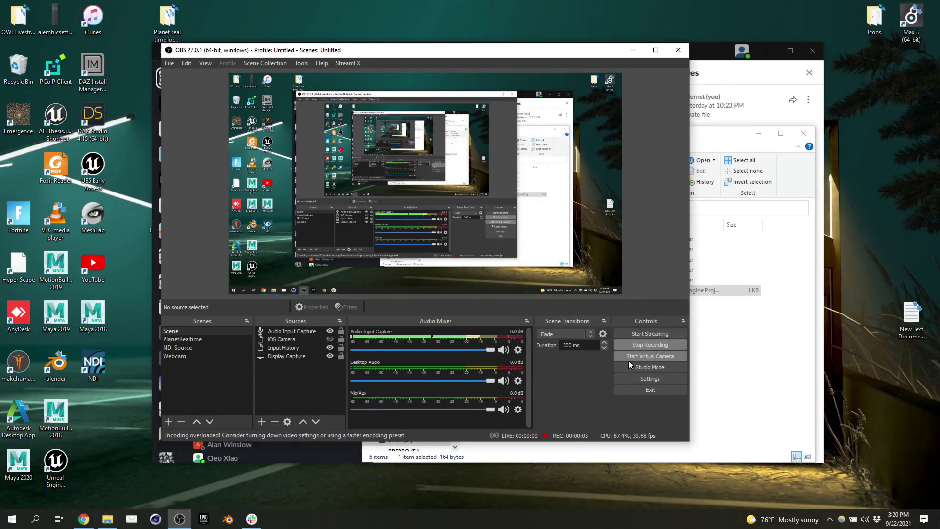
- Launch MakeHuman from Windows search and search Chrome for 'makehuman community'
click(35, 519)
text(ma)
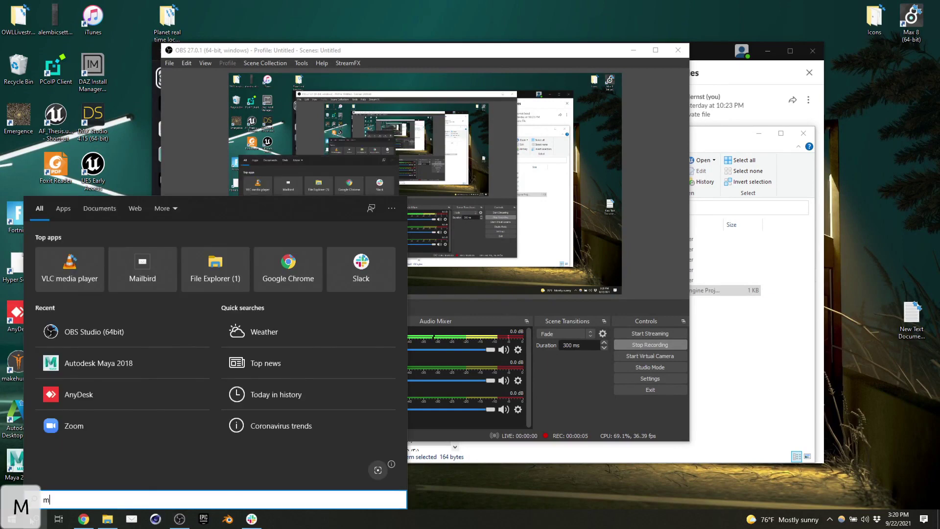
text(kehuman)
key(Return)
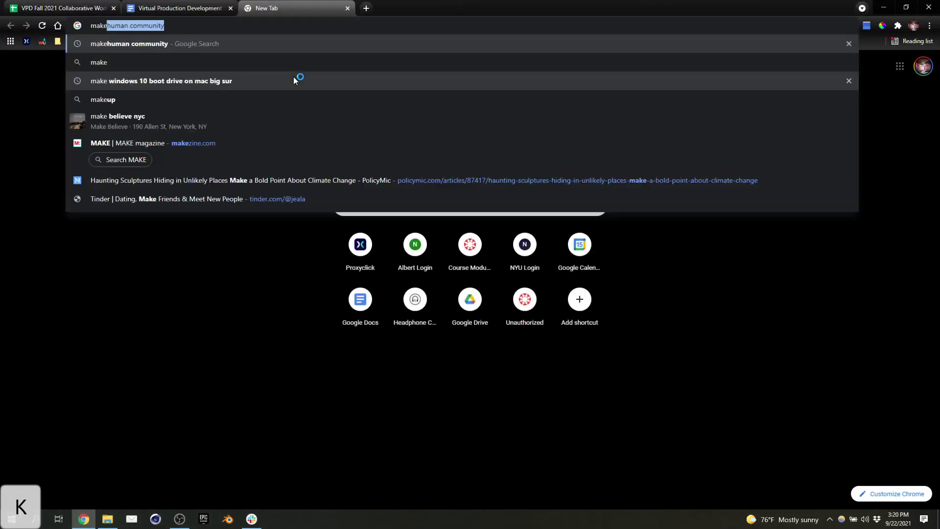
text(human communi)
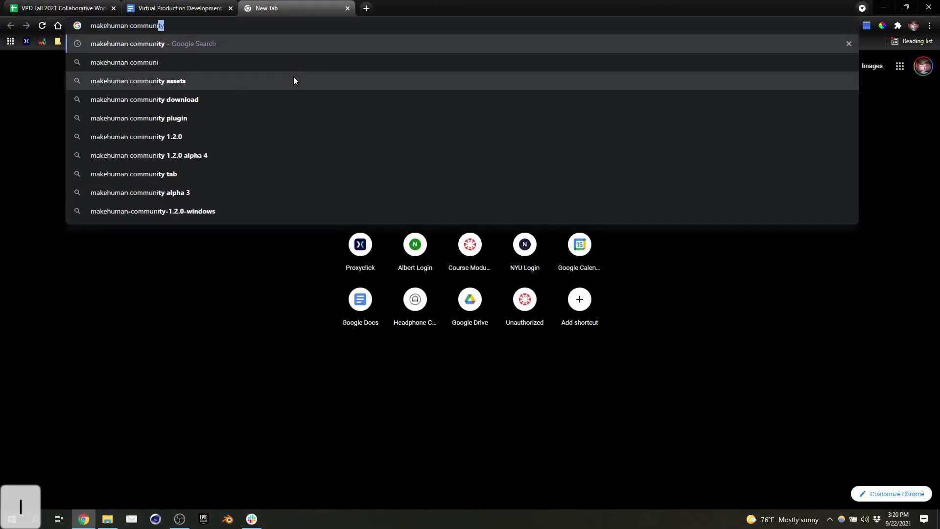
key(Return)
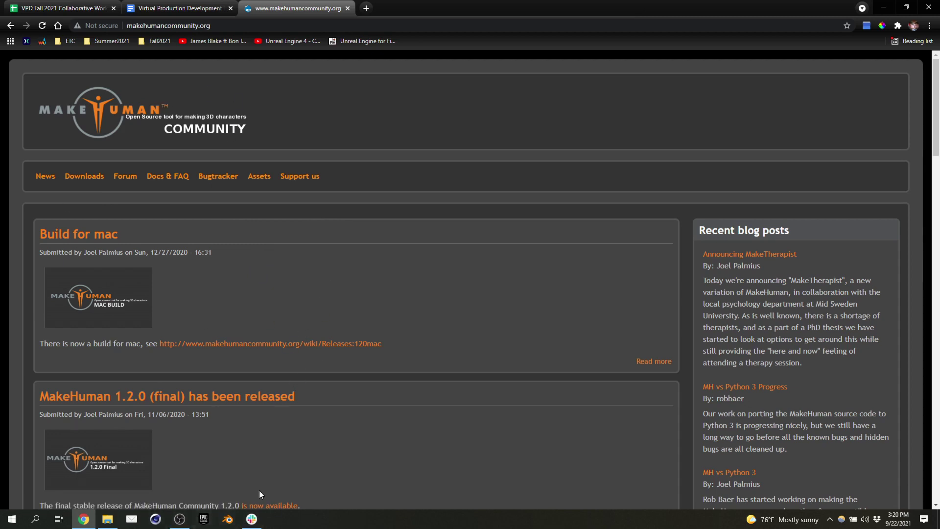
- Minimize Chrome, OBS, Slack and File Explorer to reveal the MakeHuman window
click(884, 9)
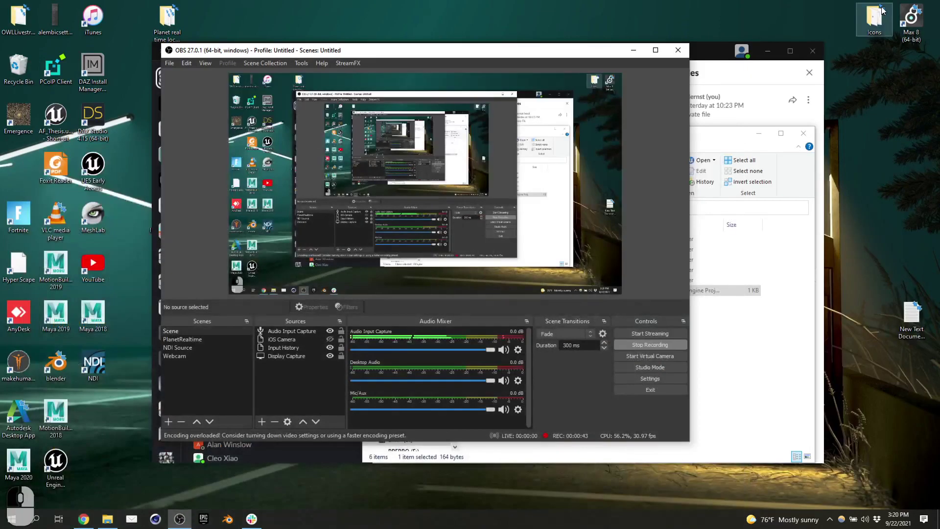
click(633, 50)
click(782, 57)
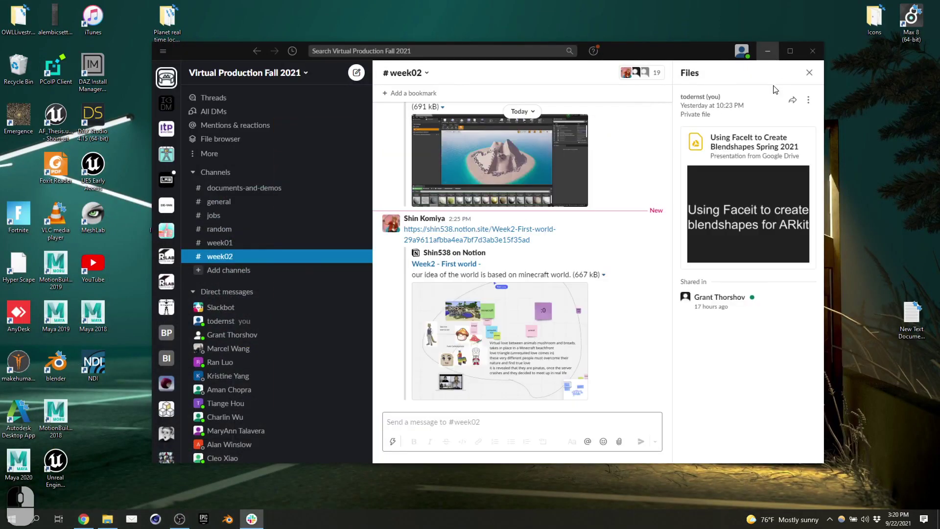
click(765, 51)
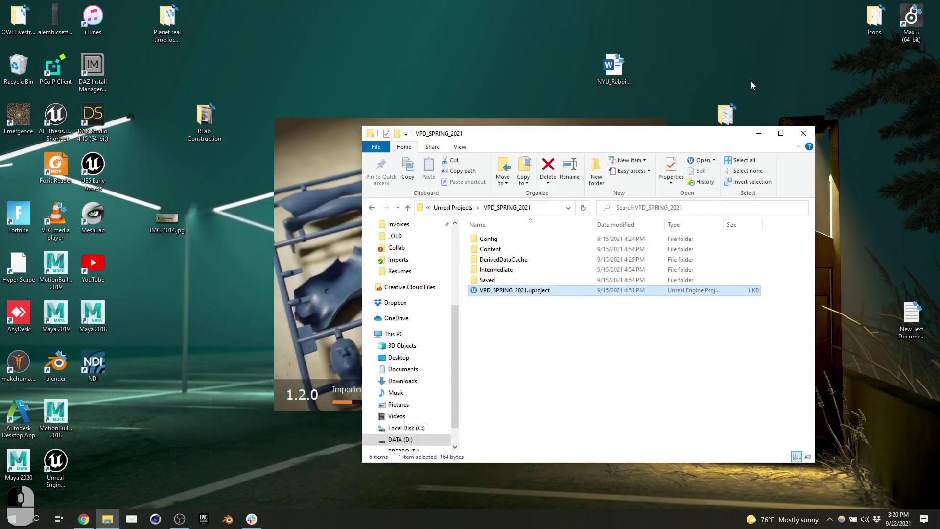
click(759, 132)
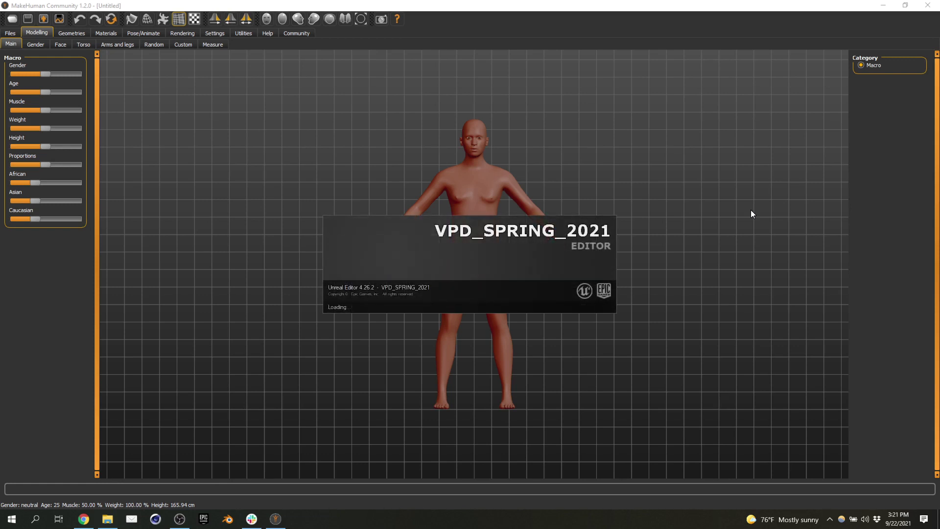
- Browse MakeHuman's Geometries, Materials, Pose/Animate and Rendering tabs
click(543, 13)
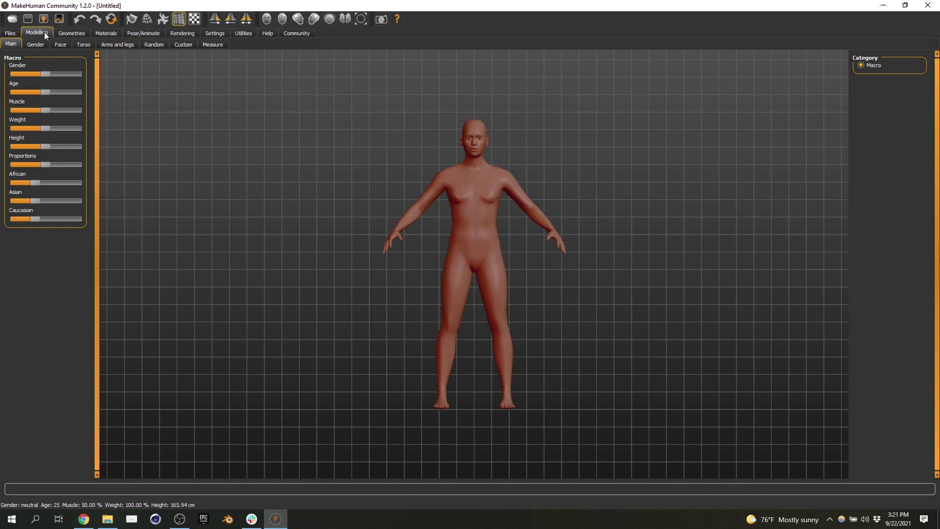
click(73, 32)
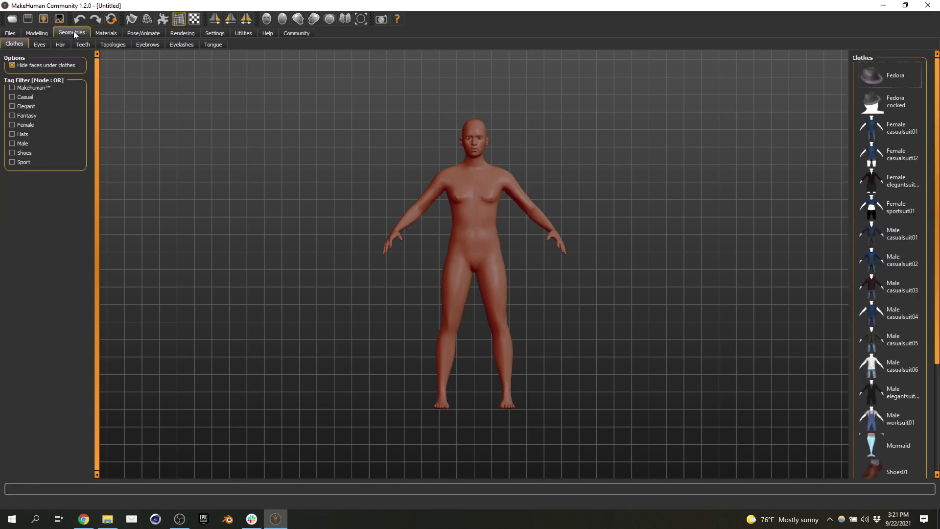
click(97, 33)
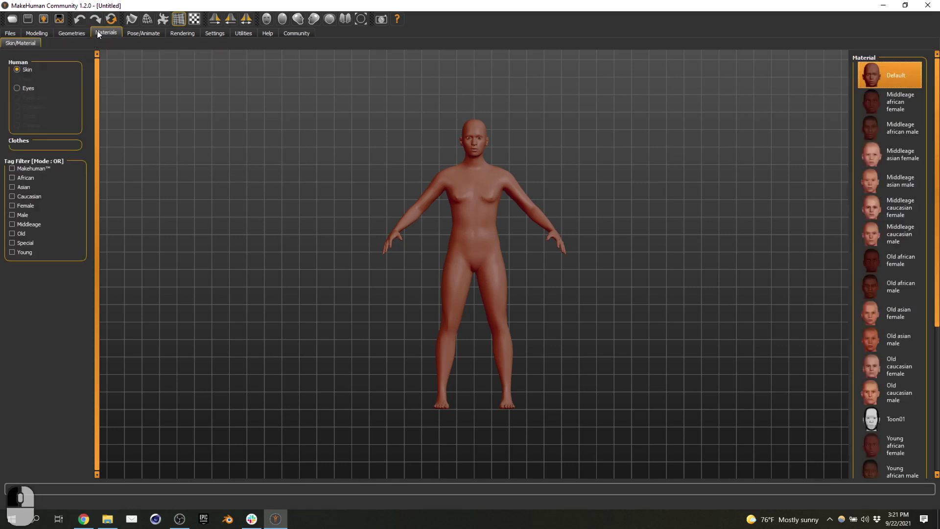
click(156, 34)
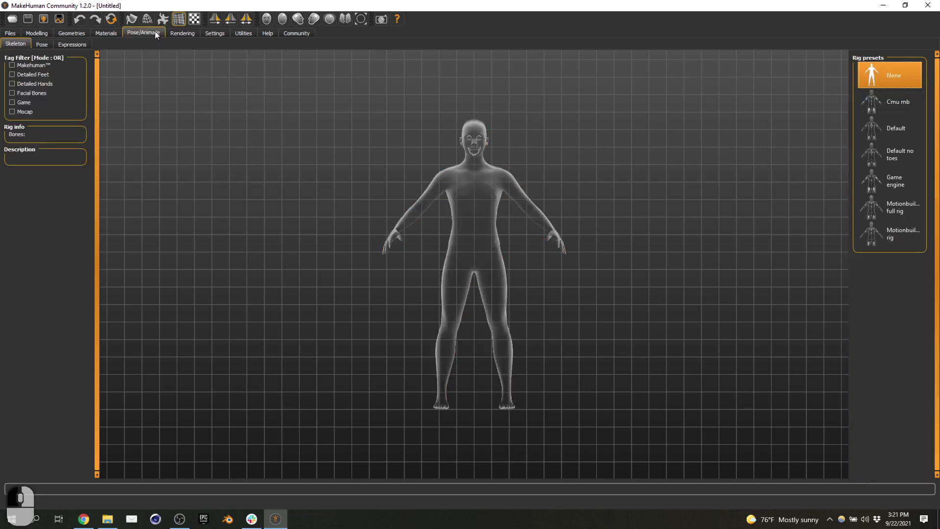
click(180, 30)
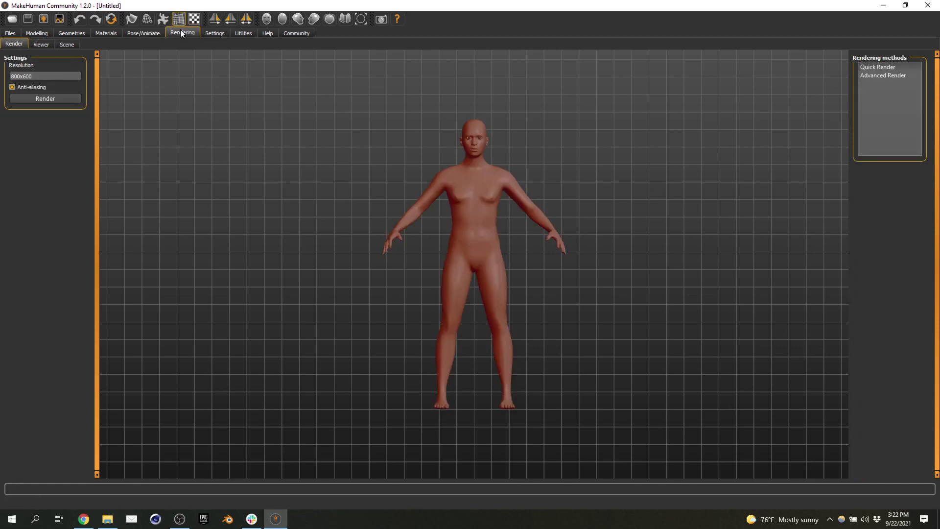
- On Modelling > Main, raise the African and Asian ethnicity sliders
click(37, 32)
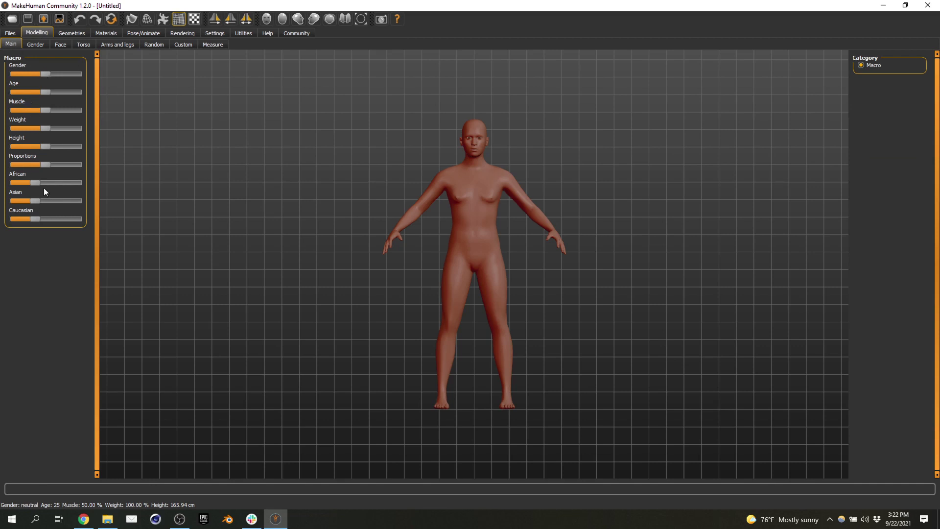
drag(37, 183, 63, 183)
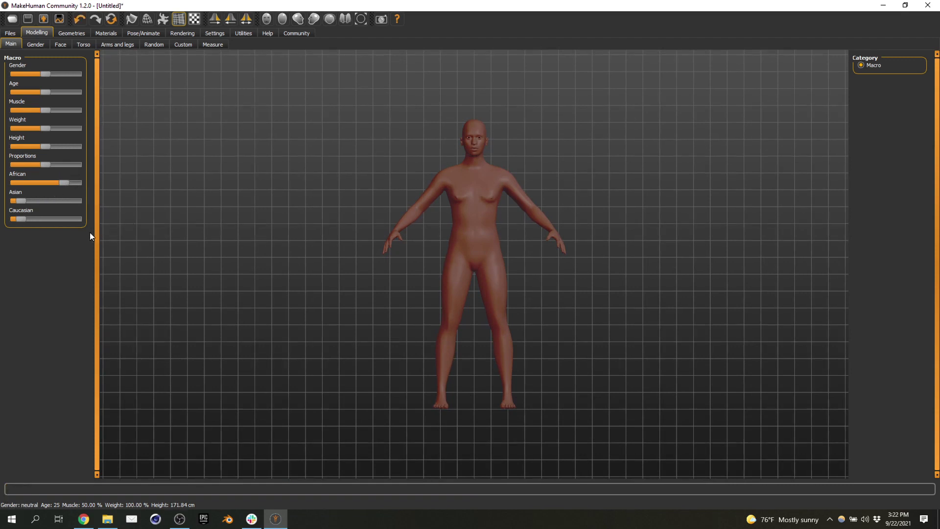
drag(24, 200, 51, 218)
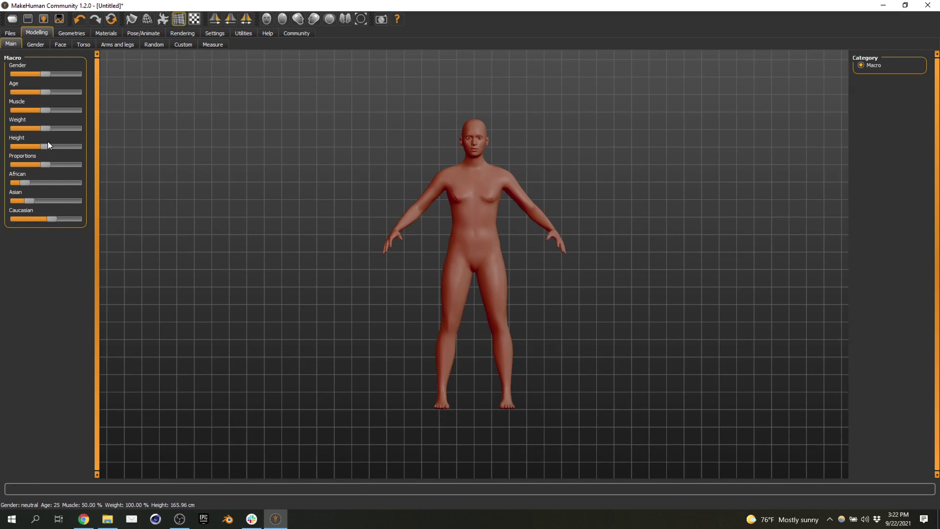
- Set the human's Age to 90 and Gender to fully male
drag(49, 89, 113, 92)
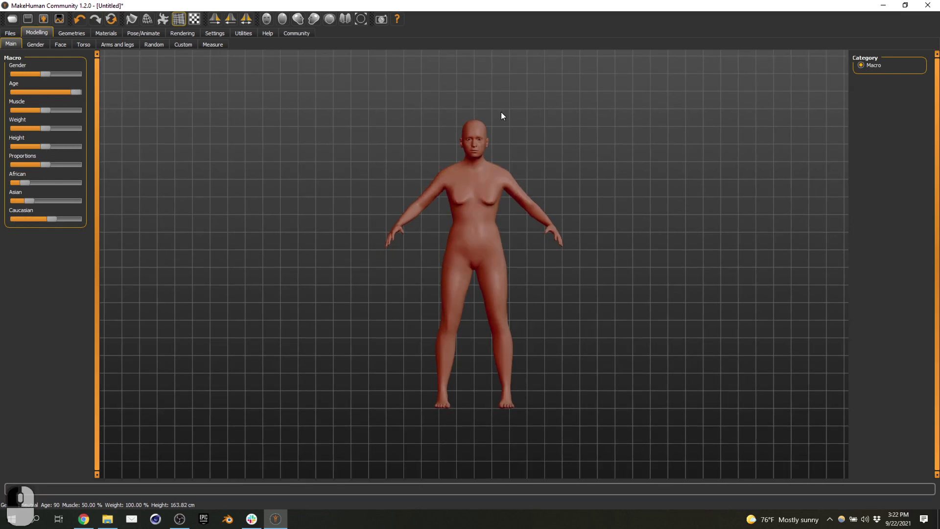
scroll(495, 113, down, 2)
scroll(492, 128, up, 5)
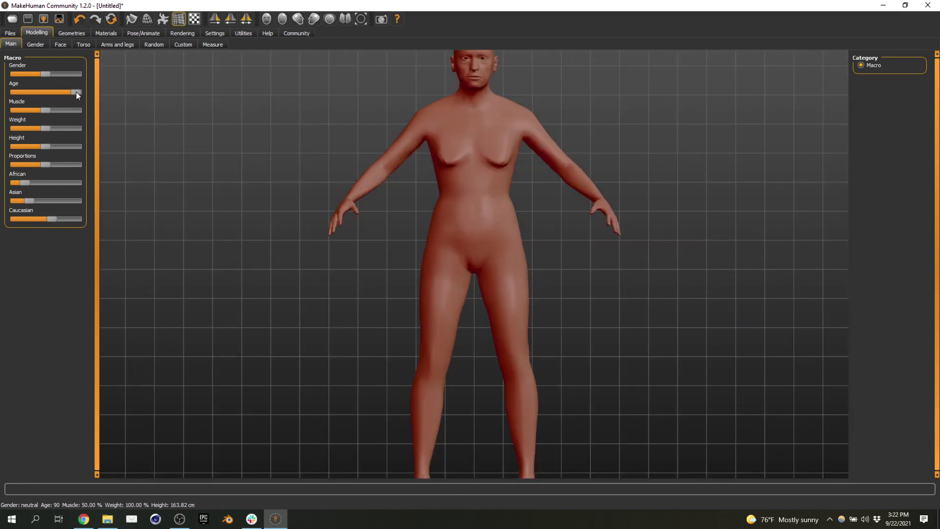
drag(76, 93, 1, 96)
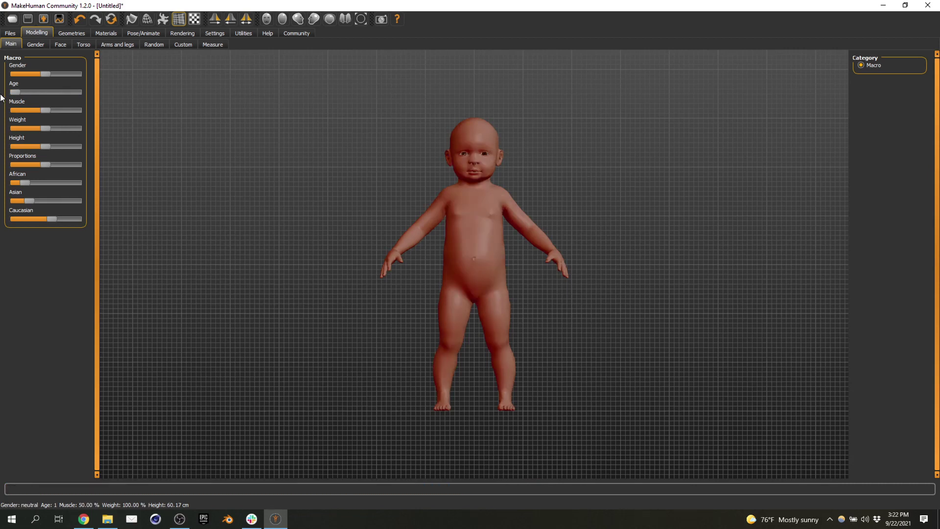
drag(17, 91, 188, 87)
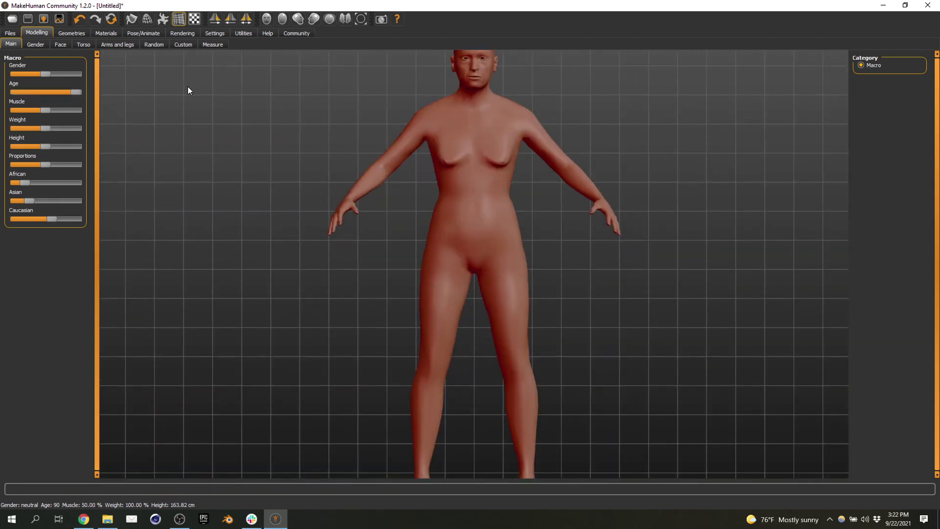
drag(45, 74, 267, 75)
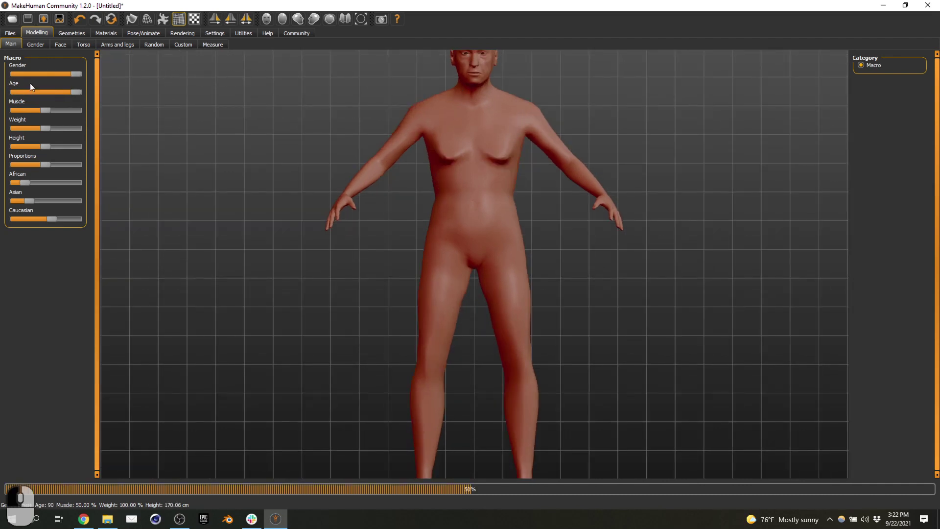
click(38, 44)
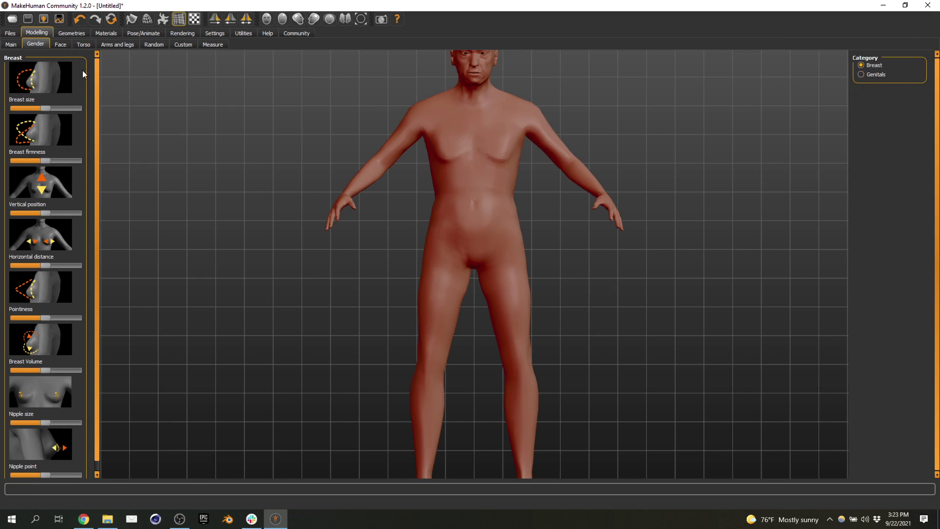
- Look through the face's right eye, left eye and nose slider groups
click(61, 44)
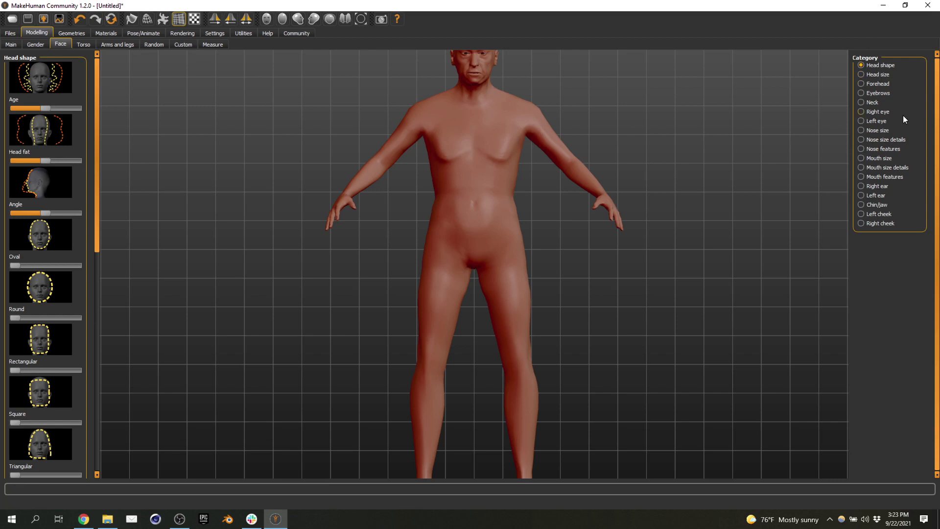
click(883, 114)
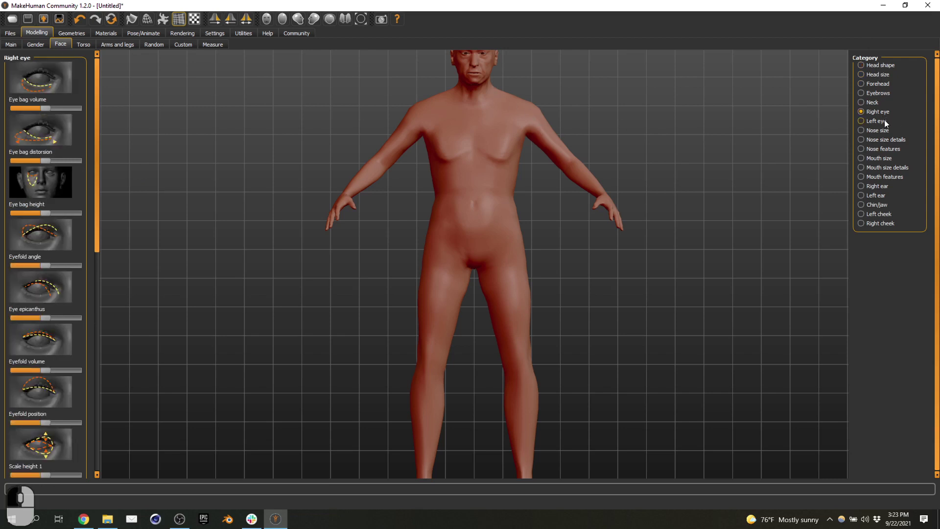
click(884, 123)
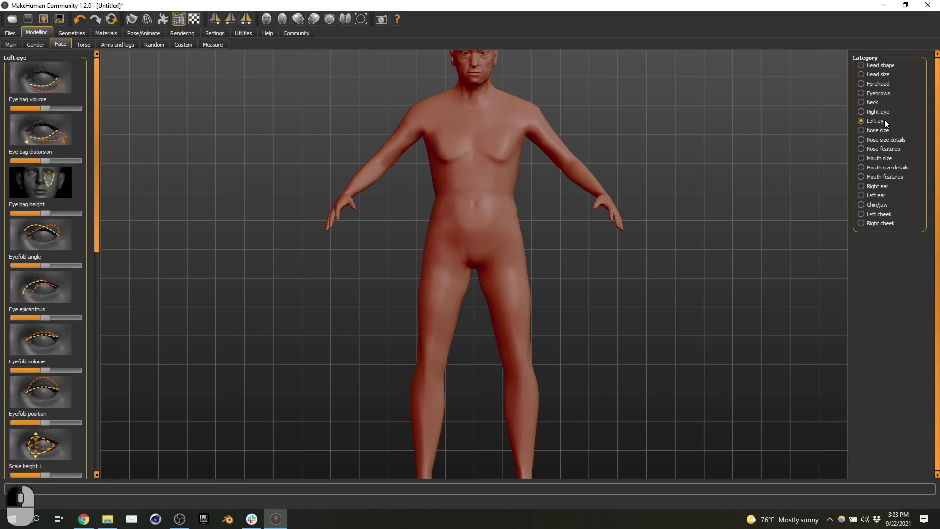
click(889, 149)
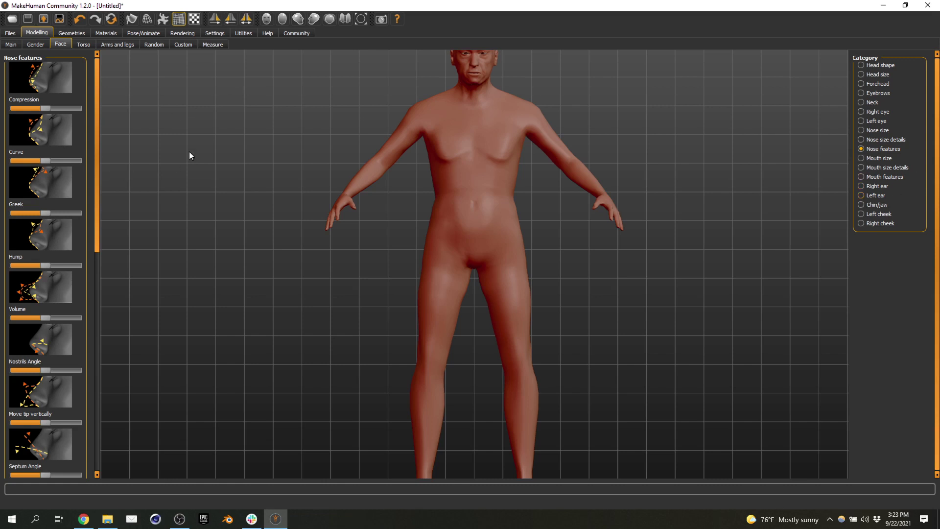
- Narrow the torso, then spread and lengthen the right hand's fingers
click(90, 43)
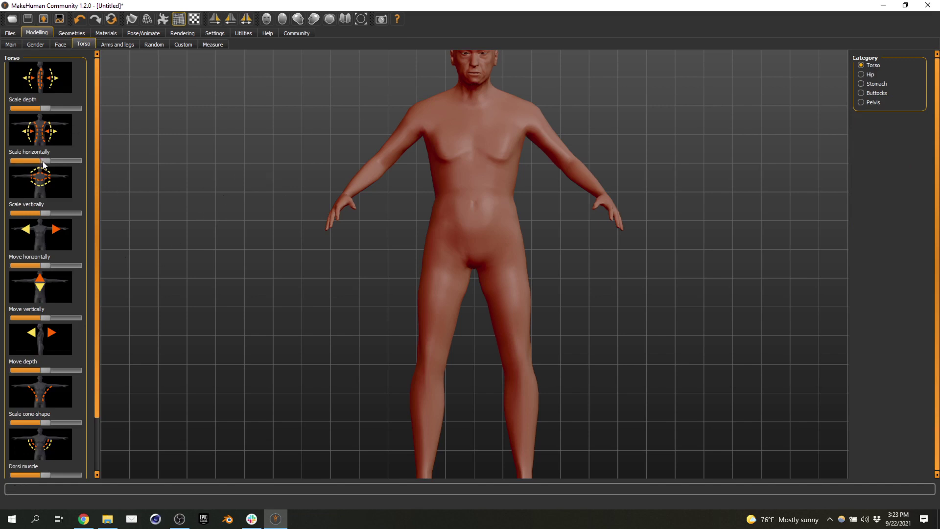
mouse_move(44, 161)
mouse_down()
mouse_move(6, 161)
mouse_move(53, 157)
mouse_up()
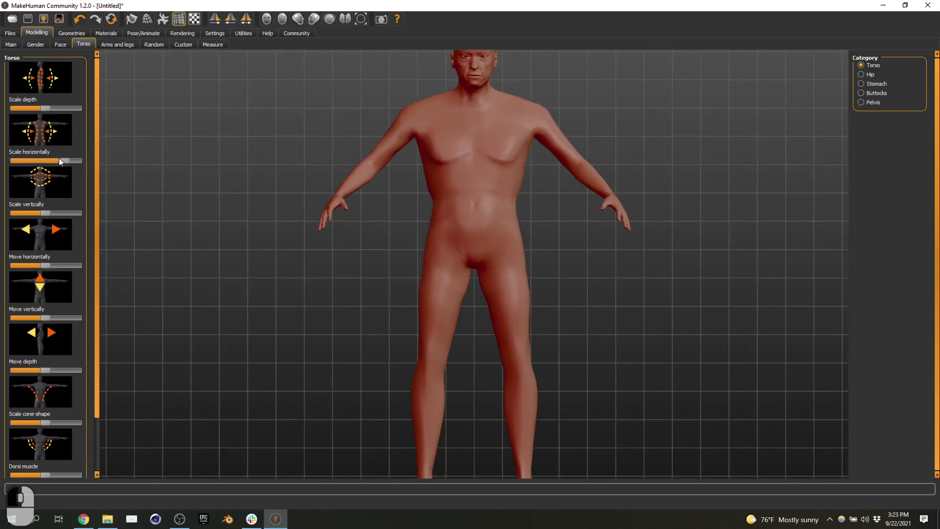
click(119, 45)
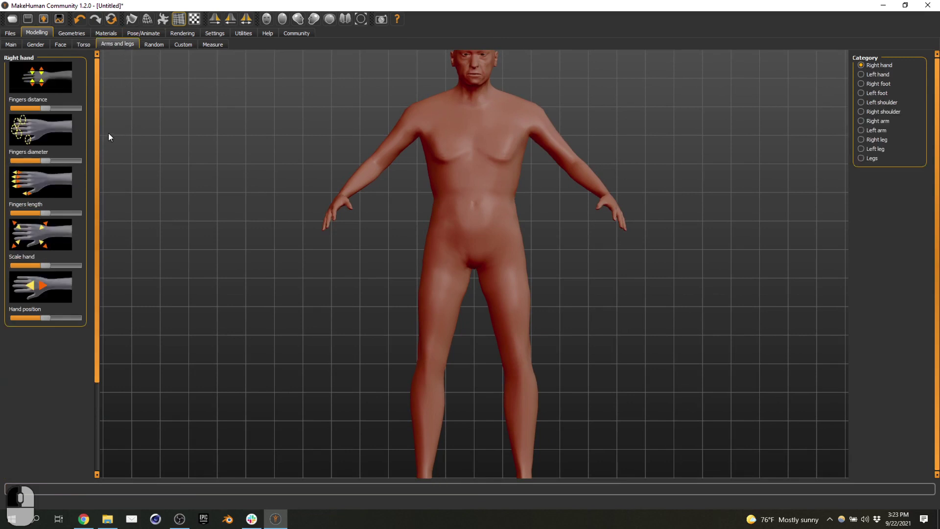
drag(46, 108, 70, 109)
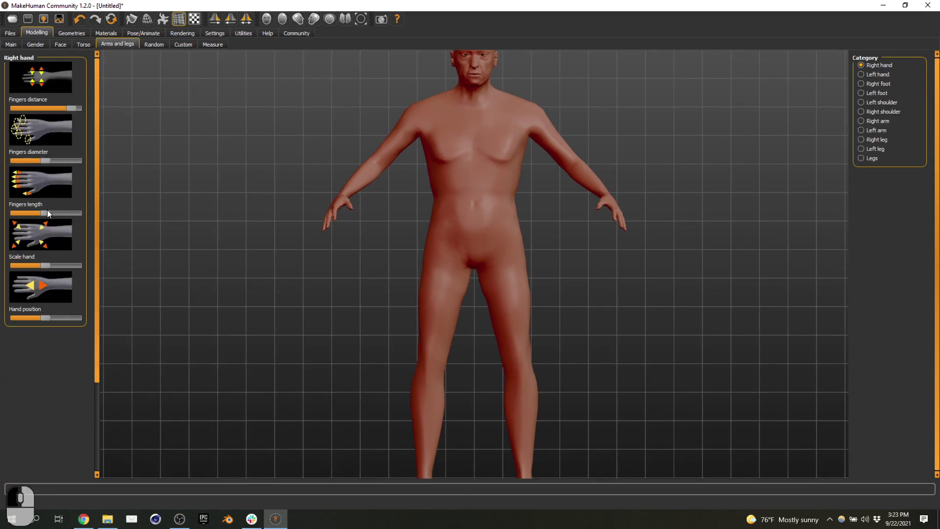
drag(48, 214, 79, 213)
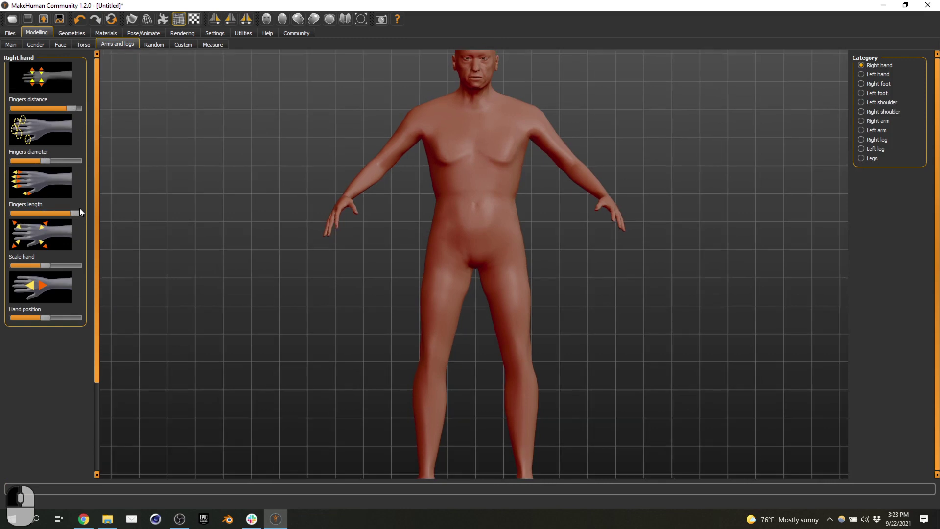
click(154, 44)
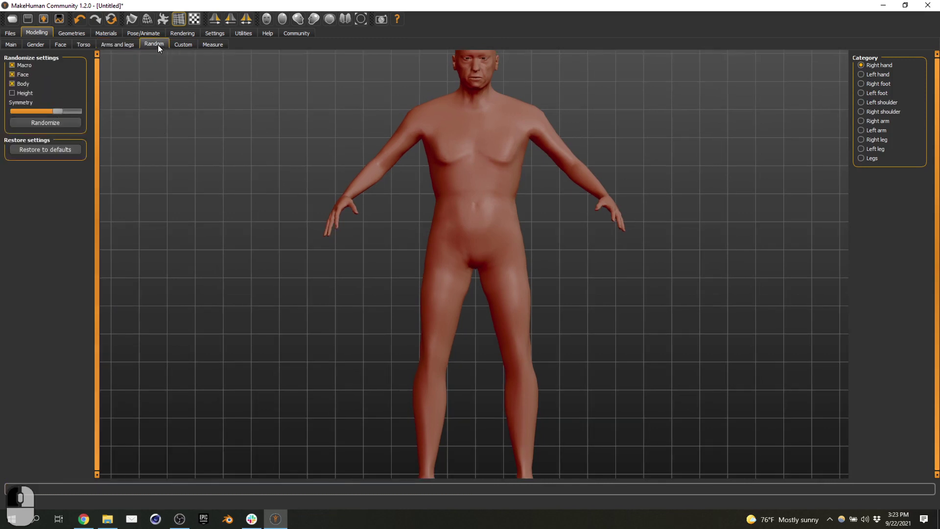
- Randomize the character's face and body twice to get a new figure
click(48, 122)
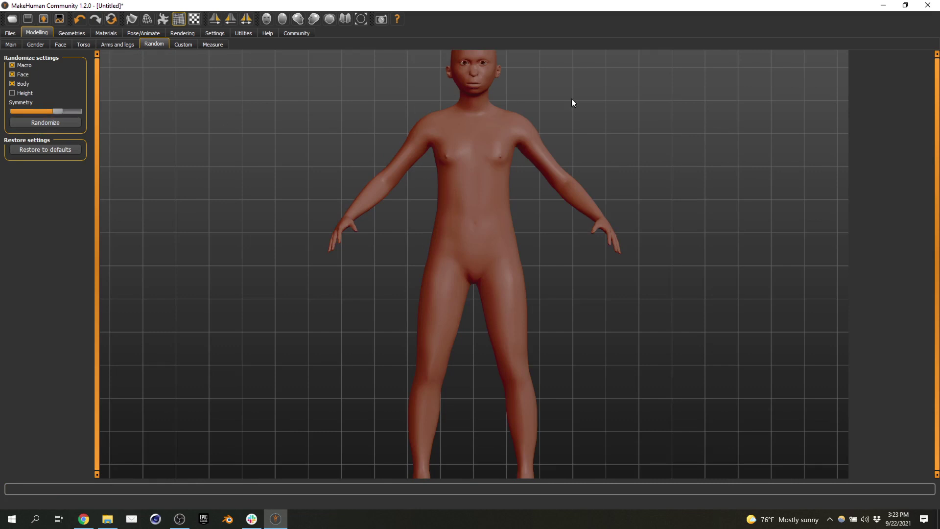
scroll(615, 158, down, 3)
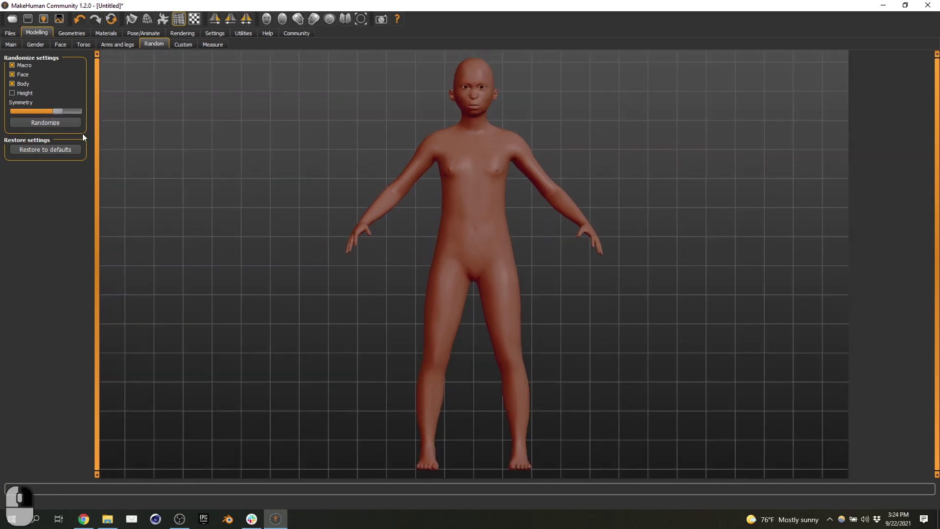
click(64, 126)
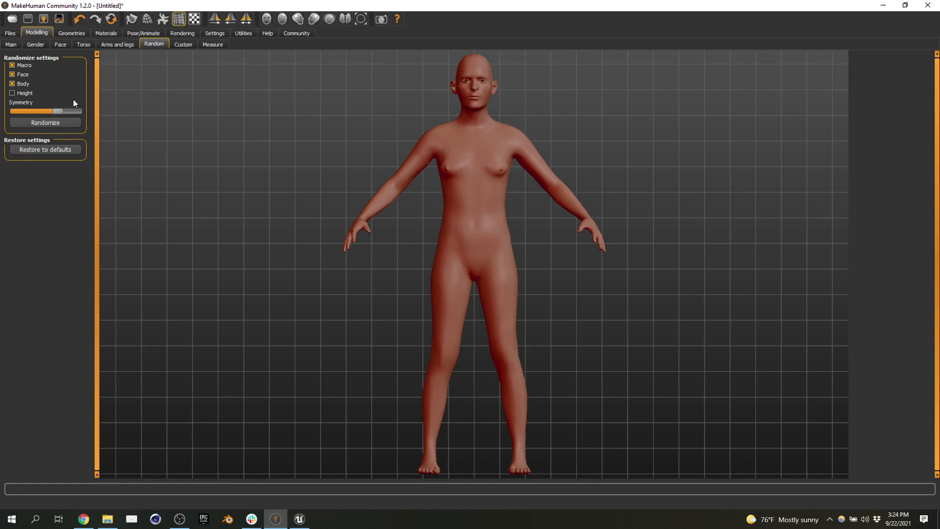
click(72, 33)
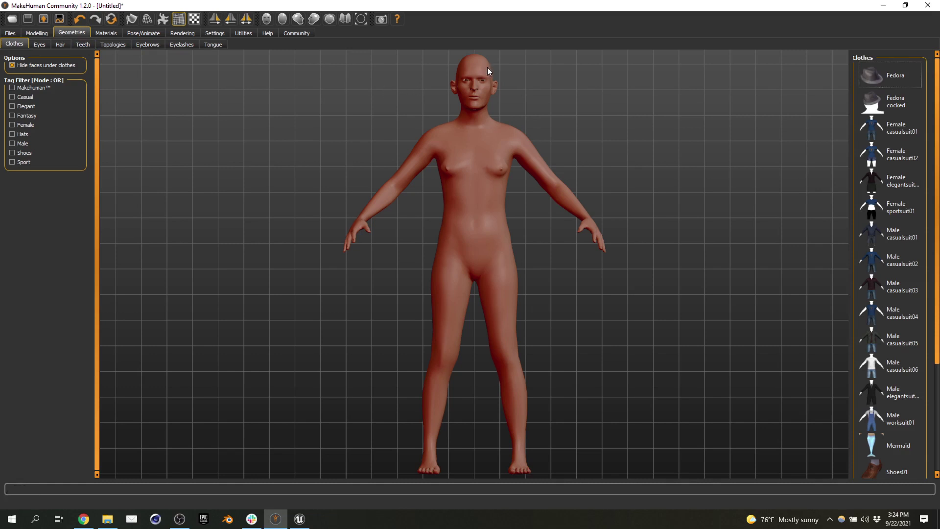
- Try the Fedora and Female casualsuit02, keeping only the Male casualsuit03 outfit
click(872, 73)
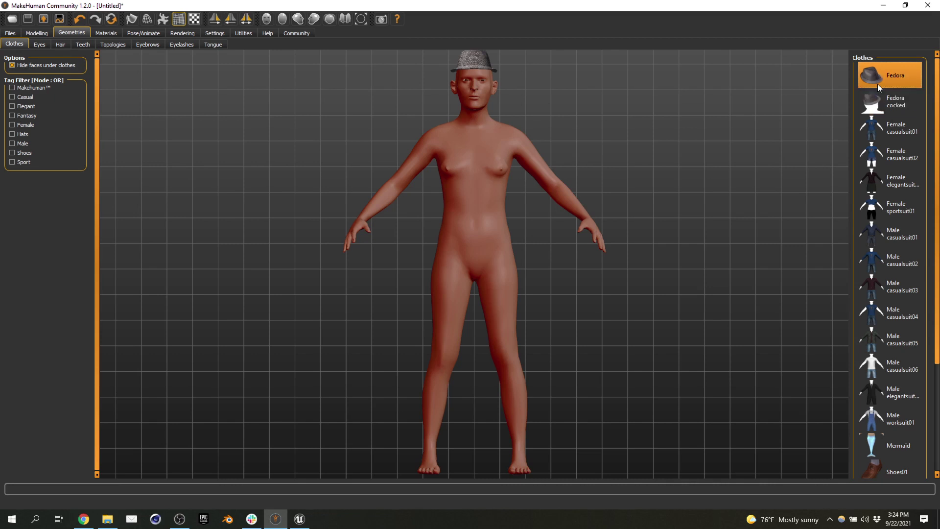
click(880, 85)
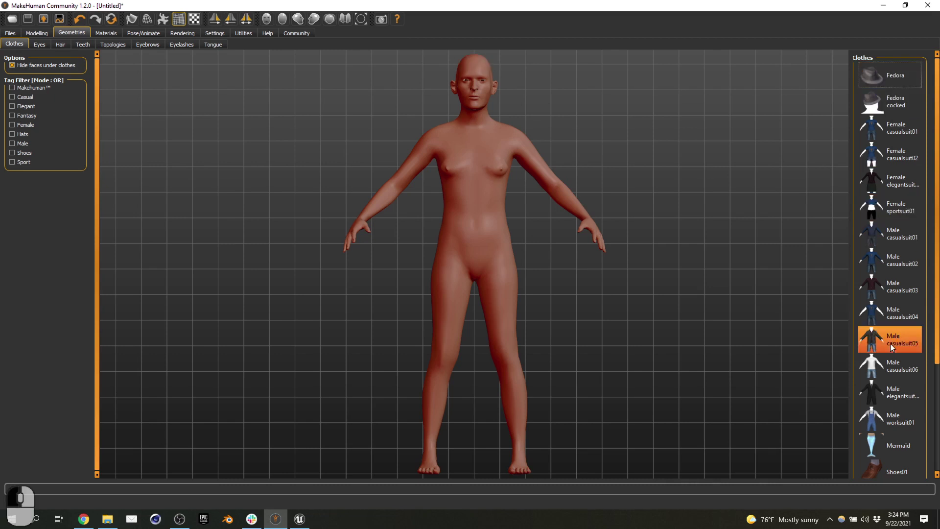
click(903, 160)
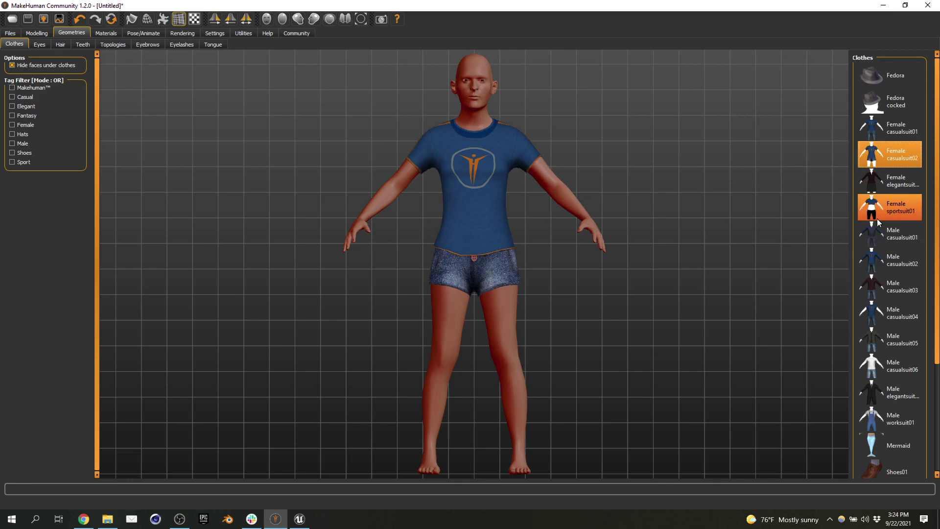
click(906, 293)
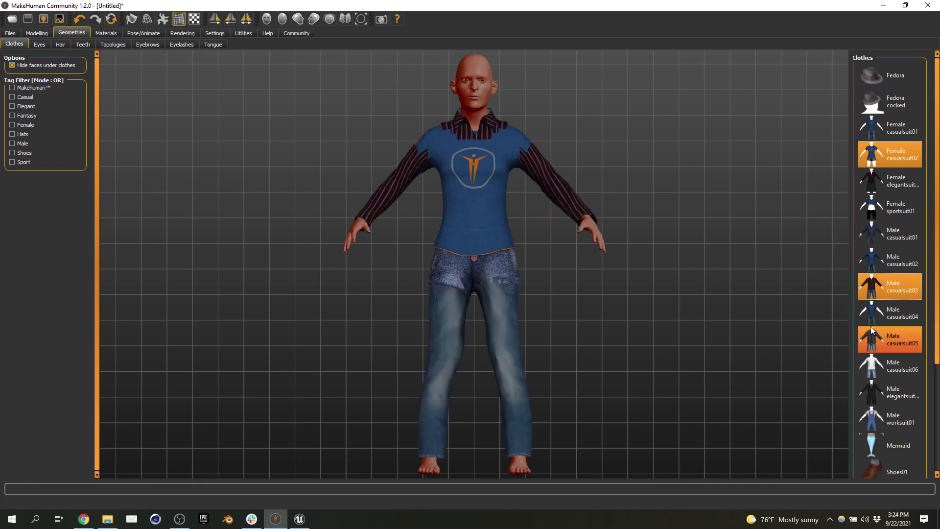
click(881, 155)
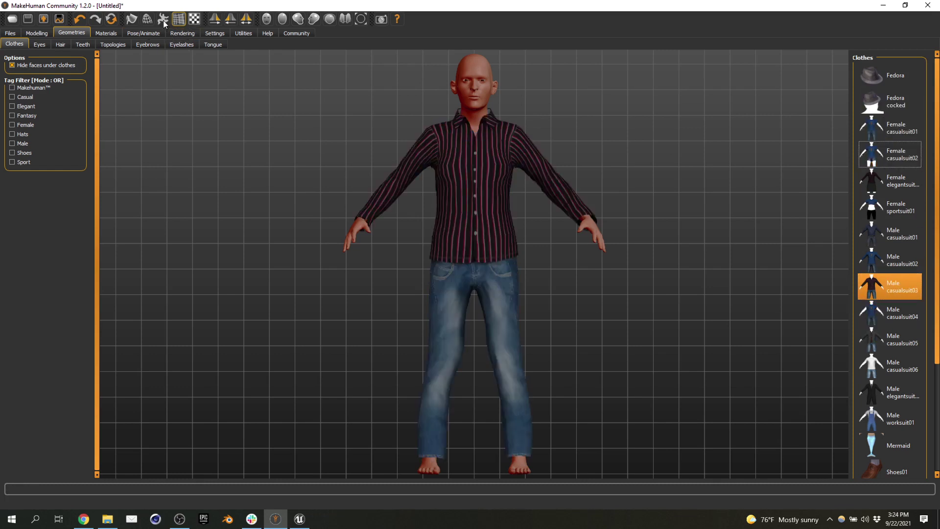
click(105, 34)
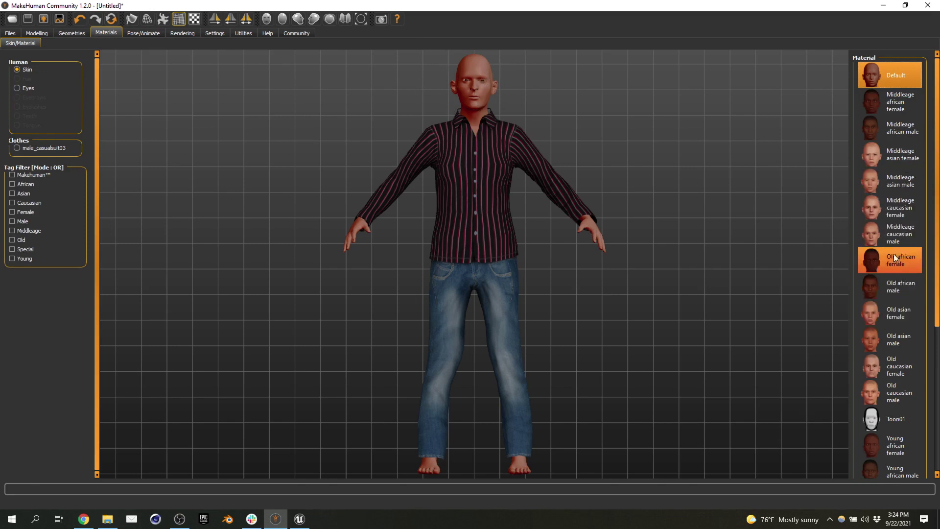
- Apply the Toon01 skin from the Skin/Material list
scroll(899, 330, down, 1)
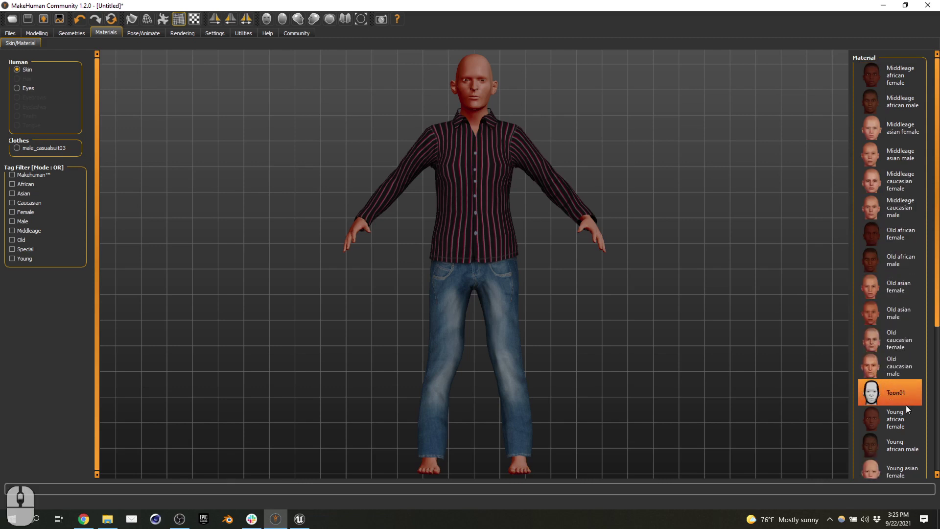
click(905, 390)
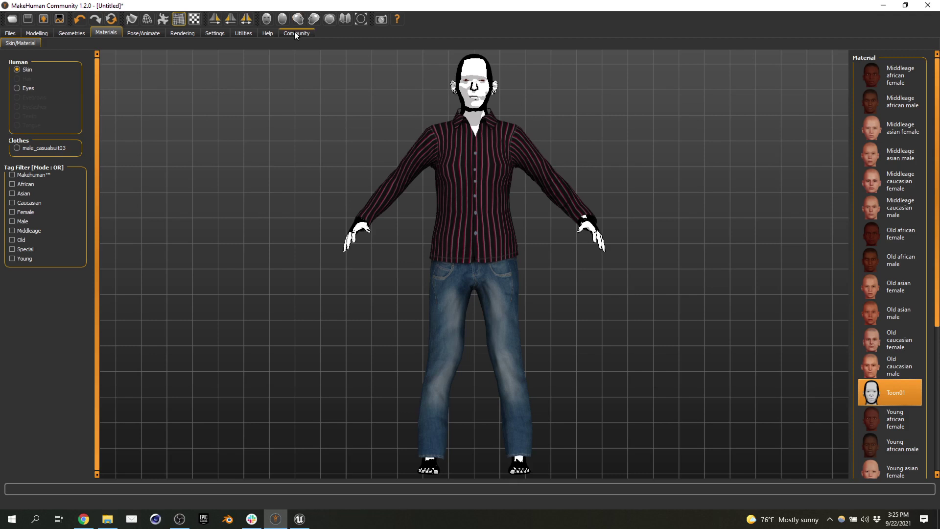
click(299, 519)
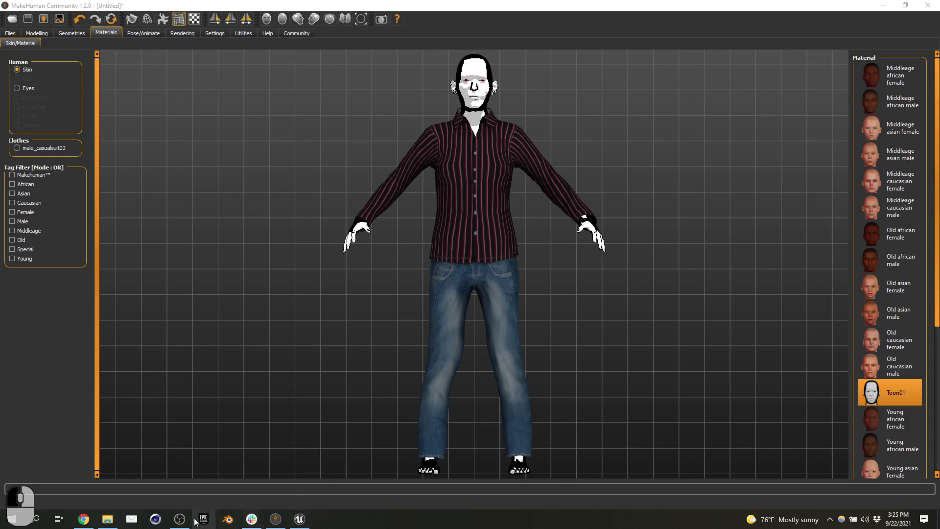
- Switch briefly to OBS, then return to the MakeHuman window
click(180, 519)
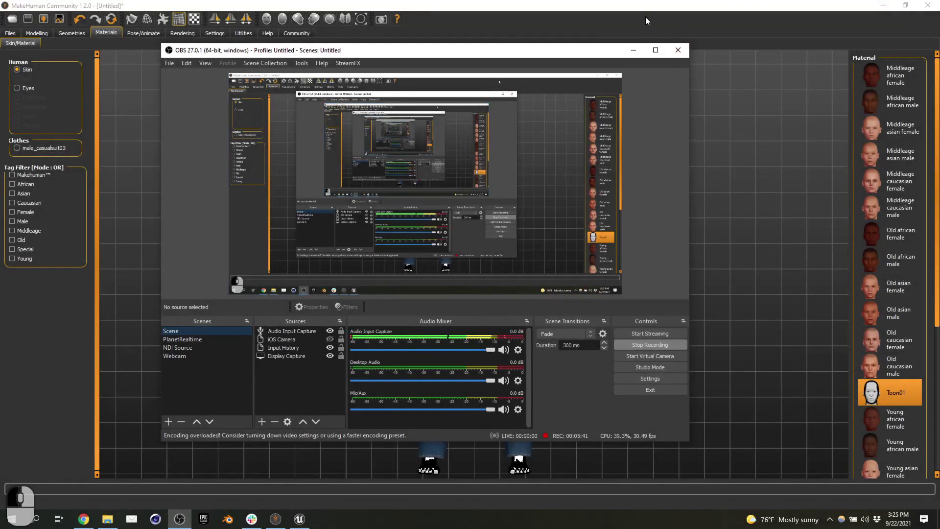
click(636, 9)
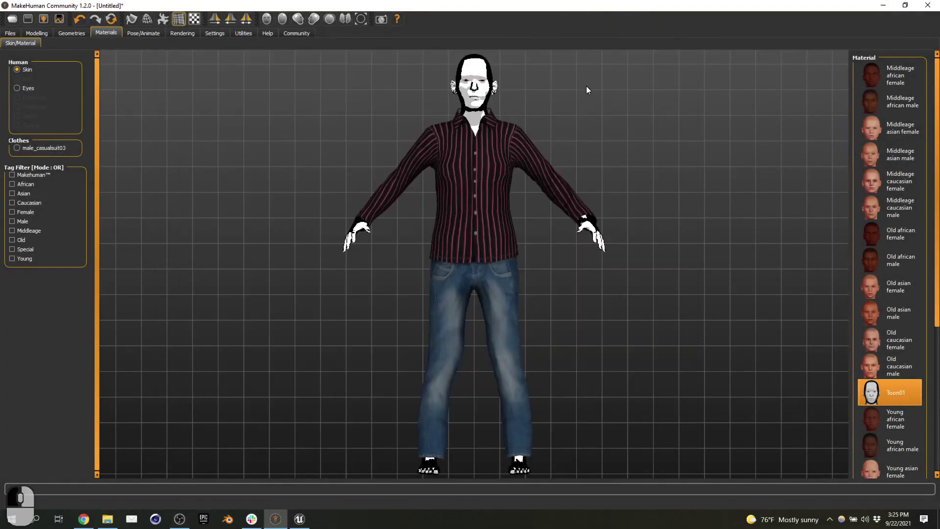
- Synchronize the Community asset database and confirm the sync message
click(298, 32)
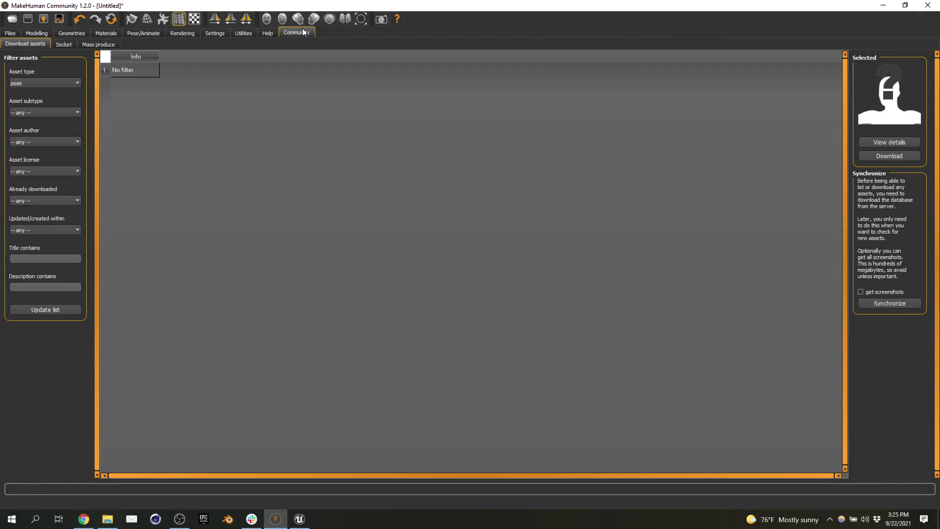
click(898, 305)
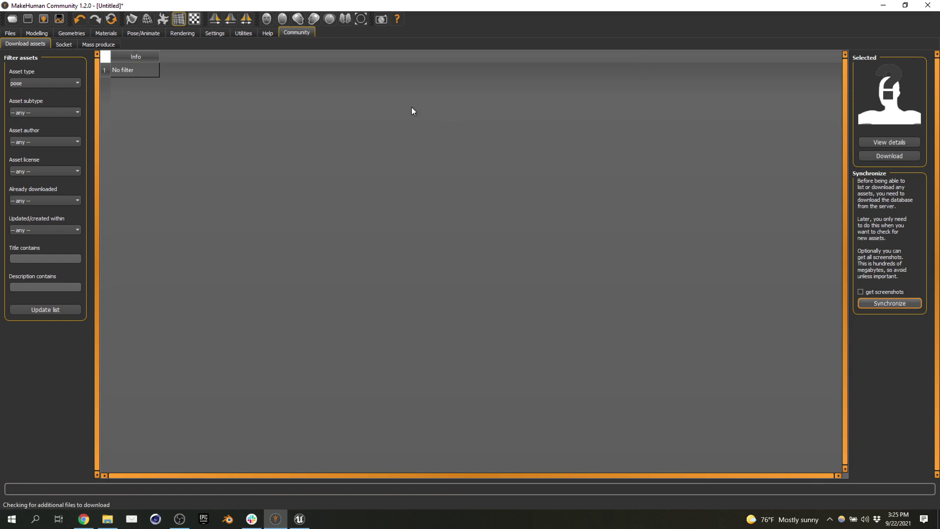
click(60, 81)
click(60, 81)
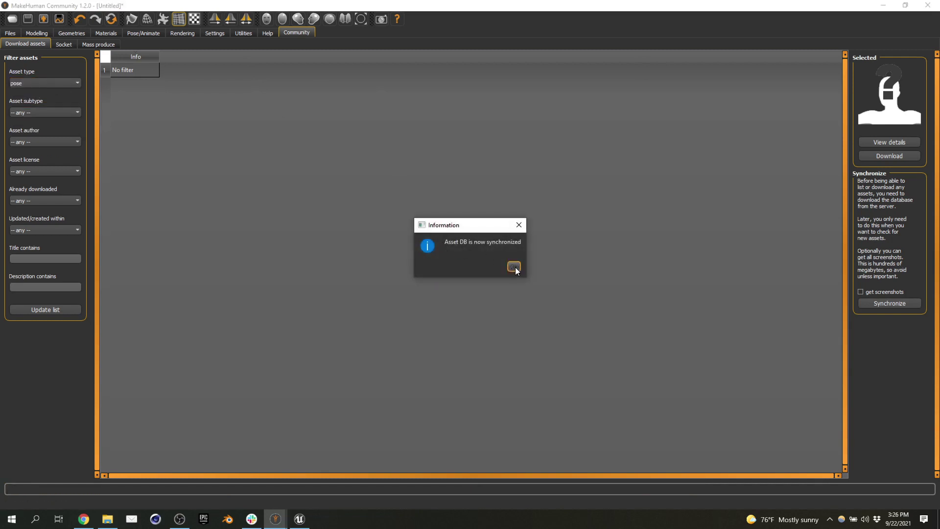
click(514, 266)
- Filter the asset type to clothes and update the asset list
click(57, 84)
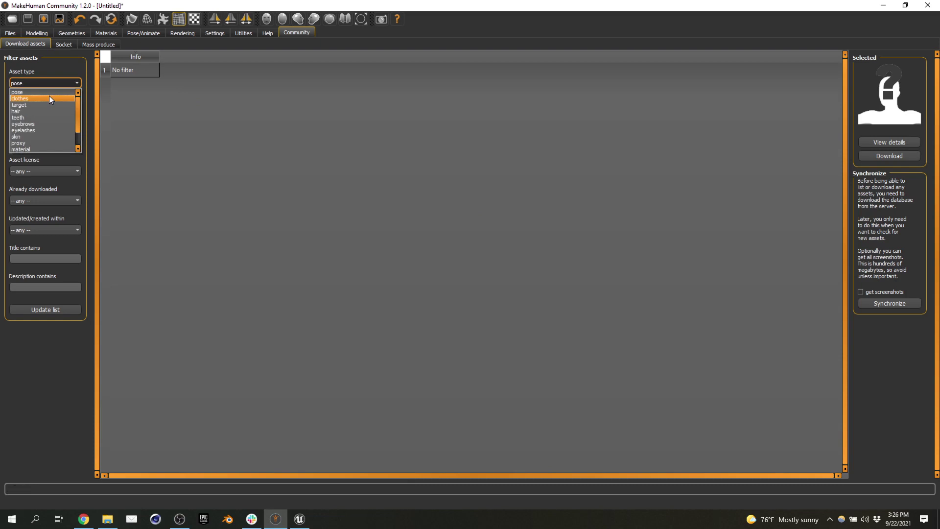
scroll(49, 98, down, 1)
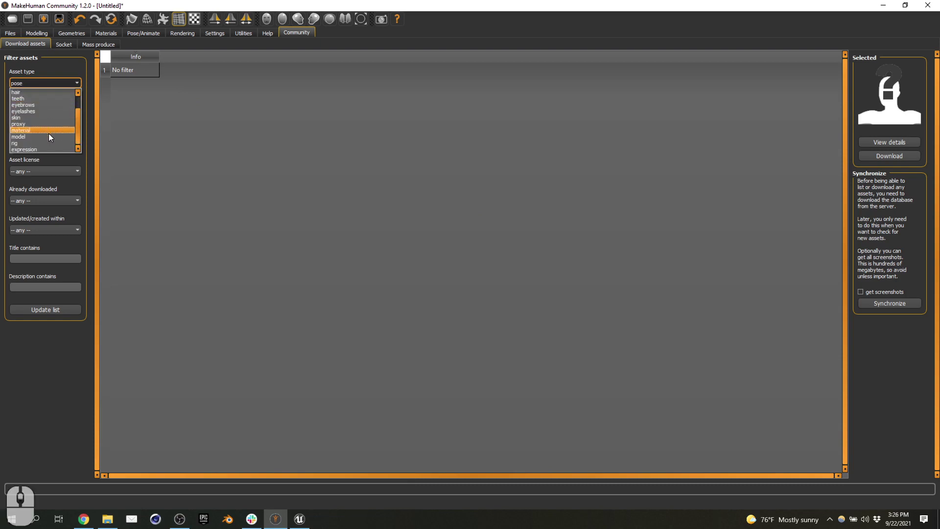
scroll(45, 140, up, 1)
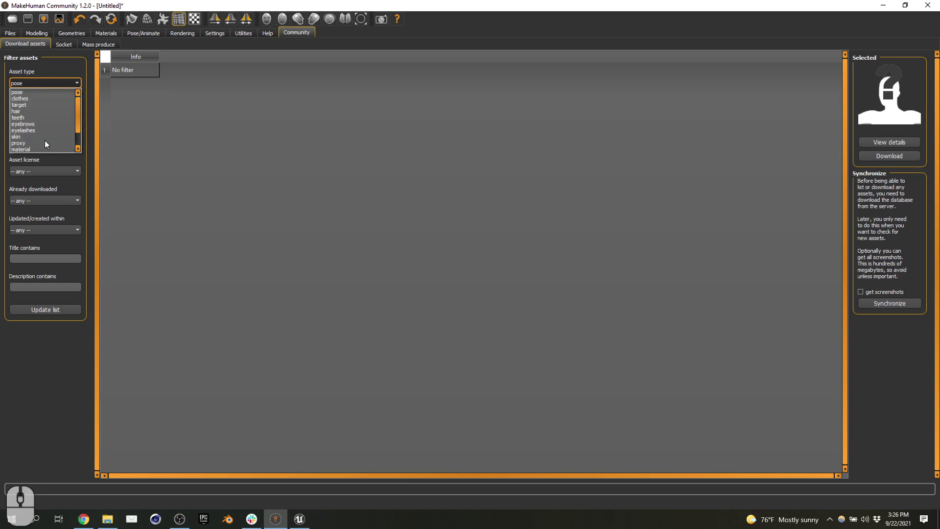
click(55, 99)
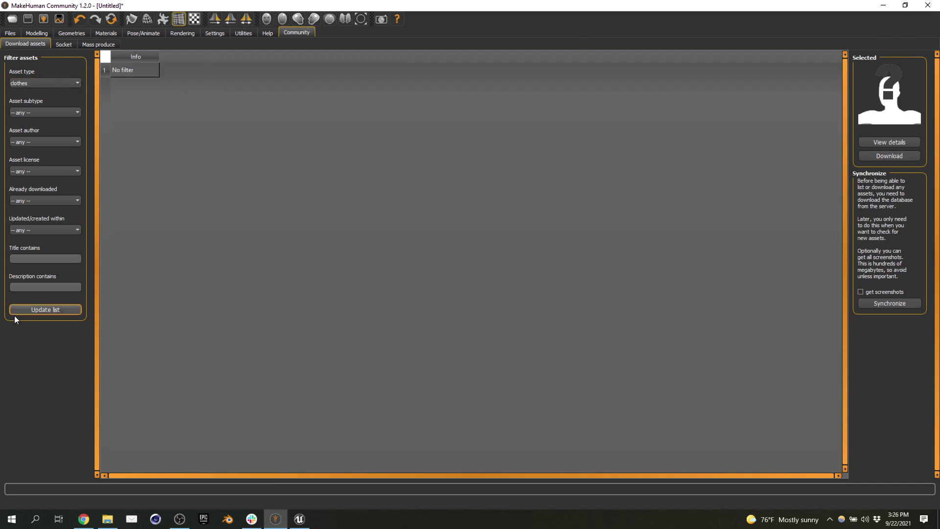
click(43, 309)
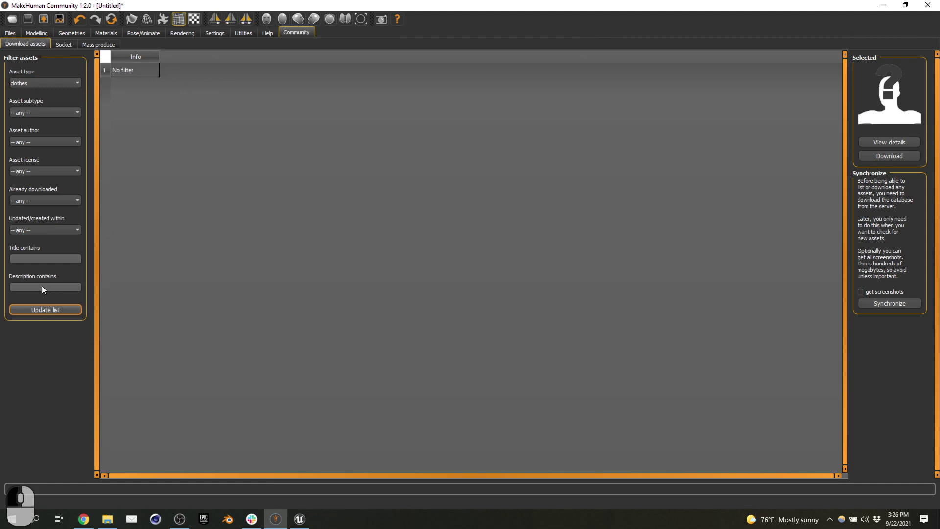
- Browse the loaded community clothes assets list
click(482, 143)
scroll(757, 100, down, 2)
double_click(846, 116)
drag(848, 117, 847, 346)
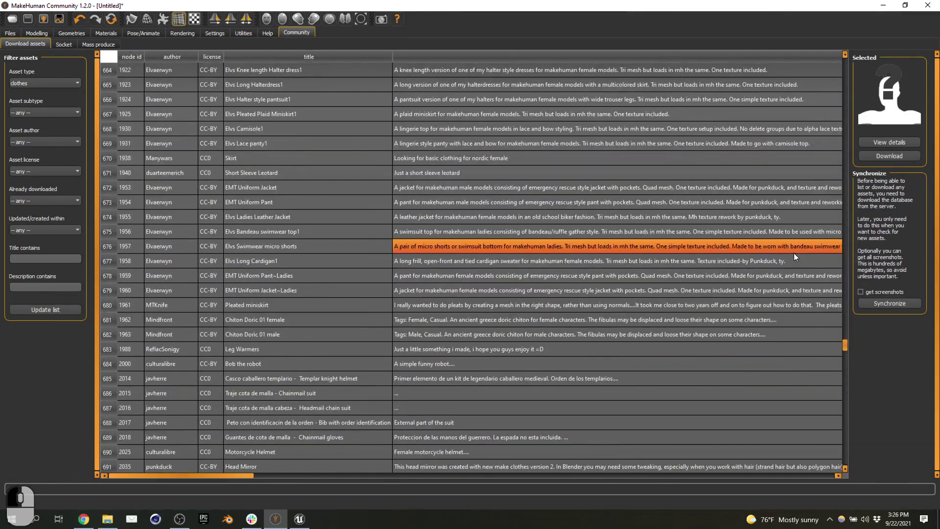
- Filter the asset type to hair and update the list to show hair assets
click(22, 81)
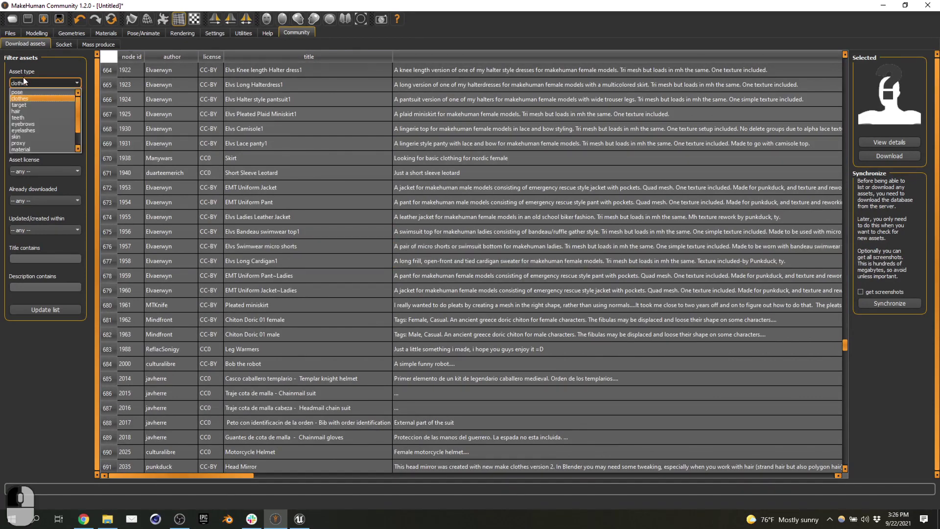
click(34, 111)
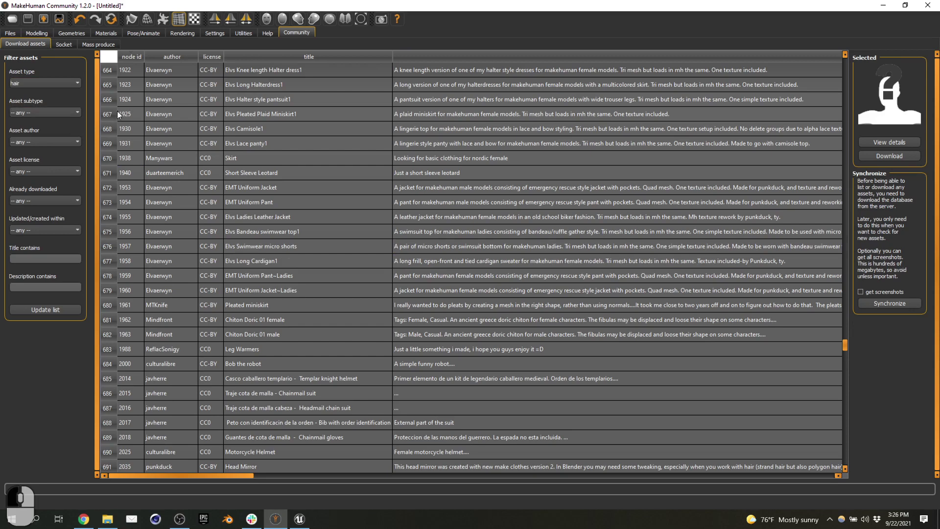
click(51, 311)
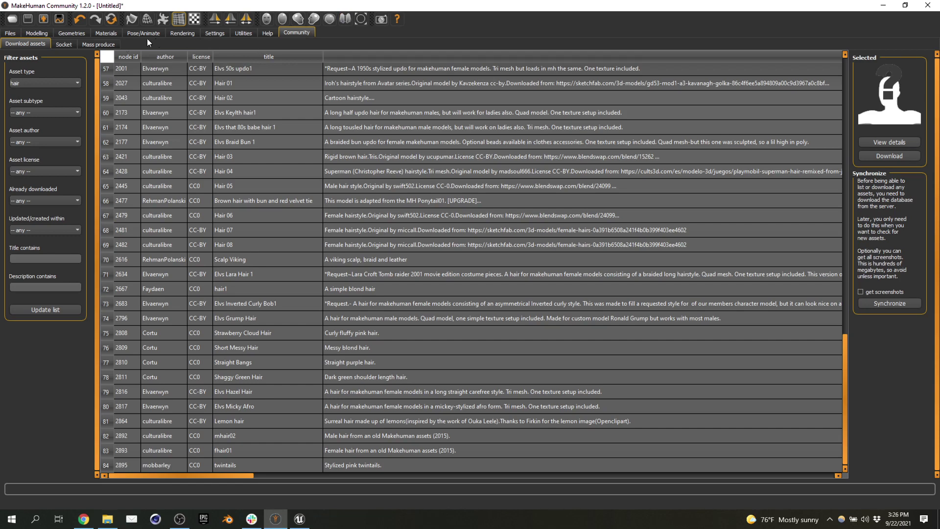
- Review the Mass produce settings, then show the saved models Mass0001 to Mass0016 for loading
click(100, 45)
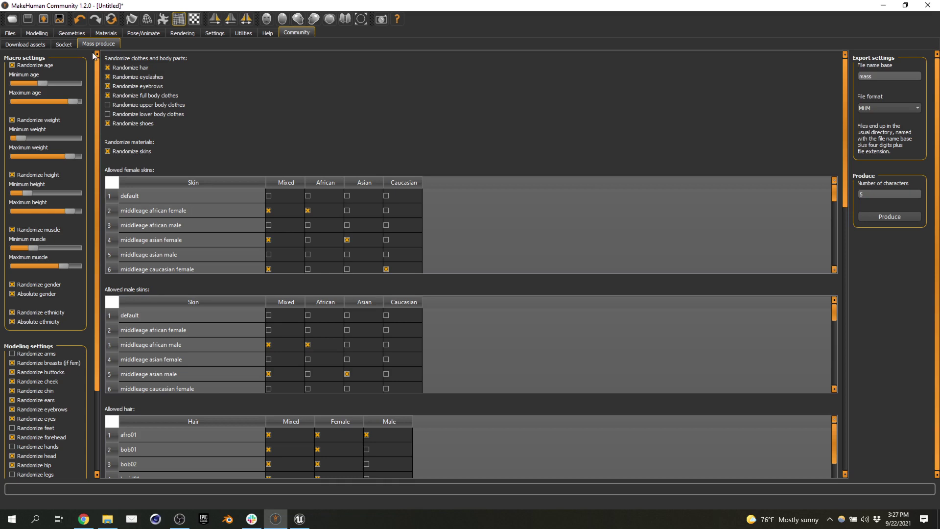
click(10, 34)
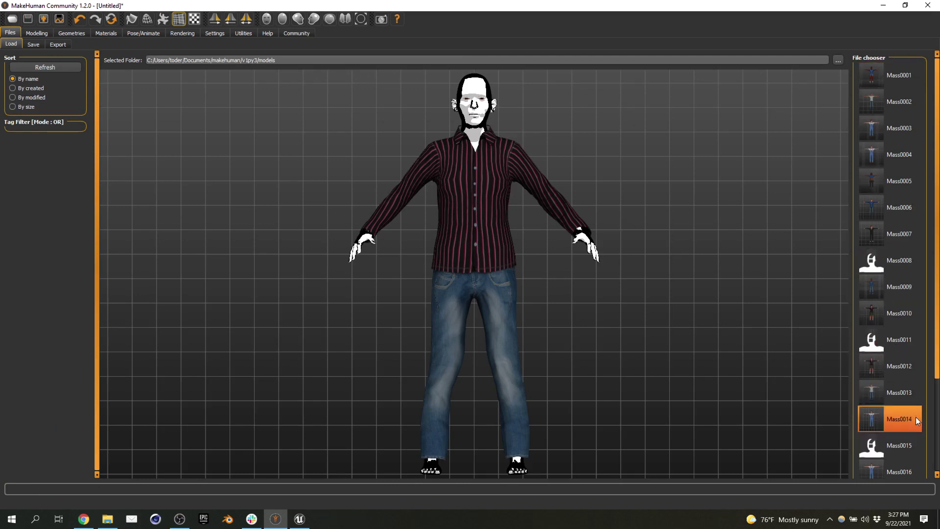
- Load Mass0014 and check its Old caucasian male skin material
click(31, 34)
click(105, 33)
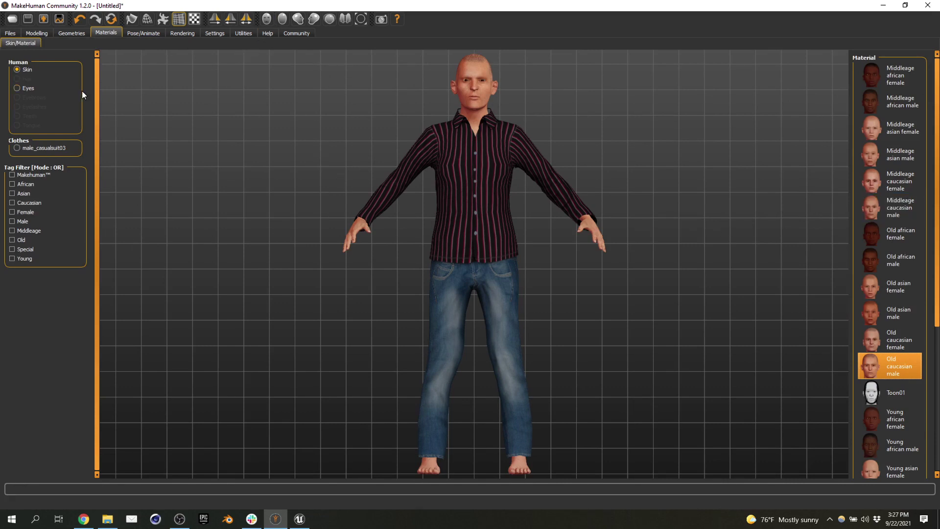
- Choose Tpose from the Pose/Animate pose list so both arms stretch out
click(212, 34)
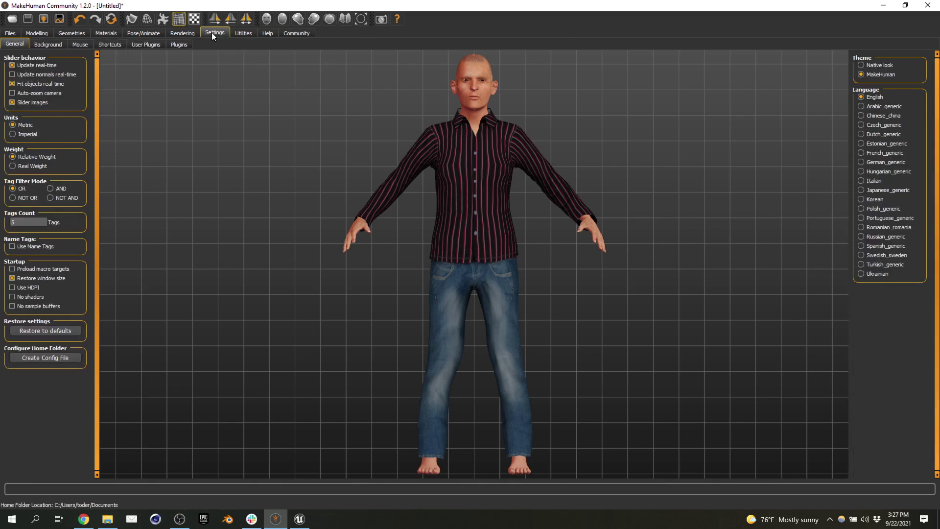
click(131, 35)
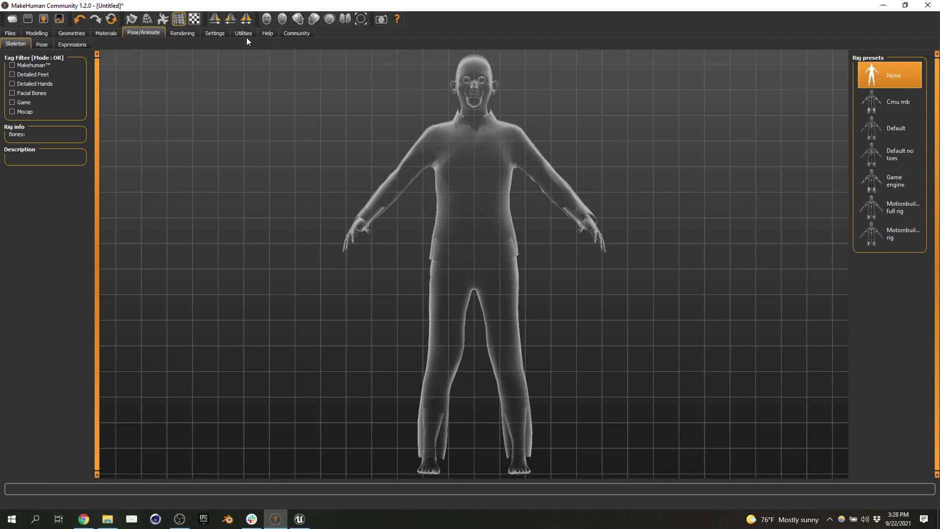
click(35, 43)
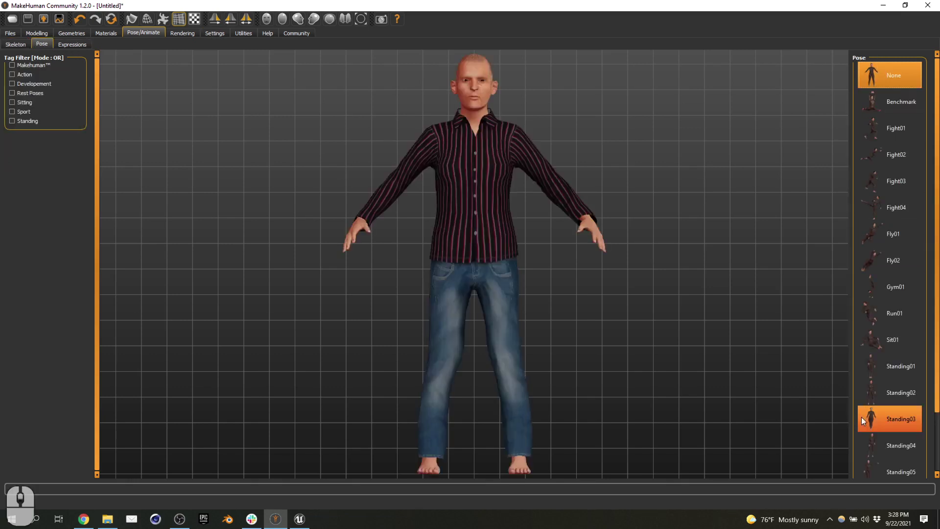
scroll(896, 431, down, 2)
click(903, 452)
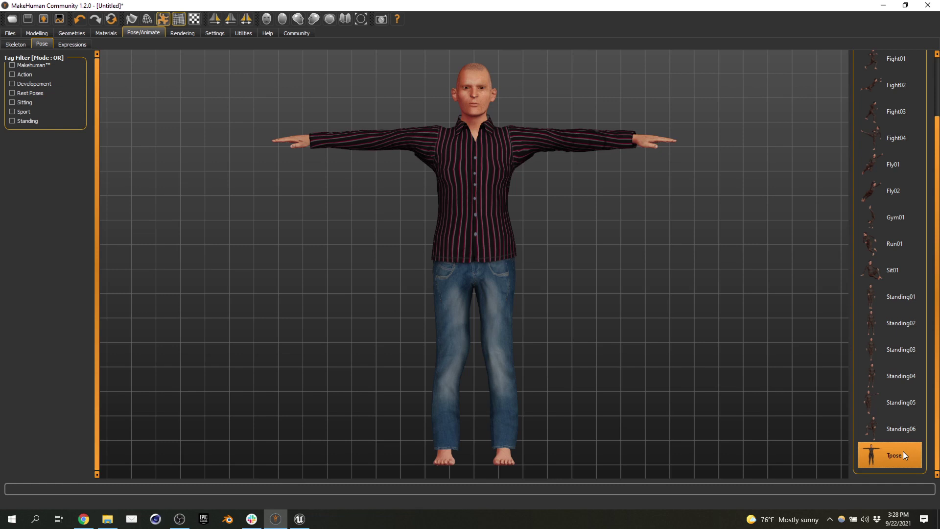
- On the Save page, set the Human Name to Doc
click(13, 33)
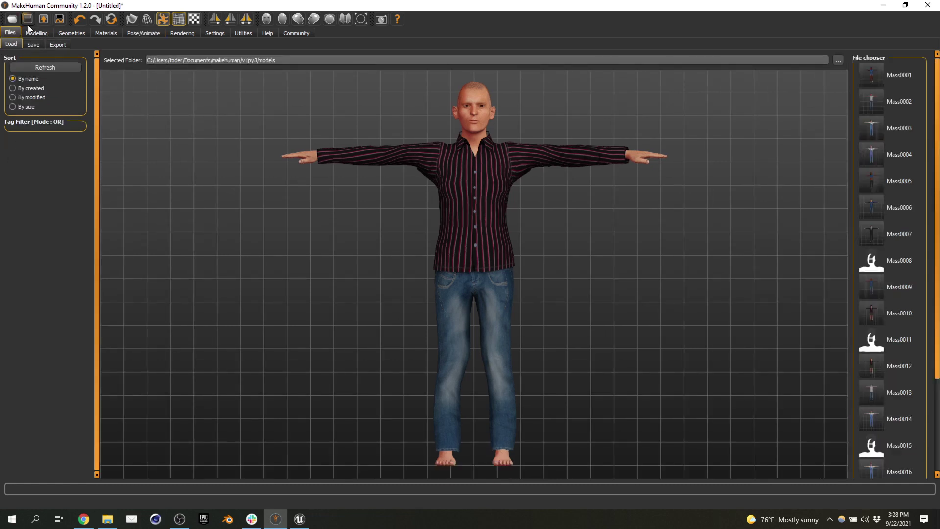
click(41, 44)
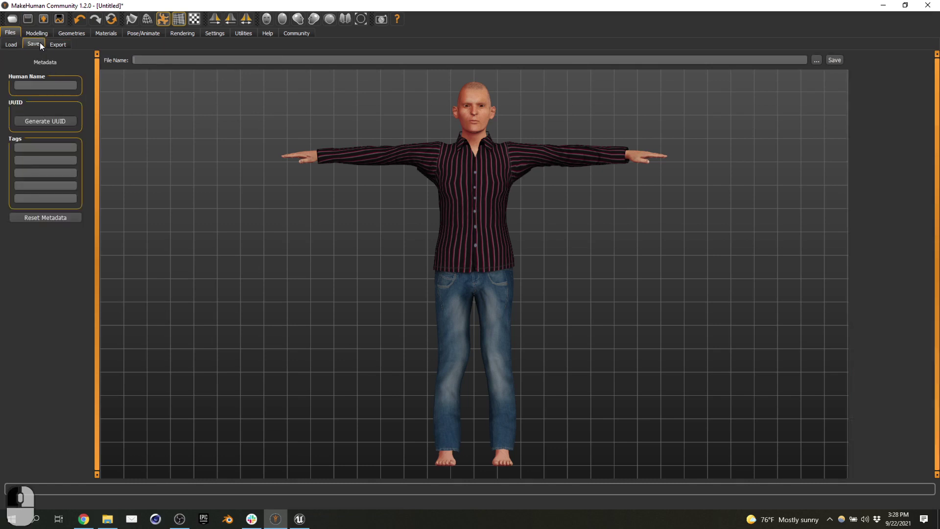
click(175, 59)
click(34, 85)
text(Doc)
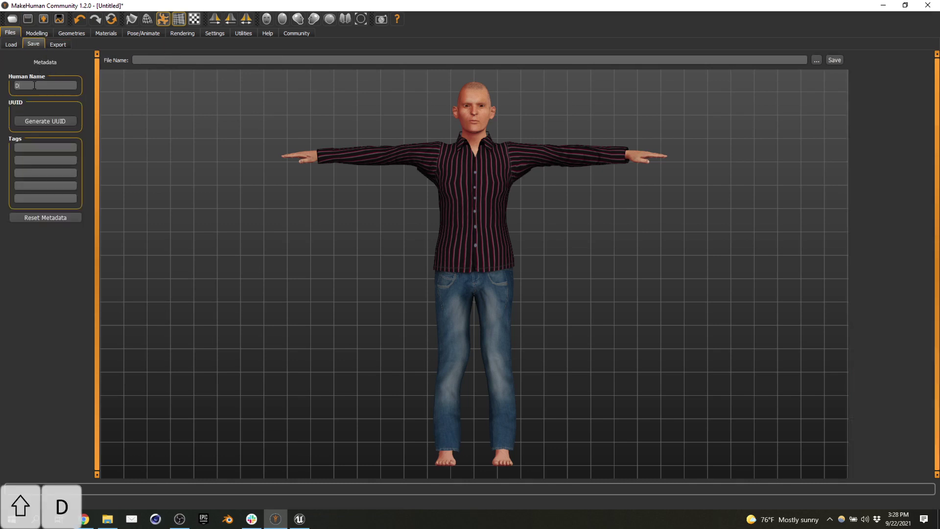
click(226, 61)
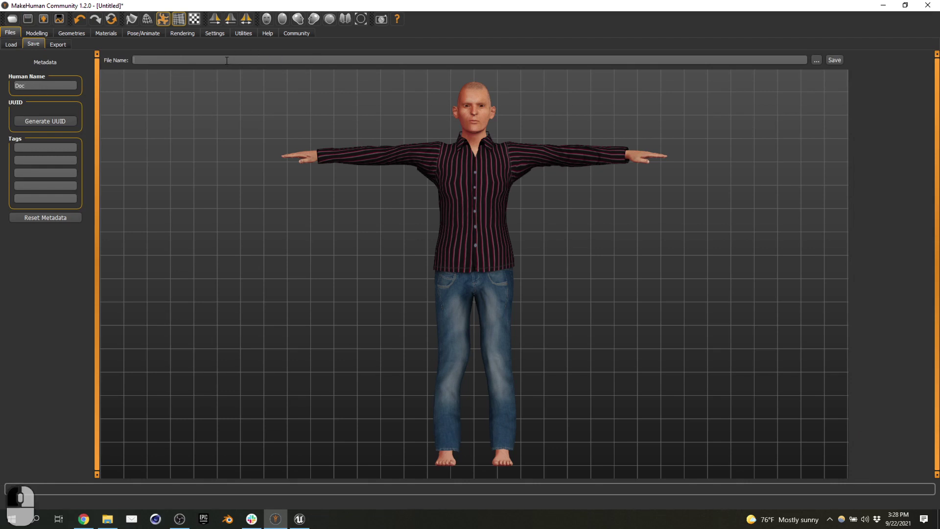
- Save the model as Doc.mhm in the Downloads folder
click(817, 59)
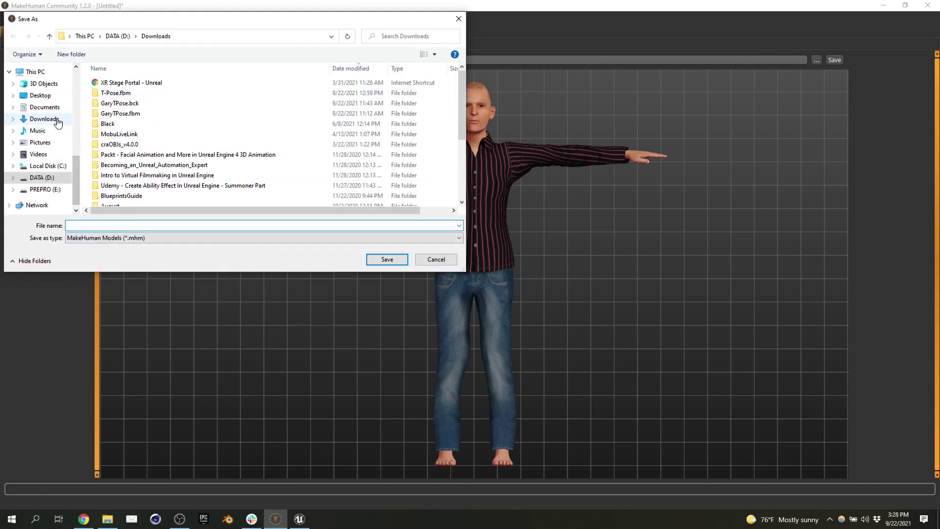
scroll(54, 159, up, 2)
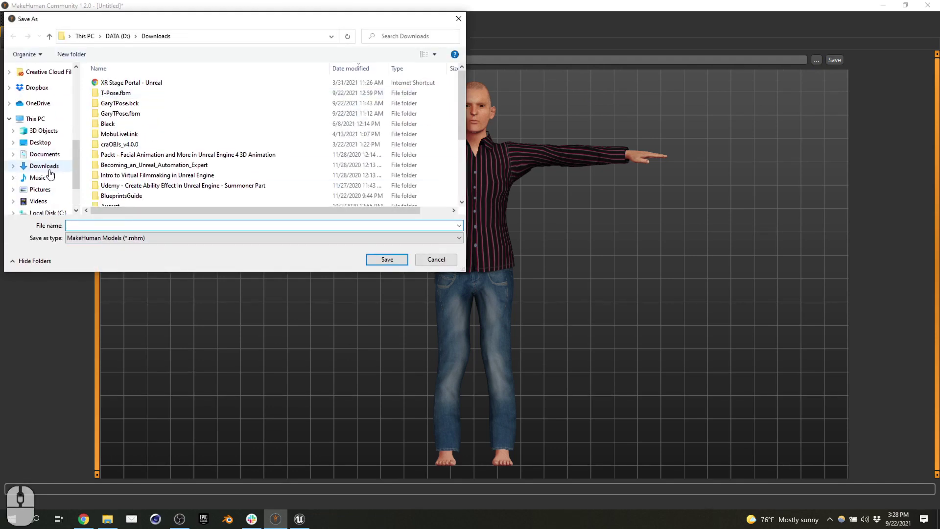
scroll(51, 156, up, 4)
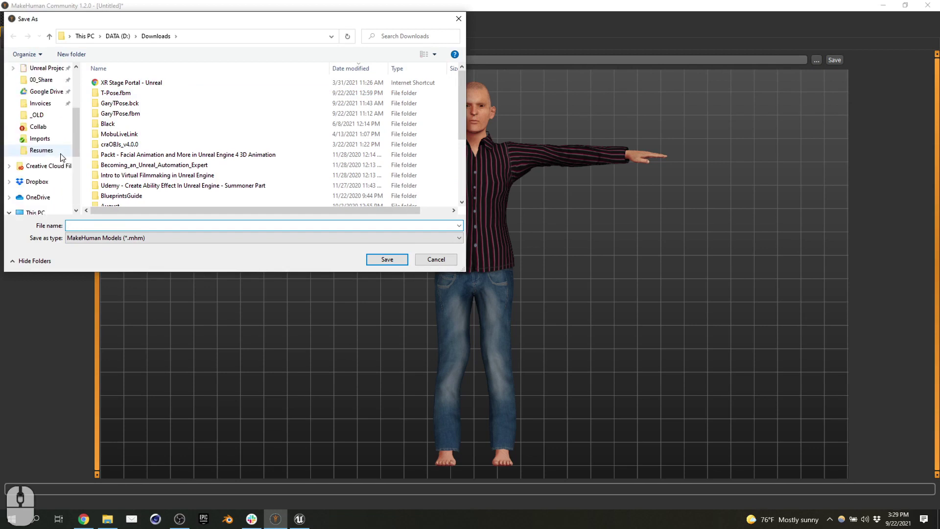
scroll(49, 129, up, 2)
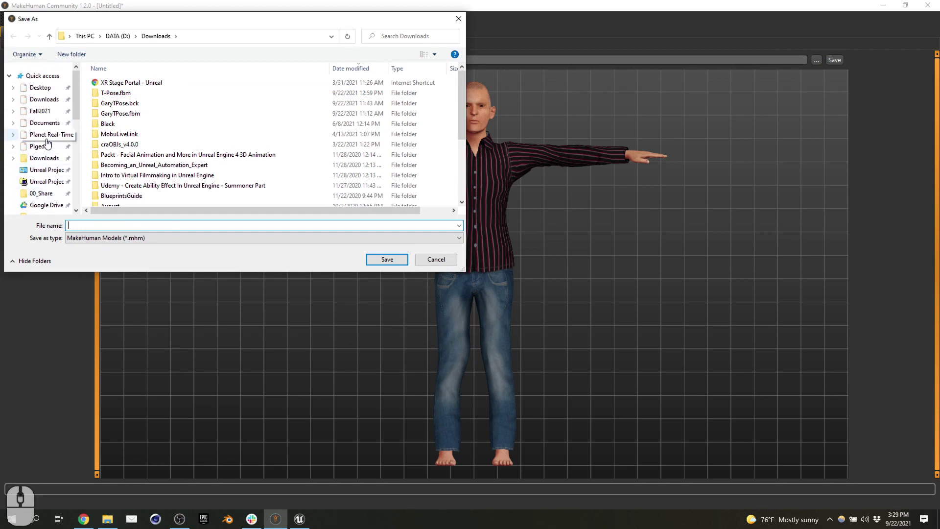
click(44, 99)
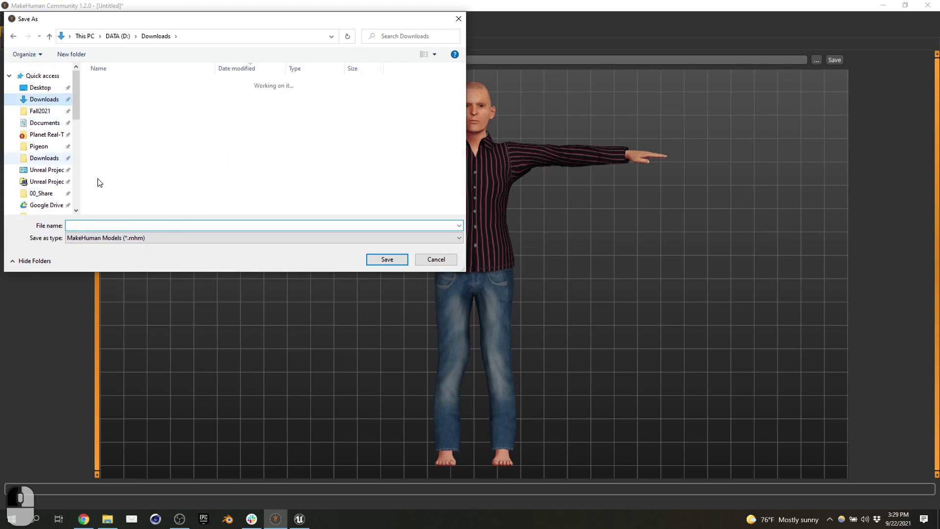
click(176, 226)
text(Doc)
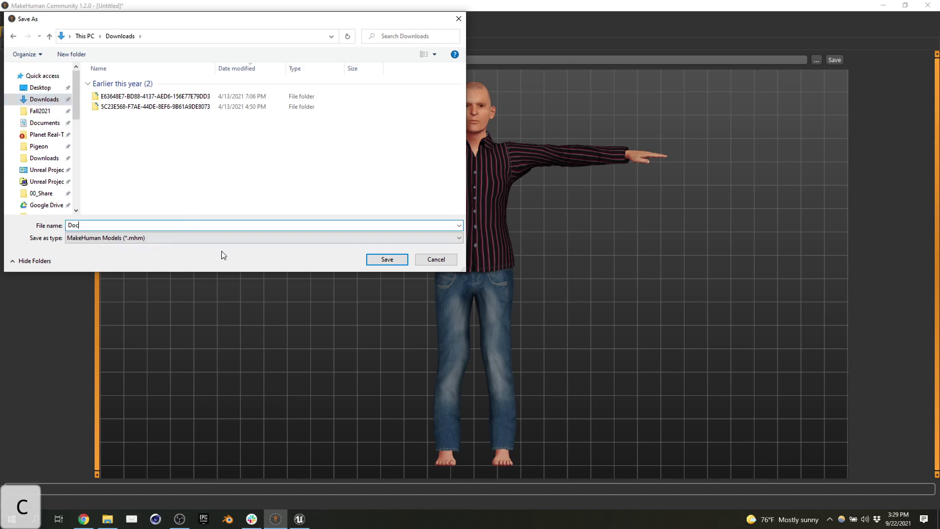
click(387, 260)
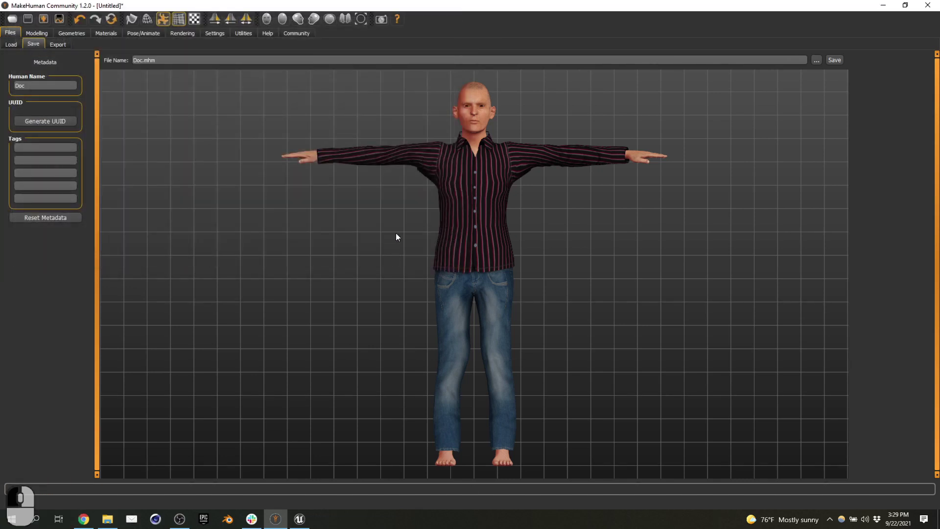
- Export Doc as a binary Filmbox (fbx) file to Downloads and confirm it's there
click(58, 44)
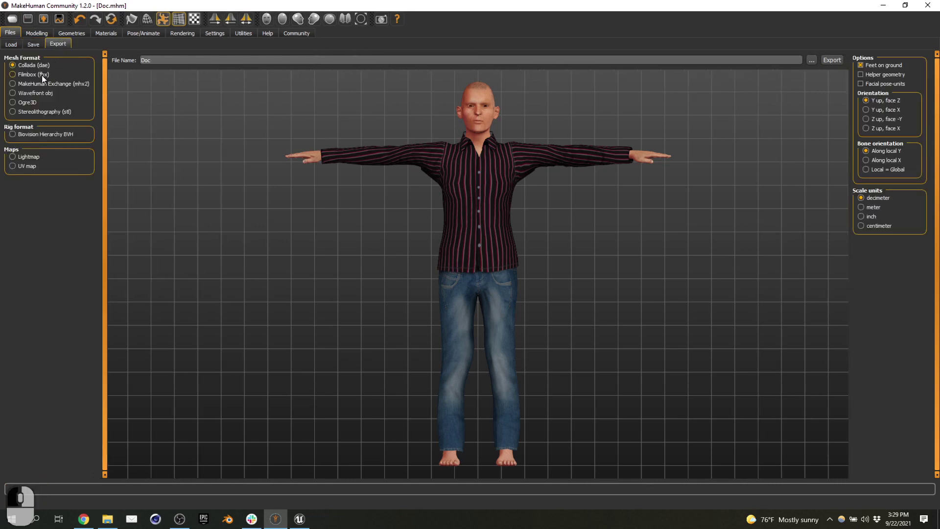
click(42, 76)
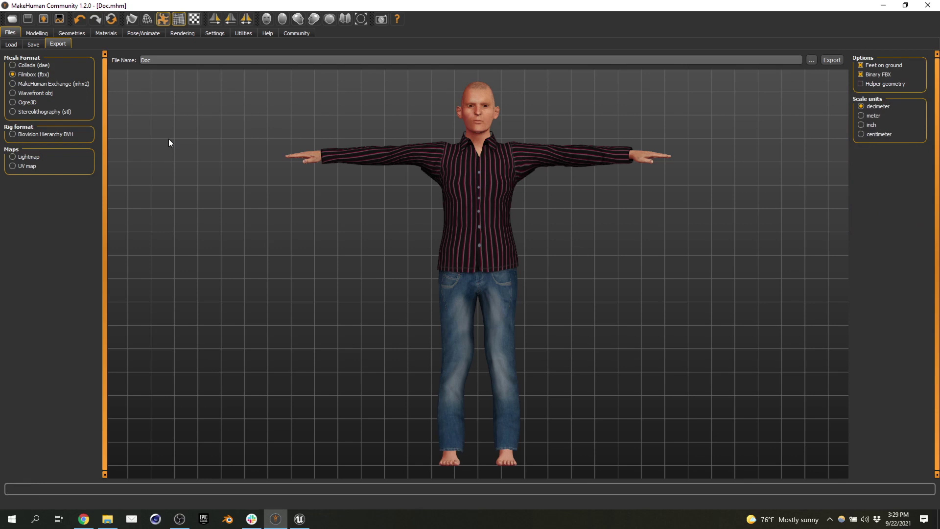
click(82, 84)
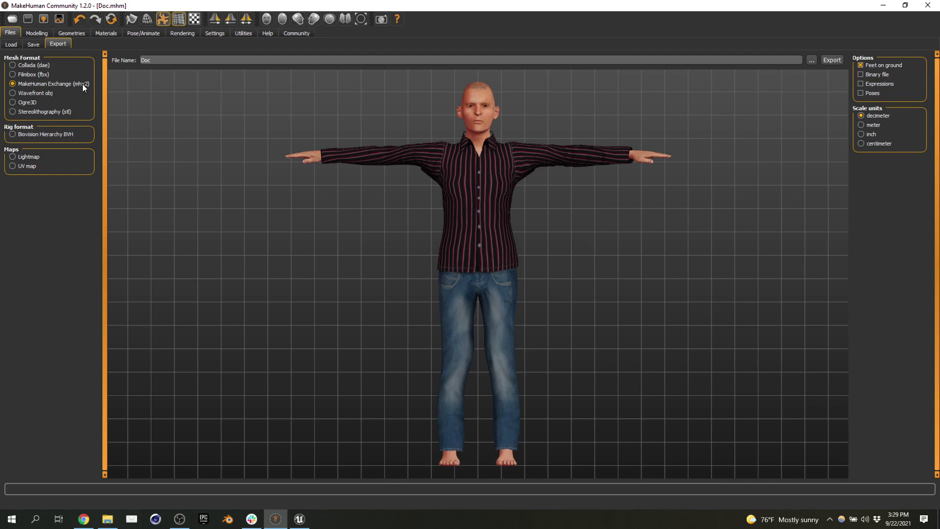
click(41, 75)
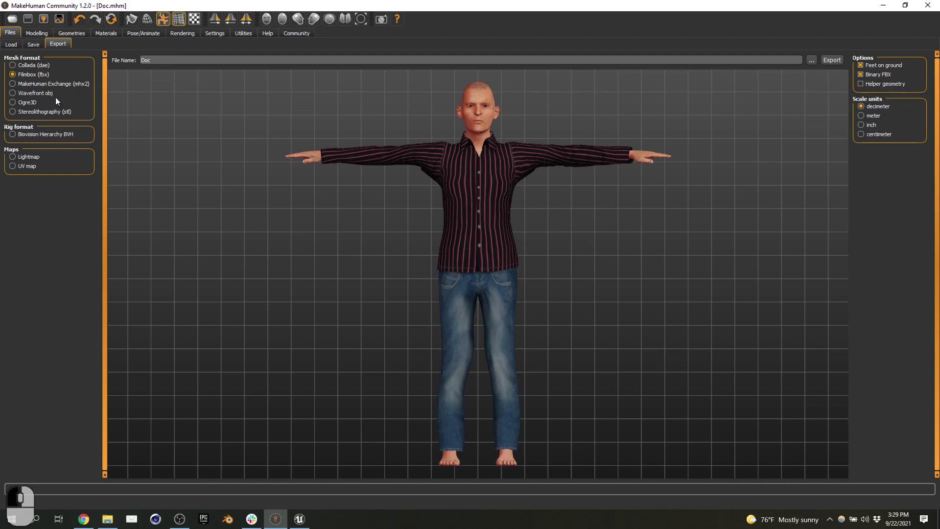
click(832, 60)
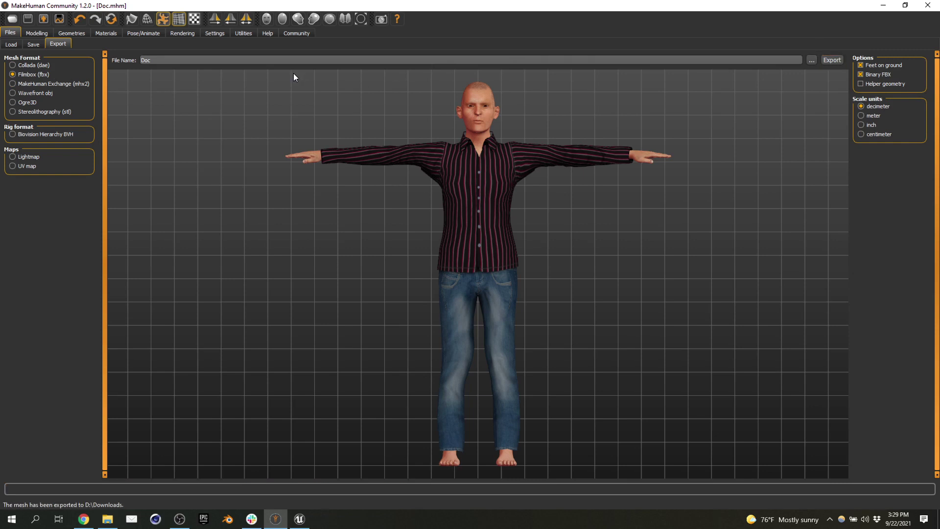
click(814, 62)
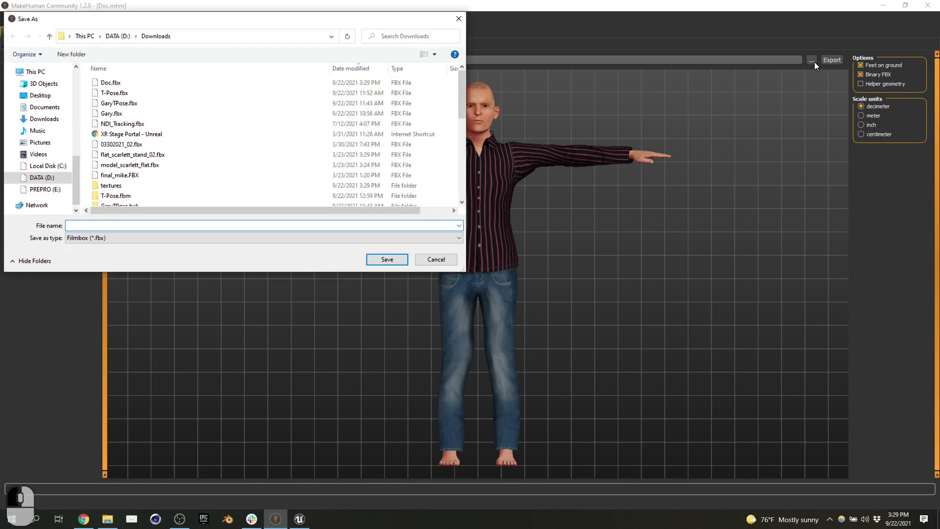
click(459, 19)
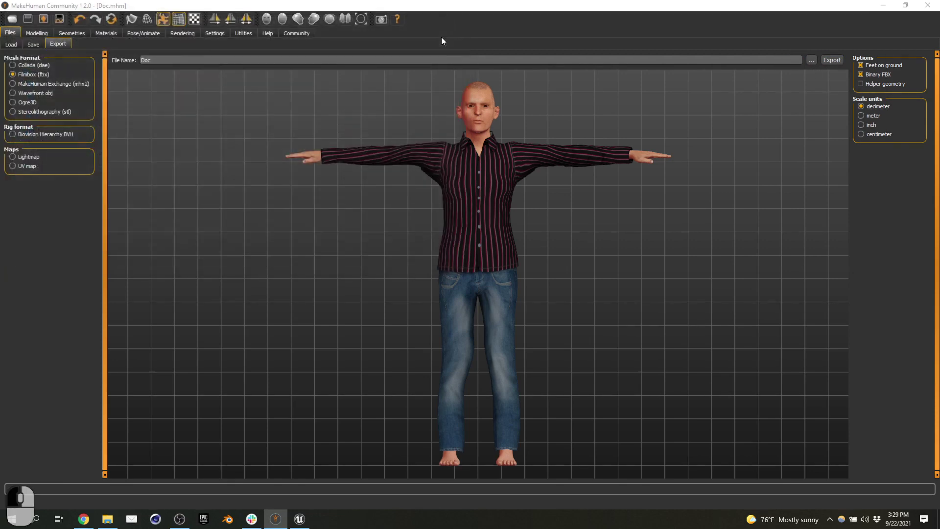
- Minimize MakeHuman, Unreal Editor and OBS, and bring Chrome to the front
click(884, 5)
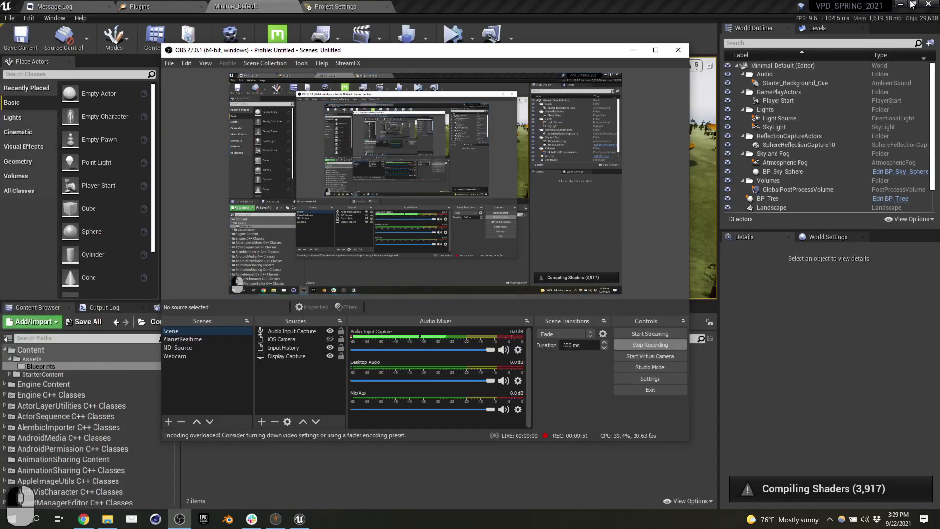
click(900, 5)
click(633, 50)
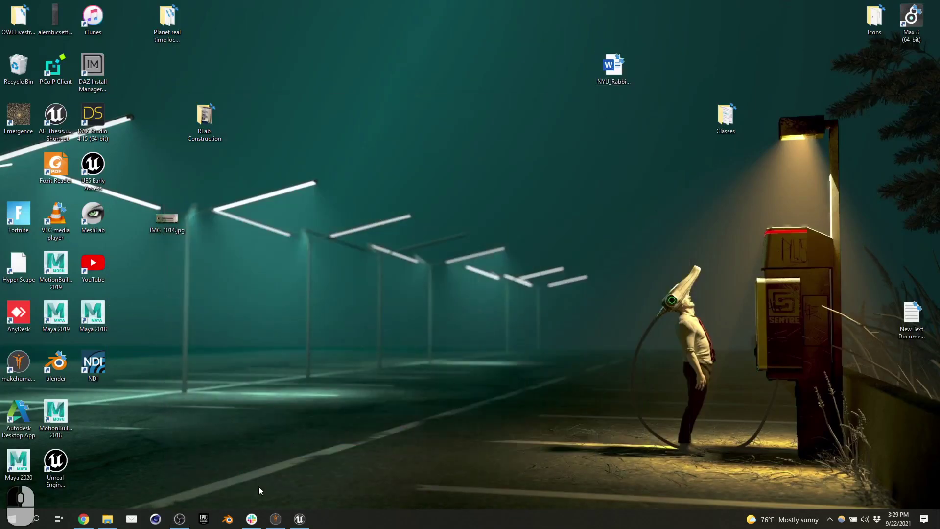
click(88, 521)
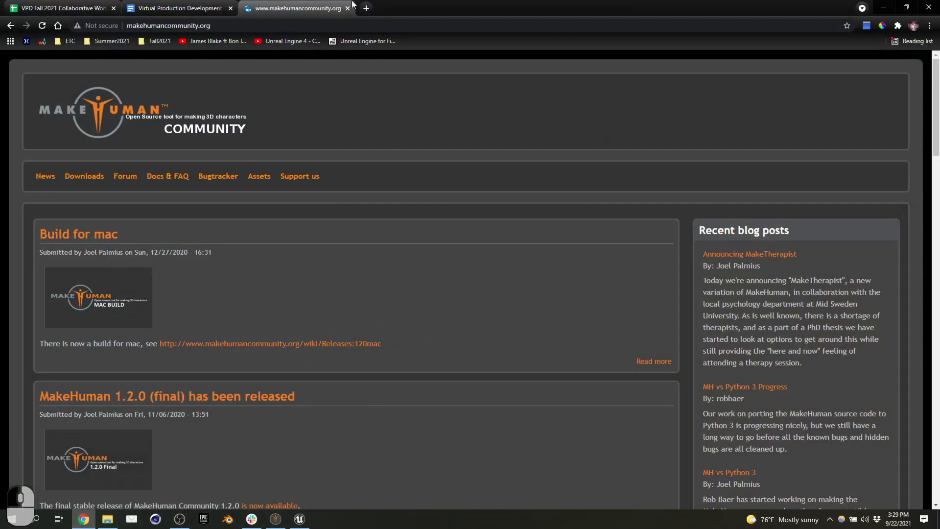
- Go to mixamo.com in a new tab and show the Characters library
click(366, 8)
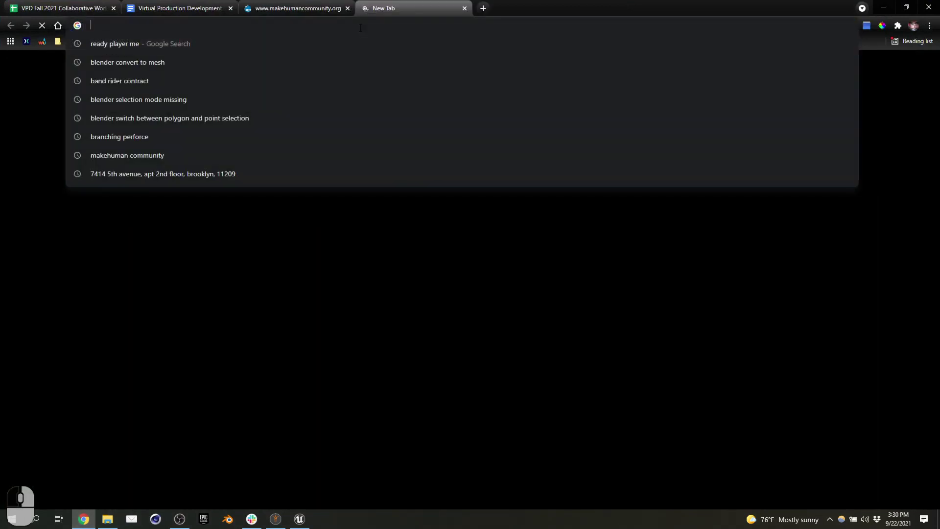
text(mixom)
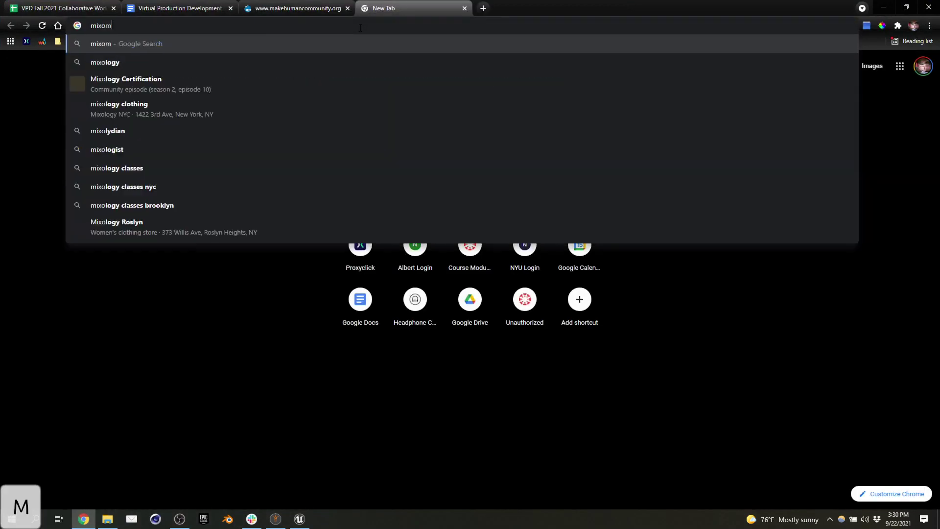
key(BackSpace)
key(BackSpace)
text(amo.c)
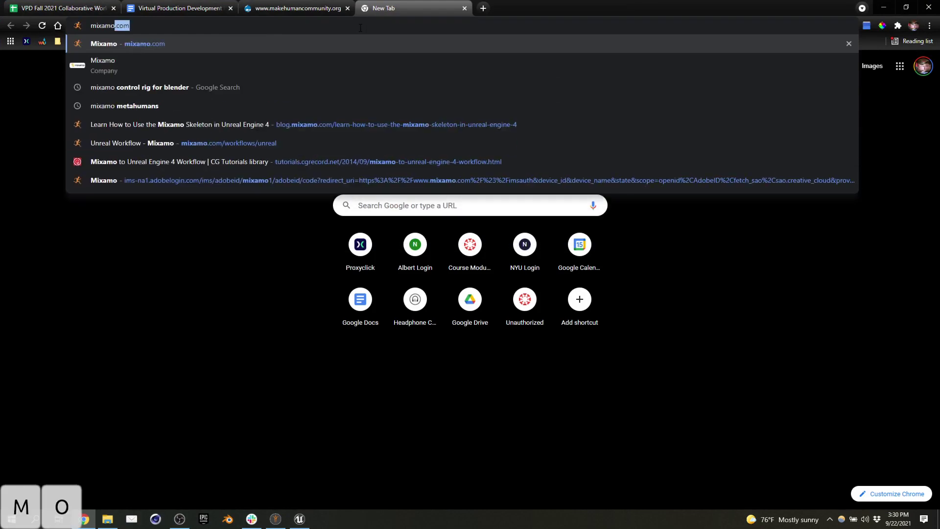
key(Return)
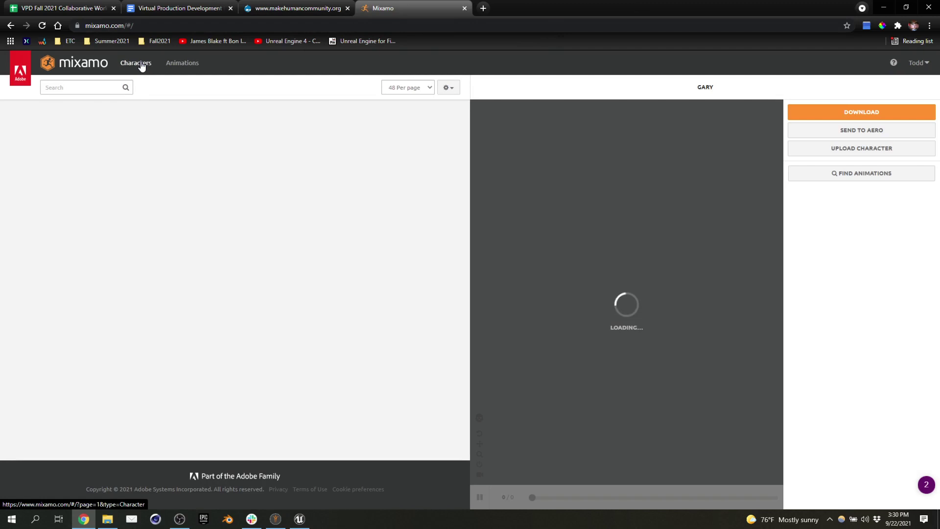
click(142, 63)
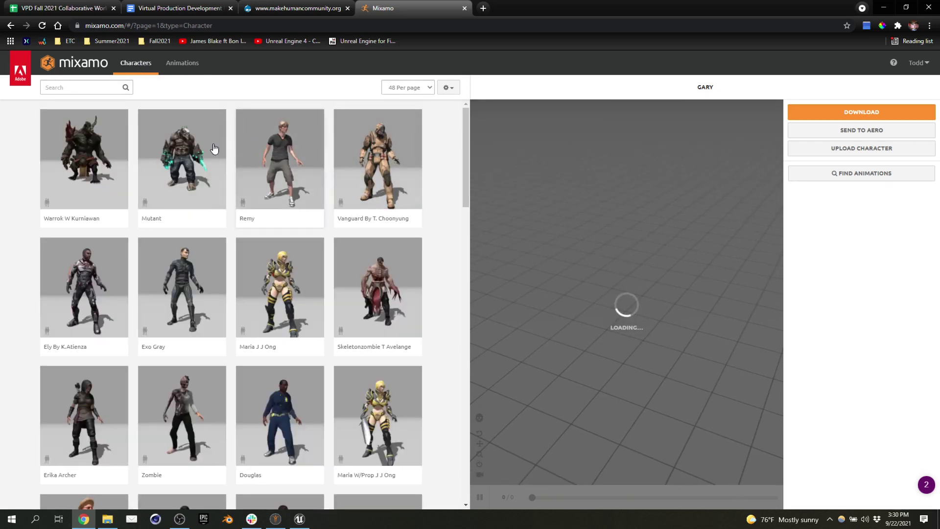
scroll(175, 65, down, 6)
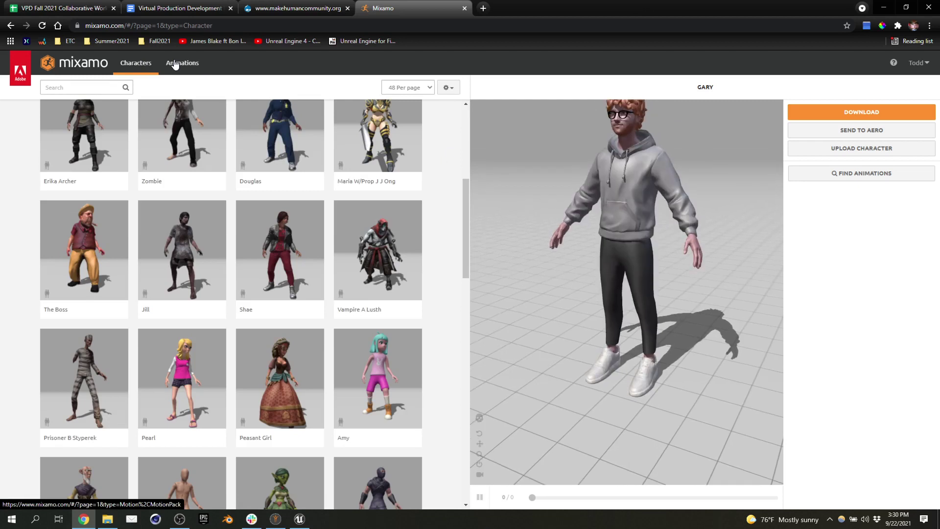
- From the Animations tab, open Upload Character and its file picker on Downloads
click(175, 65)
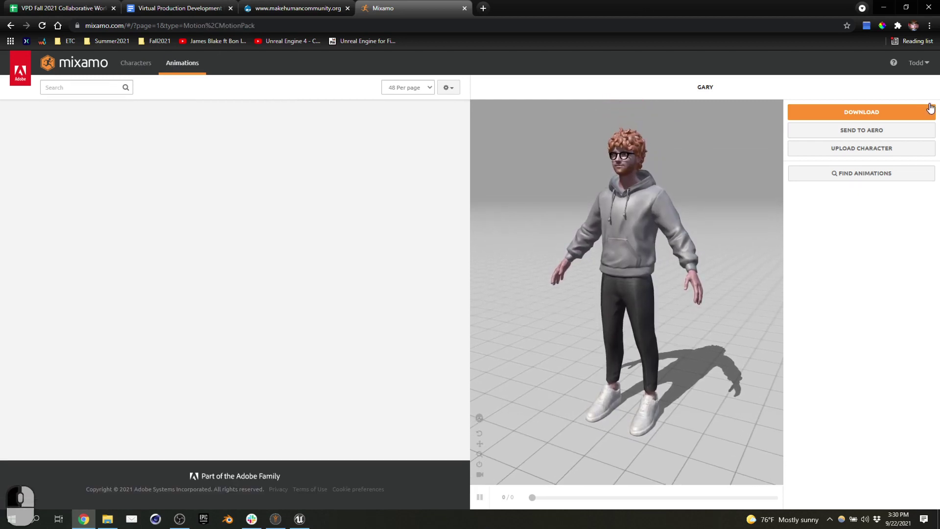
click(867, 151)
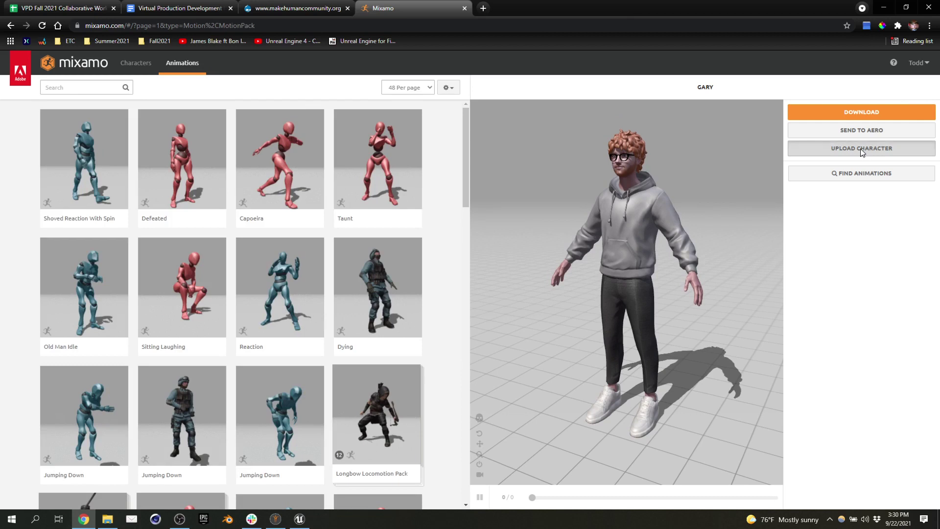
click(863, 152)
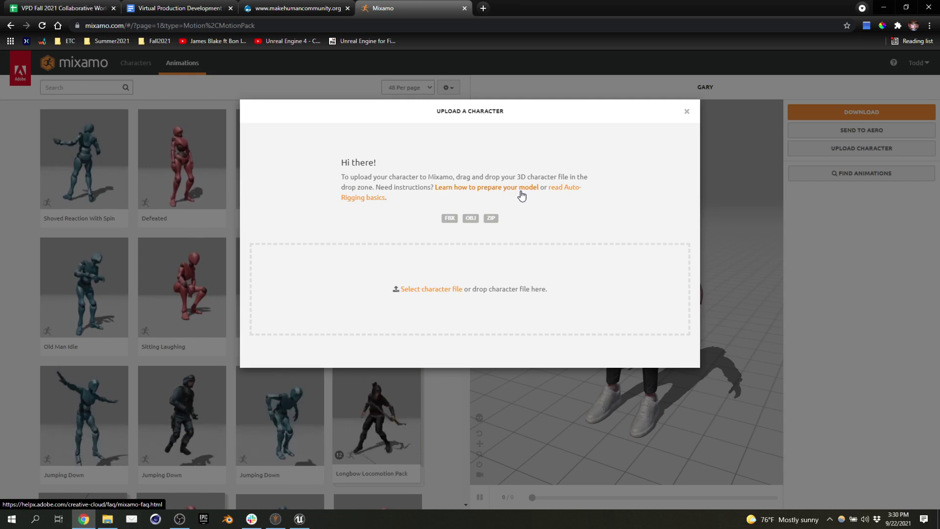
click(434, 289)
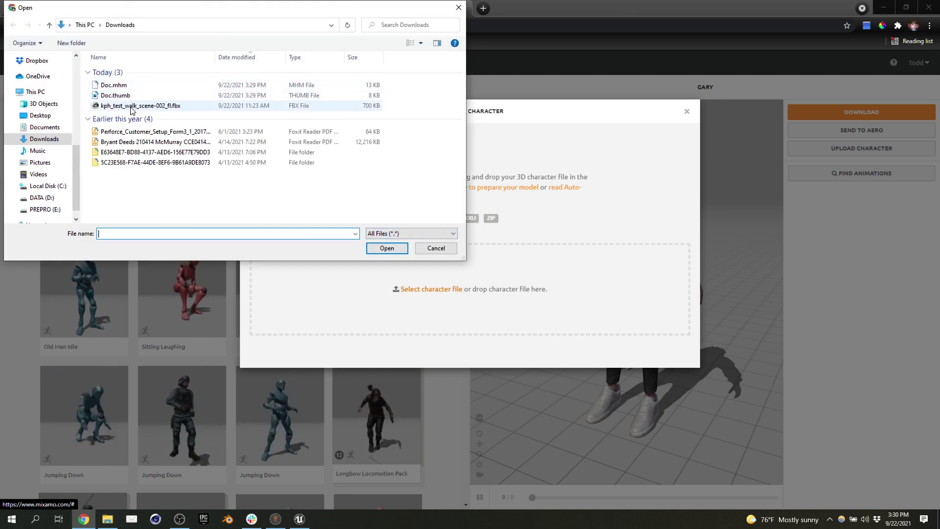
- Upload Doc.fbx from Downloads to the Auto-Rigger, then close it without rigging
scroll(45, 140, down, 1)
scroll(43, 135, up, 5)
click(45, 68)
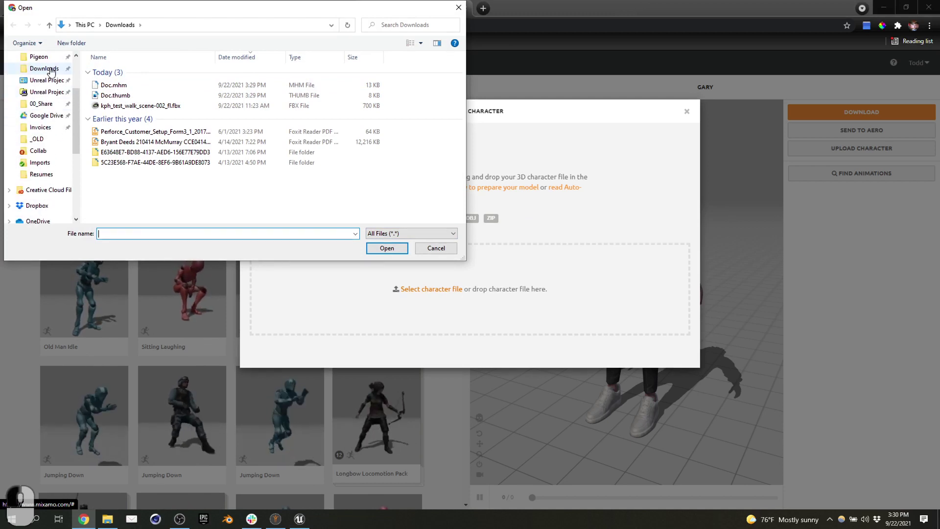
click(274, 71)
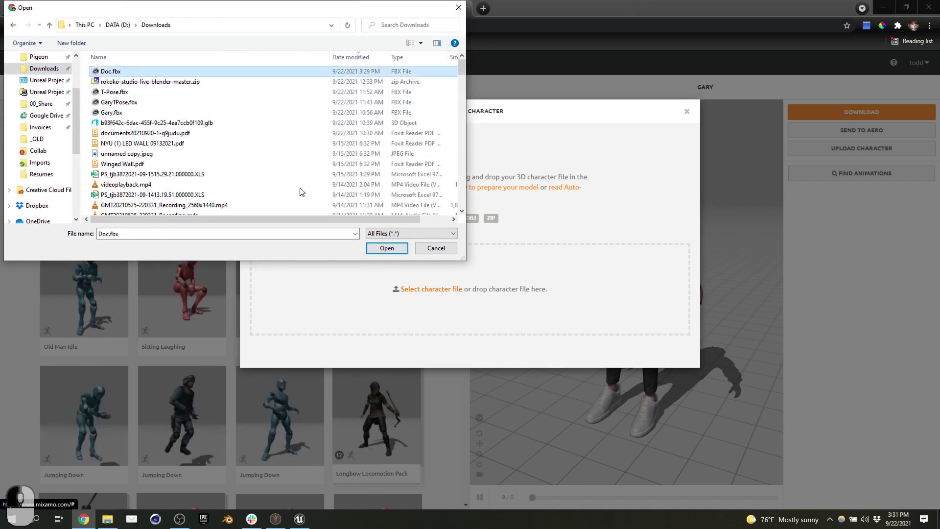
click(387, 248)
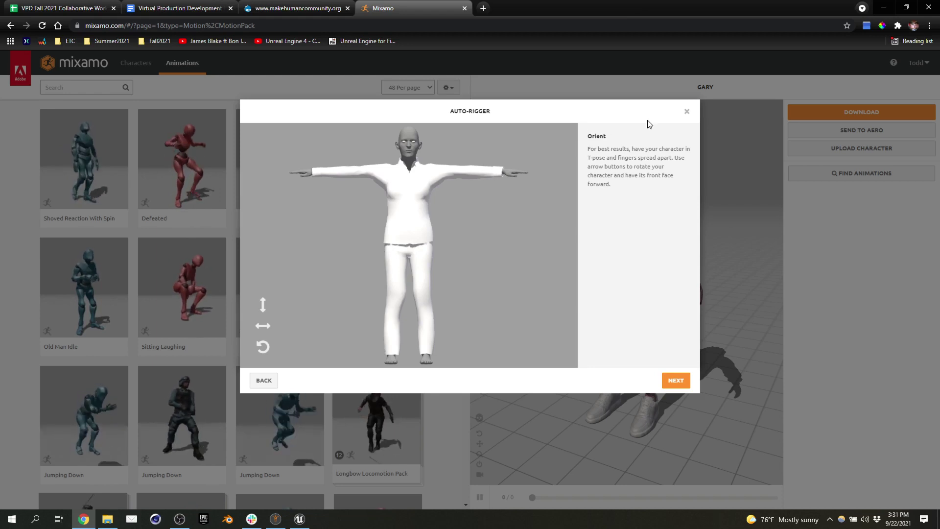
click(682, 121)
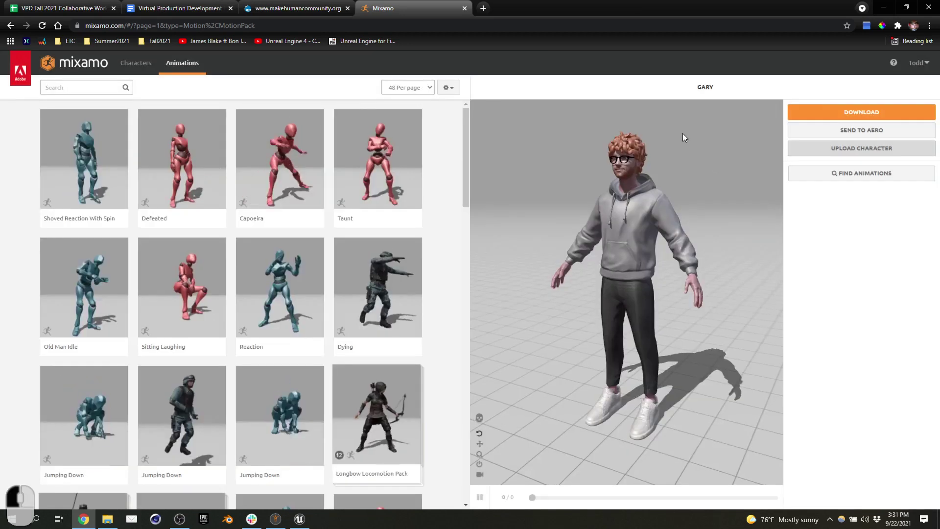
- Launch Blender through Windows search
click(884, 10)
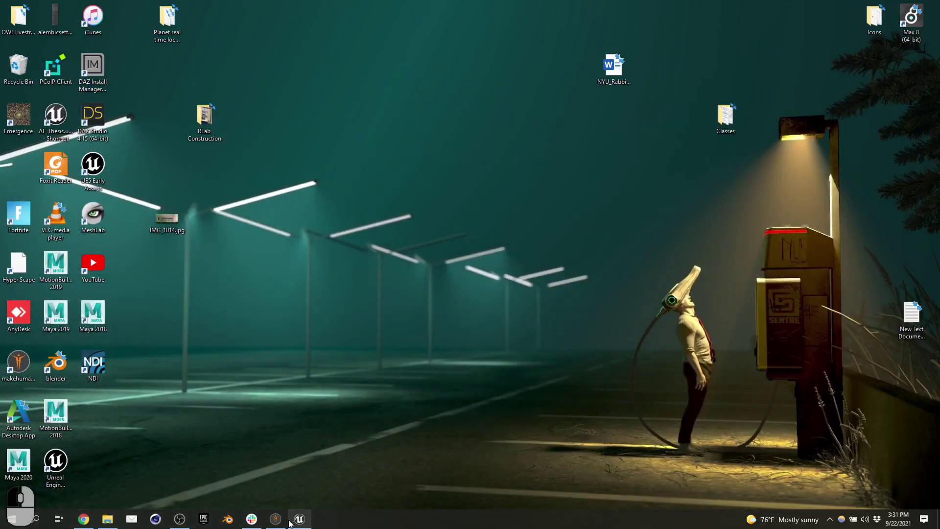
click(34, 521)
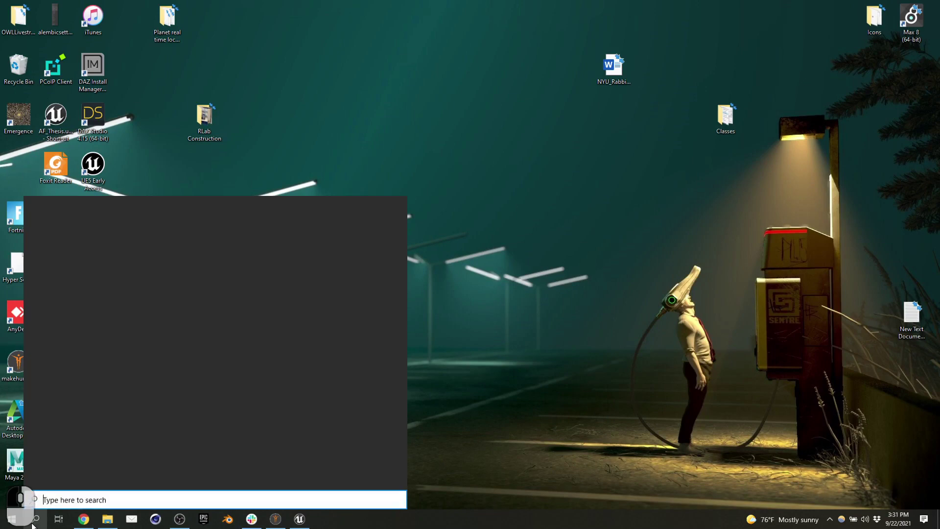
text(blender)
key(Return)
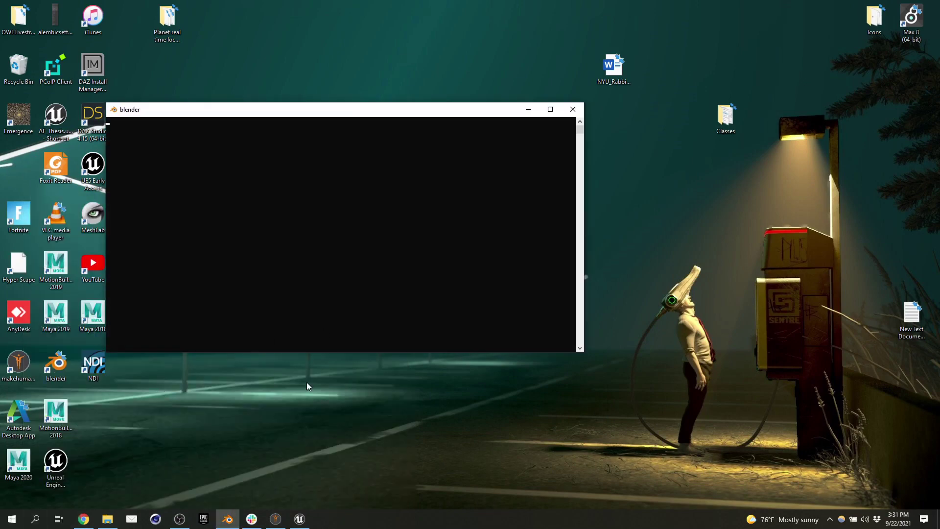
- Export the Doc character from MakeHuman as a Wavefront obj file
click(275, 518)
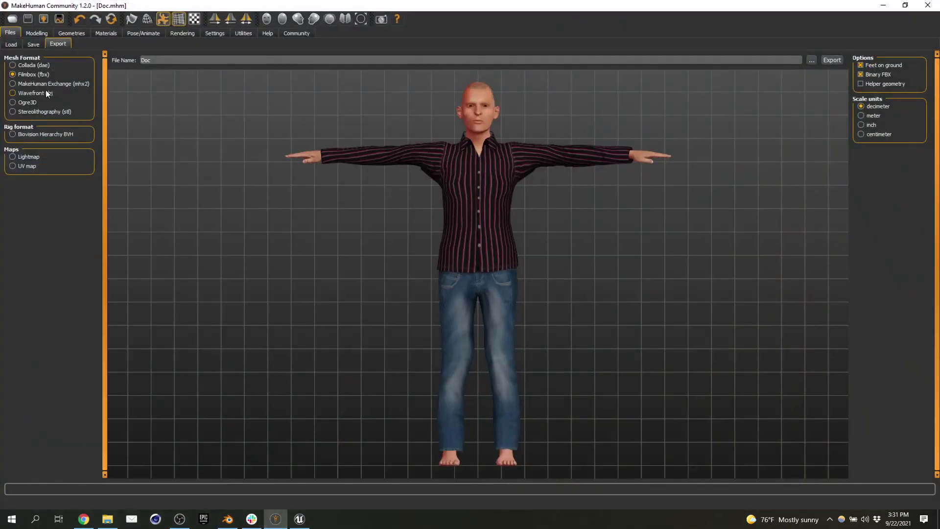
click(45, 90)
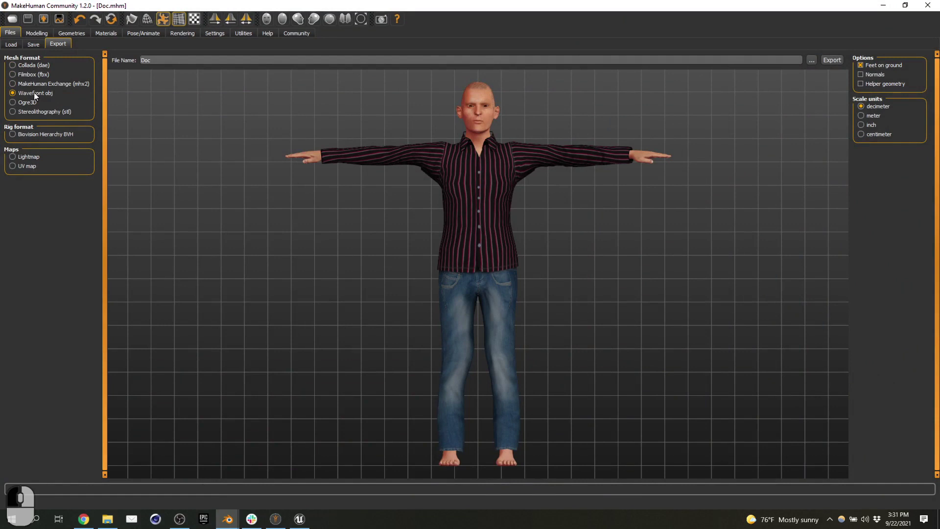
click(824, 63)
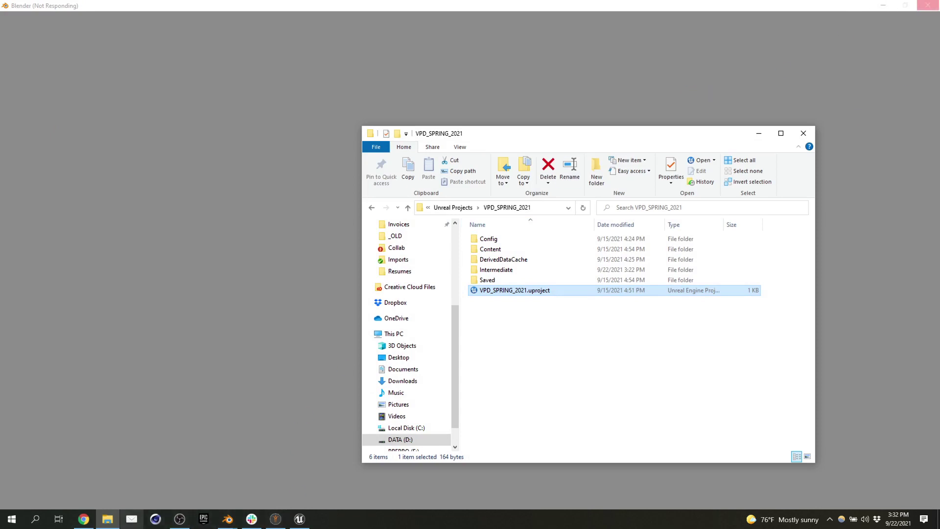
- Open the Downloads folder in File Explorer, checking on the MakeHuman export along the way
mouse_move(98, 525)
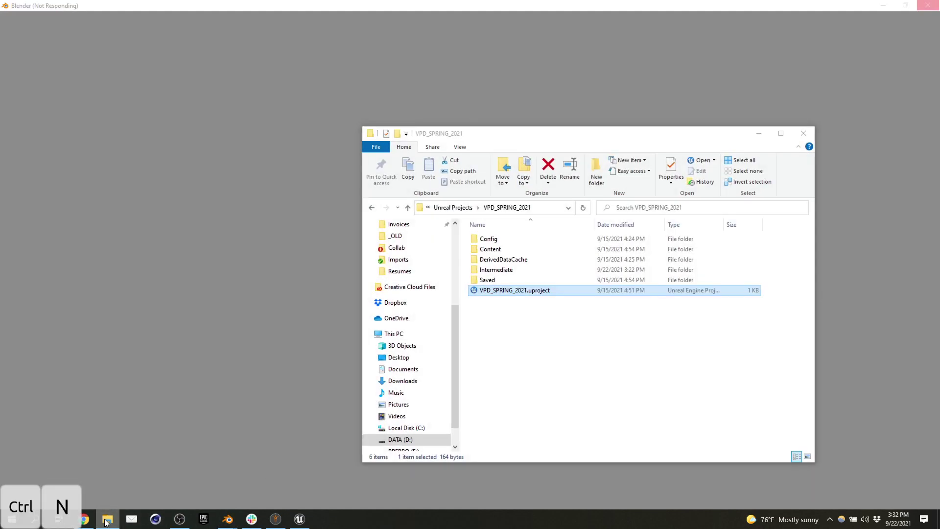
scroll(401, 331, up, 2)
scroll(402, 330, up, 2)
click(415, 327)
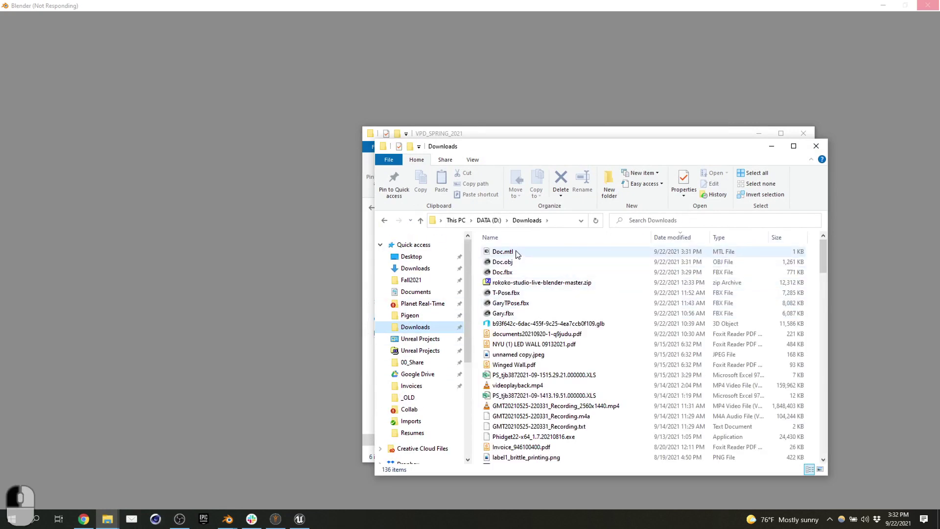
click(275, 519)
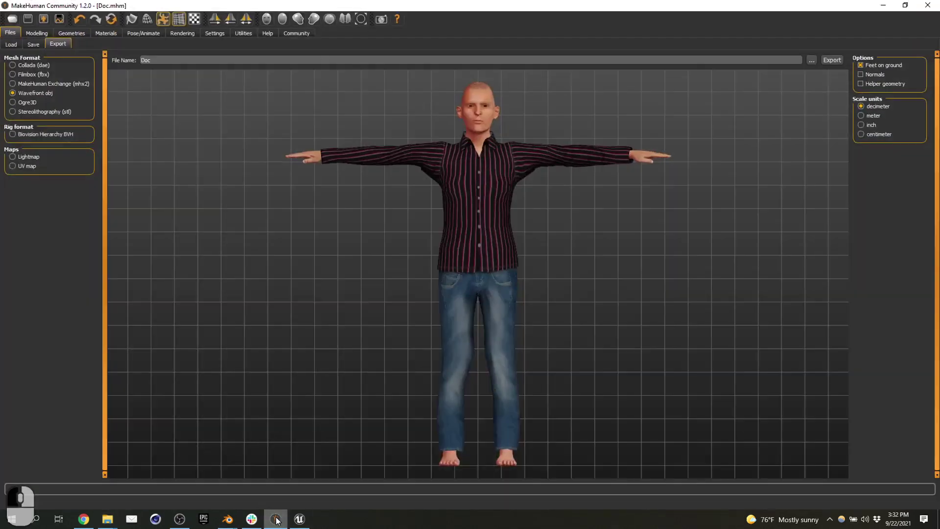
click(894, 8)
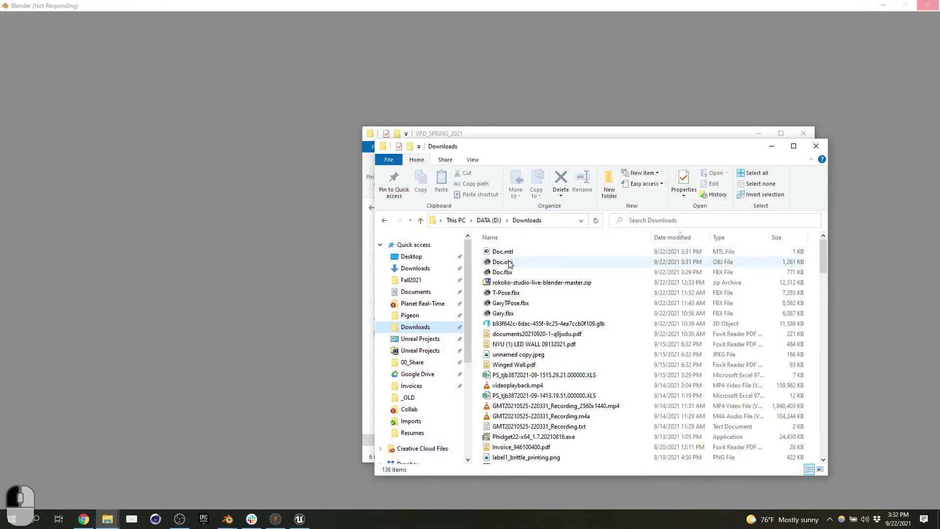
- Compress Doc.mtl and Doc.obj together into a zip archive with 7-Zip
click(513, 256)
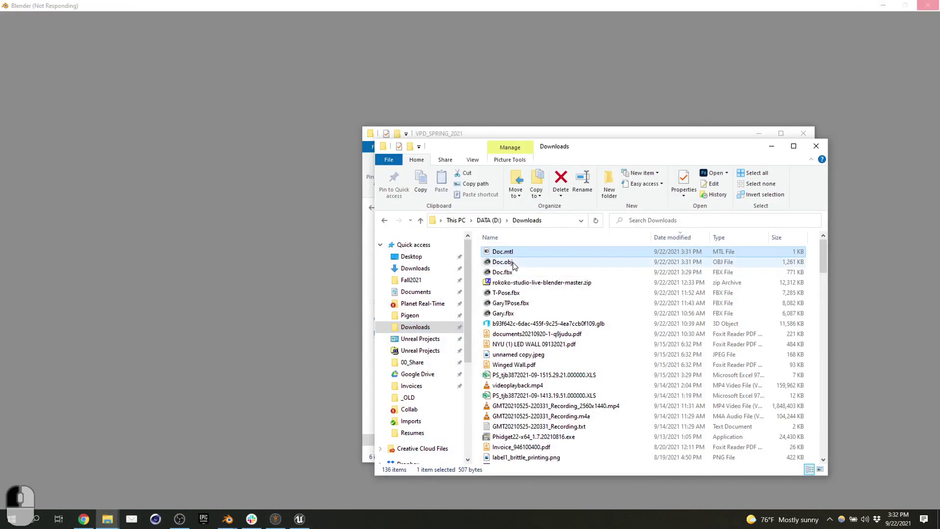
ctrl+click(513, 263)
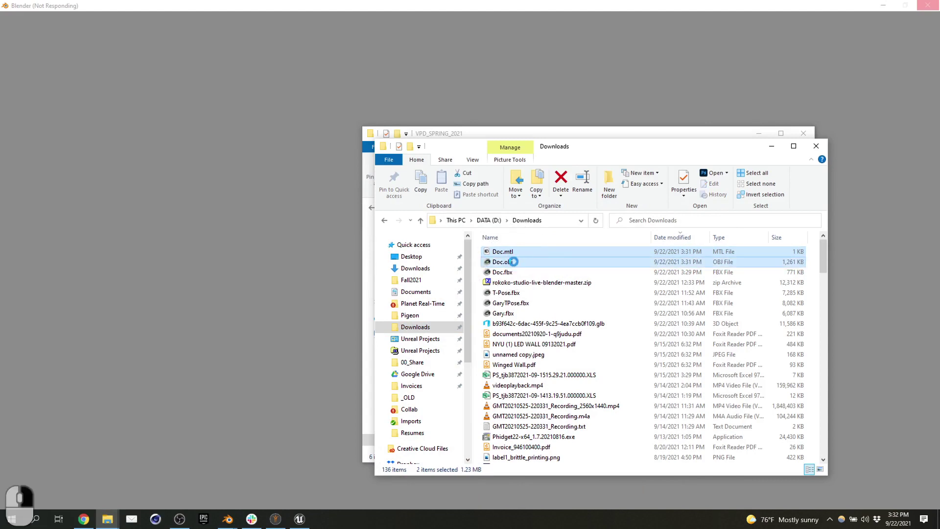
right_click(513, 261)
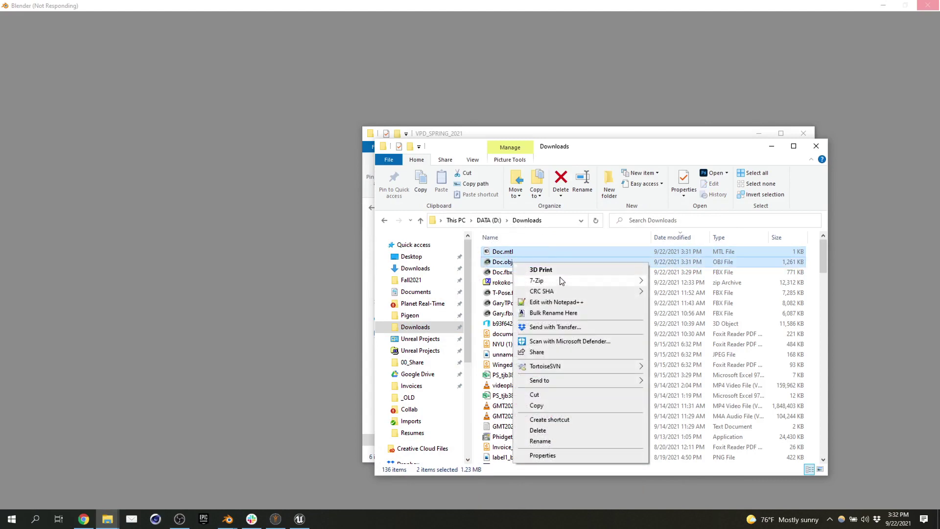
mouse_move(561, 284)
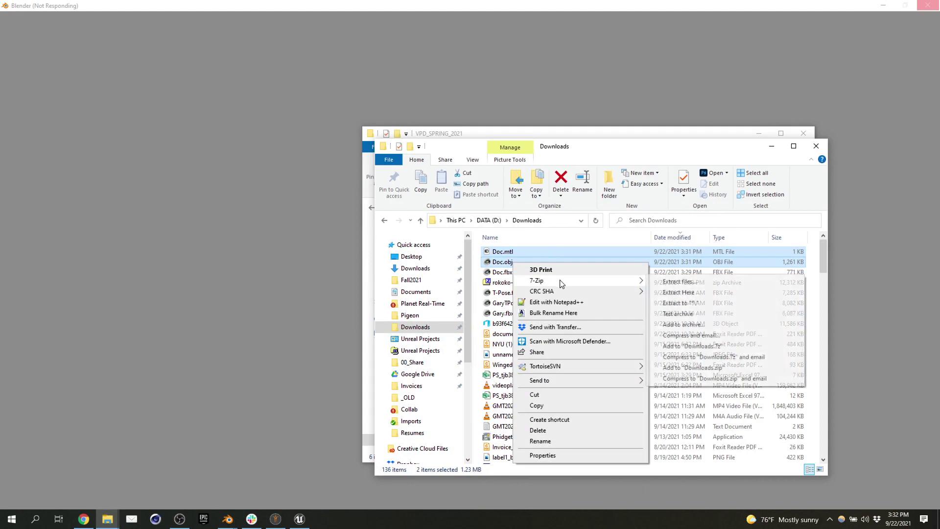
click(720, 369)
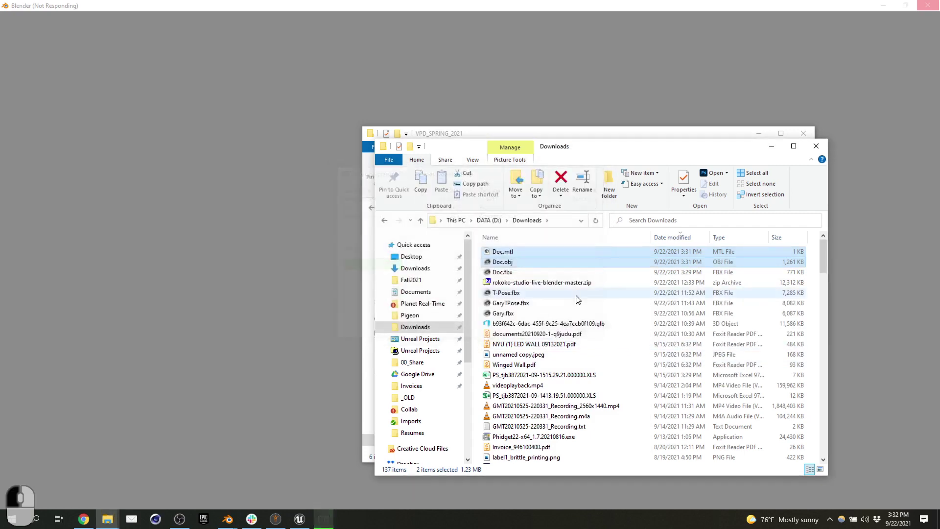
- Rename the new archive to Doc.zip and bring MakeHuman back to the front
click(504, 252)
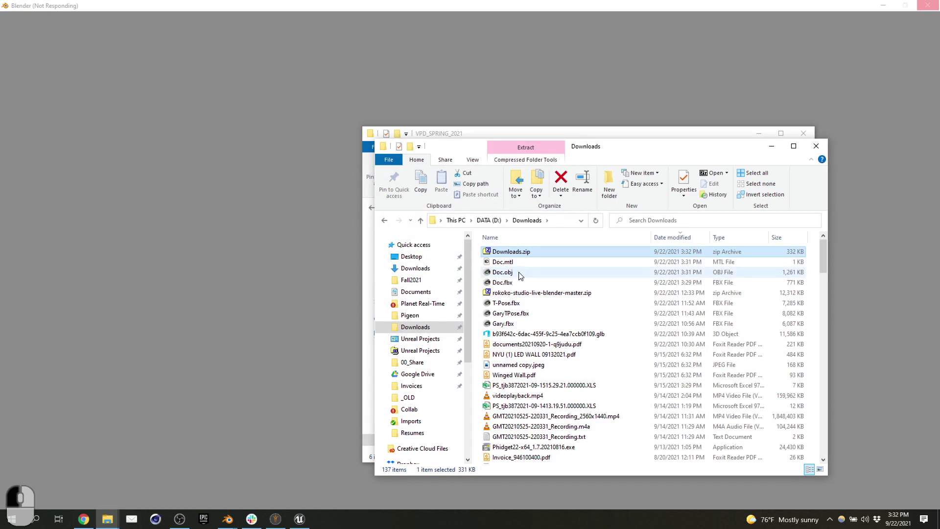
click(513, 252)
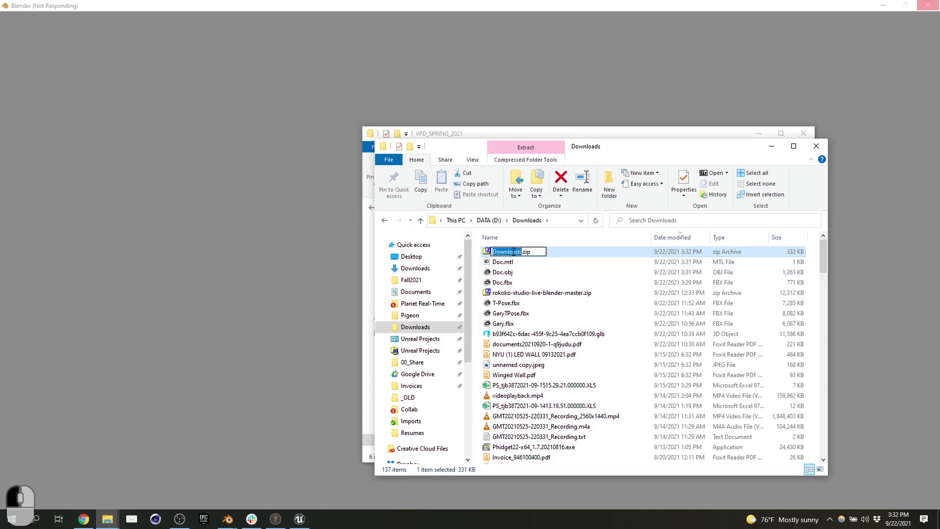
text(Doc)
key(Return)
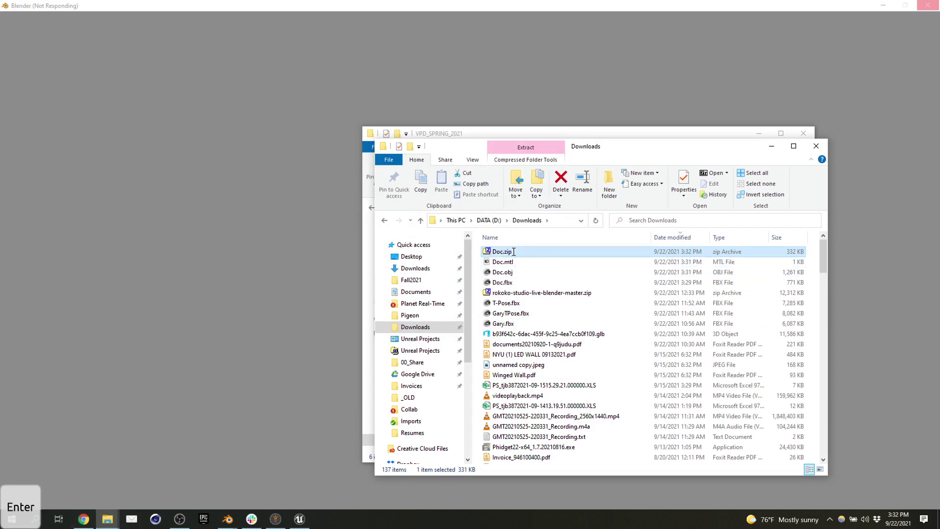
click(276, 519)
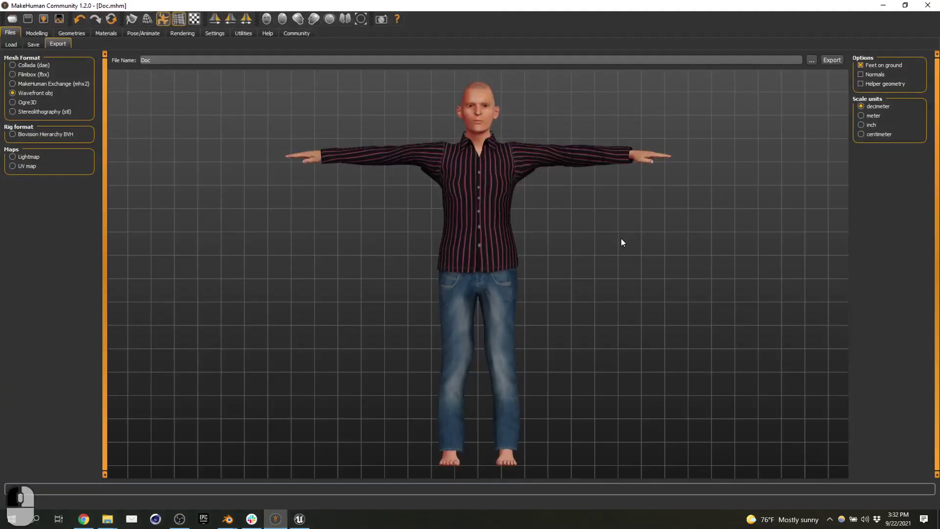
- Upload Doc.zip to Mixamo by dragging it from Downloads into the character upload dialog
click(227, 519)
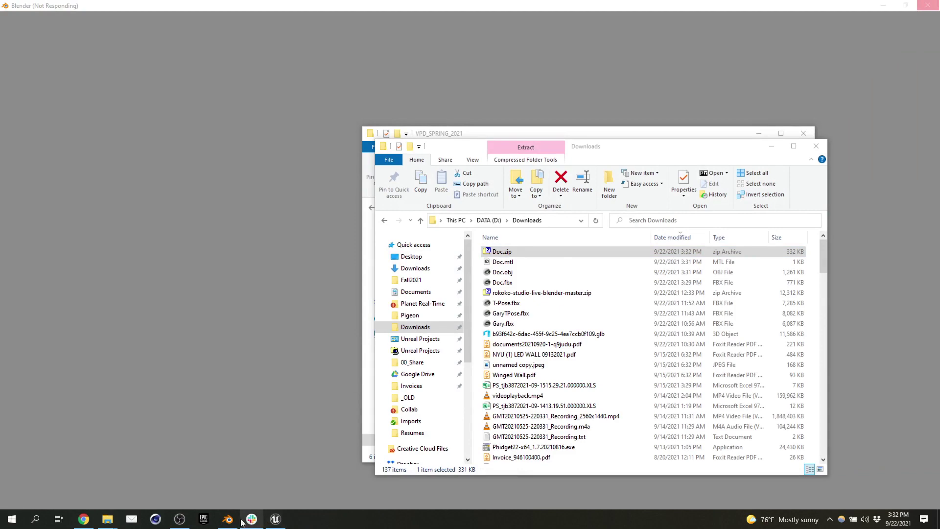
click(84, 519)
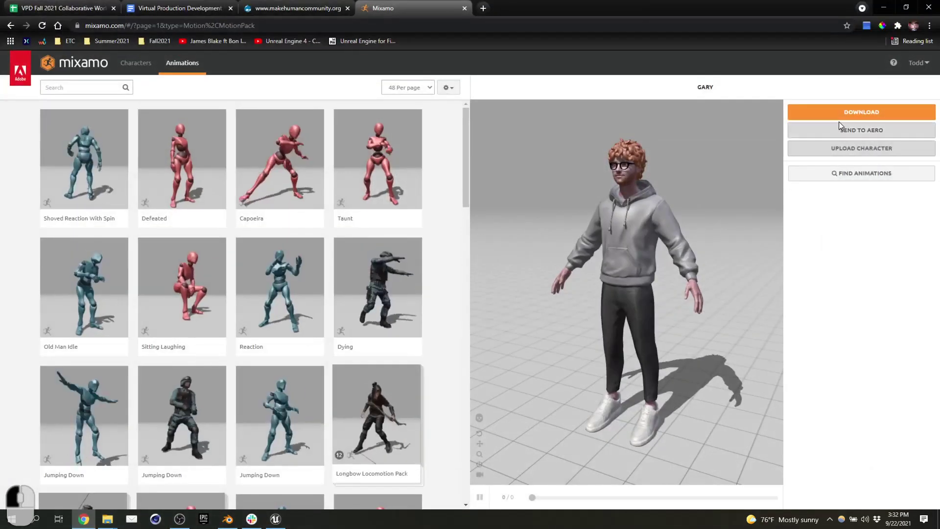
click(869, 147)
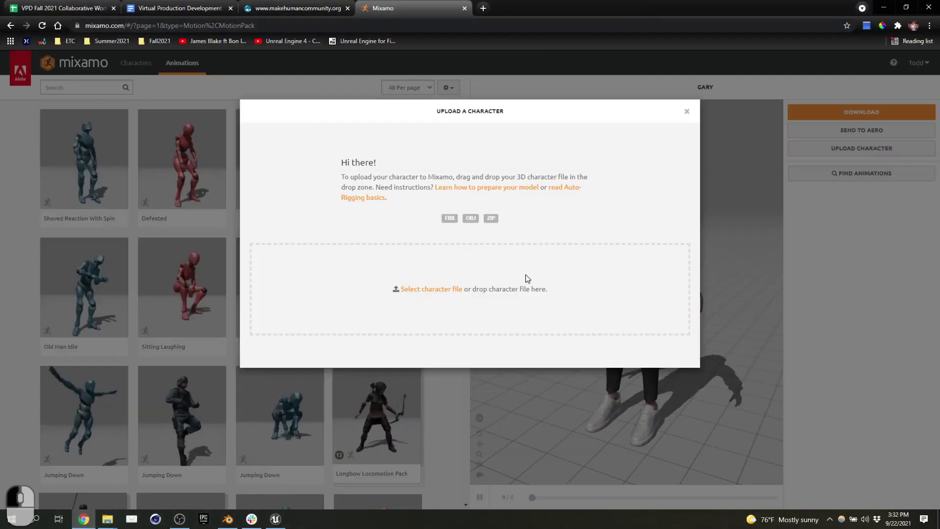
key(alt+Tab)
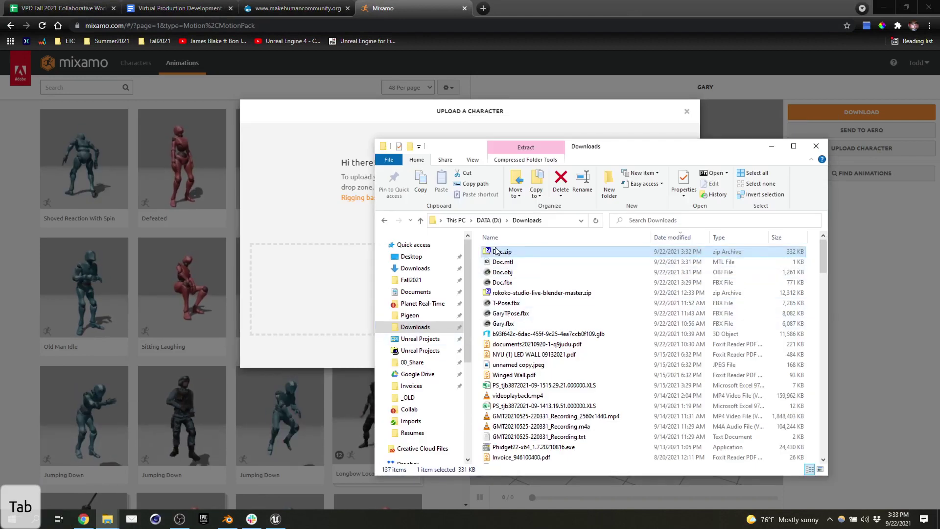
drag(497, 251, 294, 269)
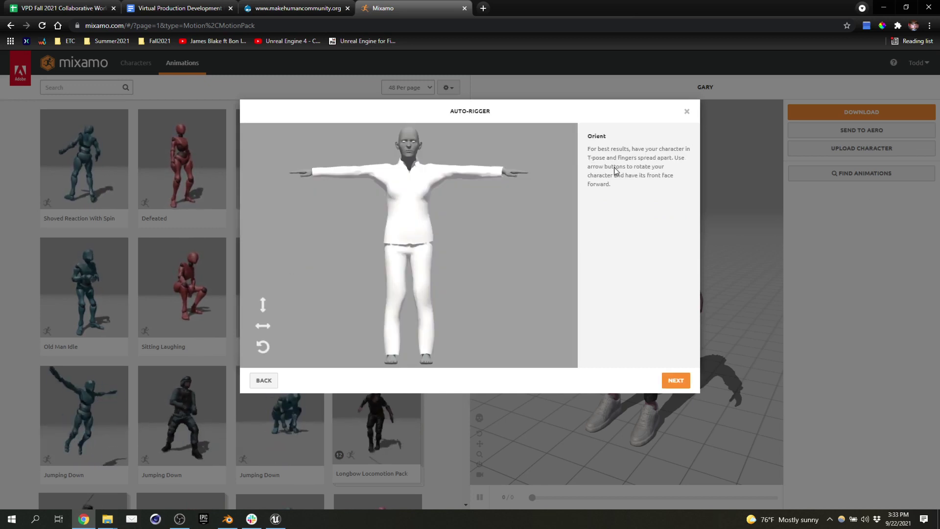
- Bring the Downloads window forward and minimize the Mixamo browser
click(107, 519)
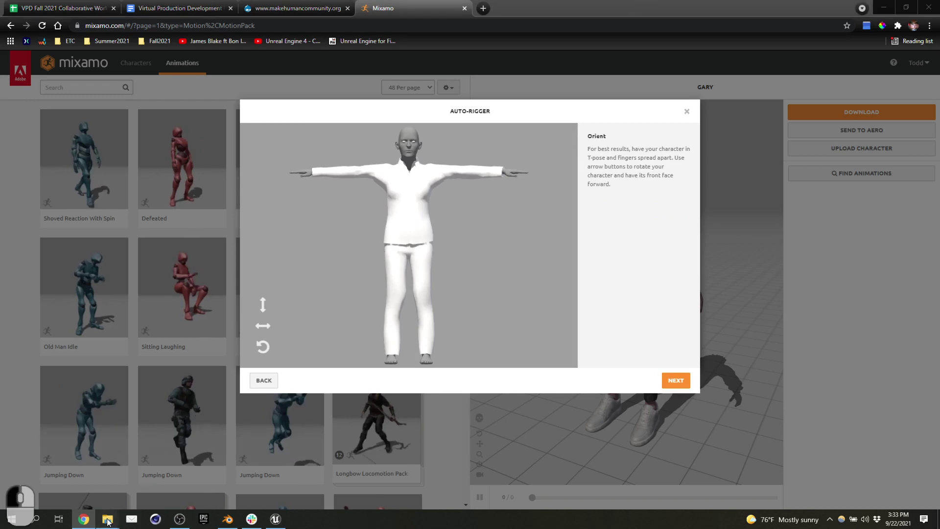
click(152, 470)
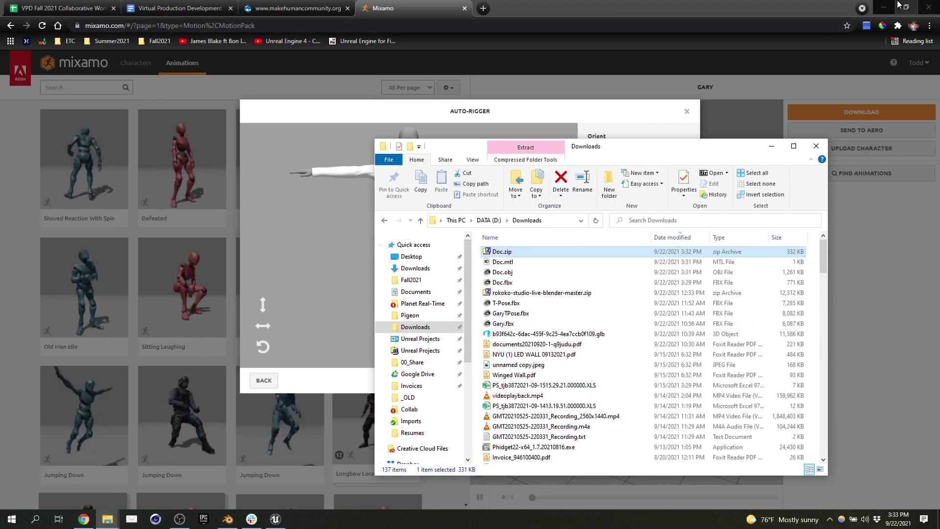
click(883, 7)
- Dismiss the splash screen and import Doc.fbx from Downloads via File > Import > FBX
click(360, 72)
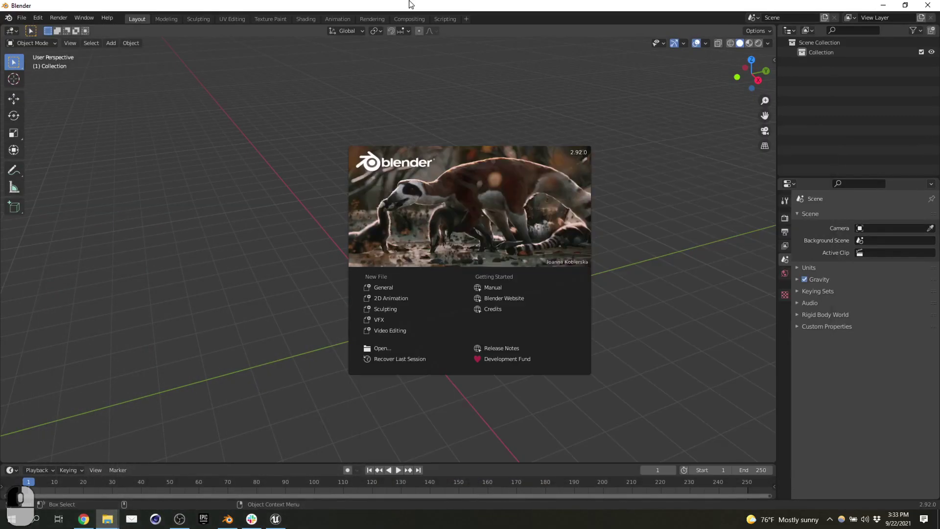
click(342, 76)
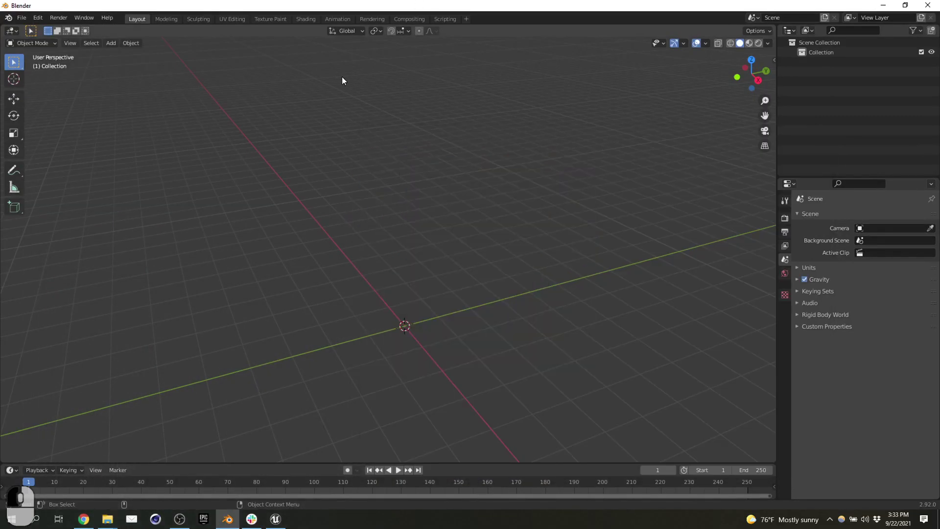
click(21, 17)
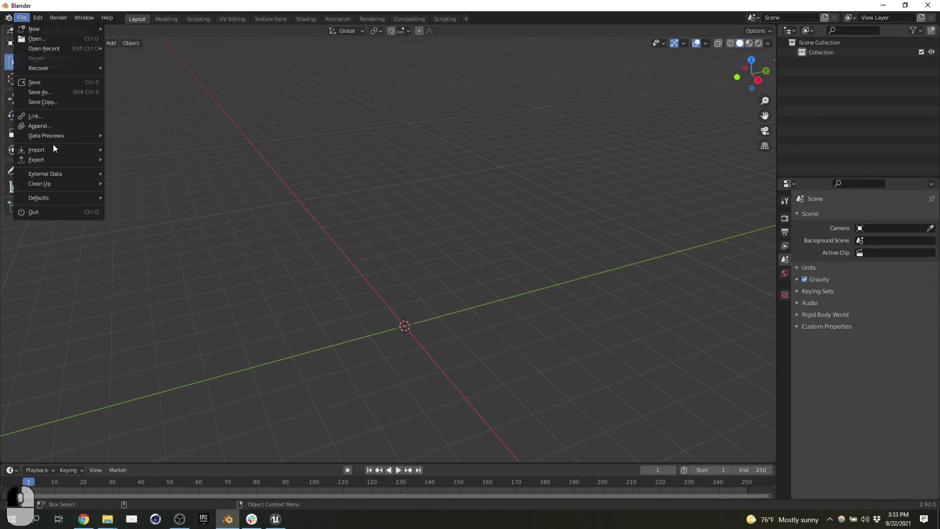
mouse_move(55, 148)
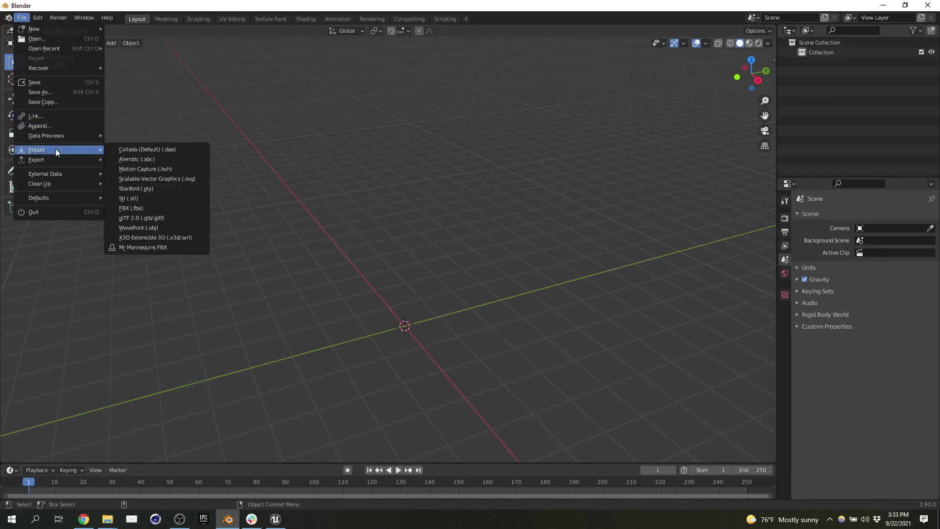
click(151, 208)
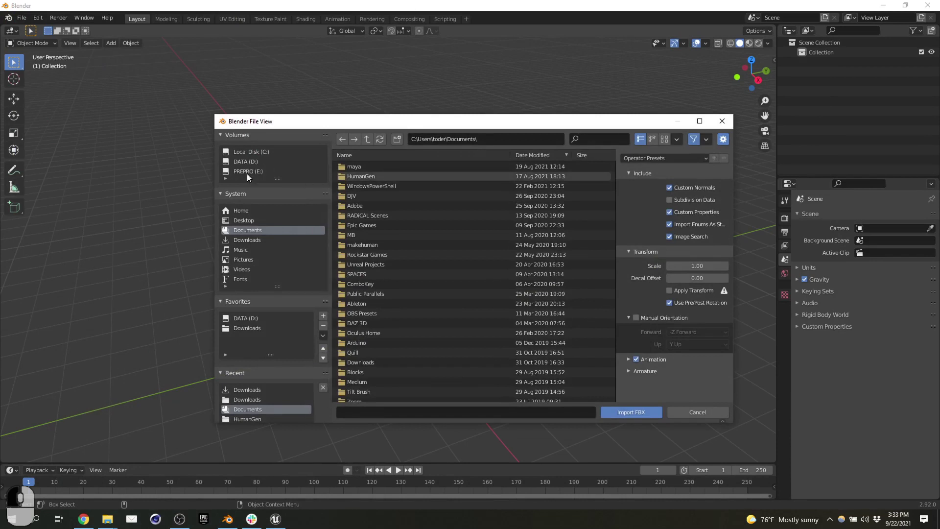
click(241, 329)
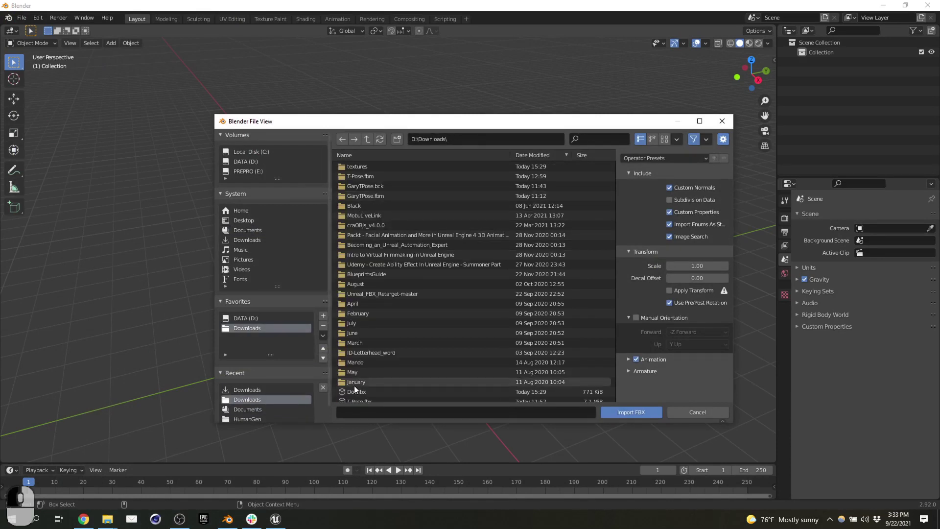
scroll(369, 370, down, 5)
click(374, 320)
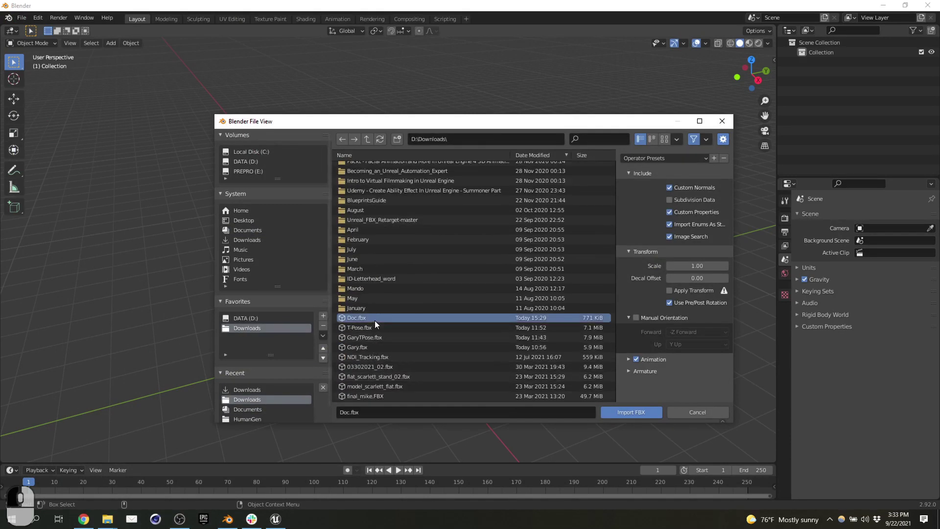
click(631, 412)
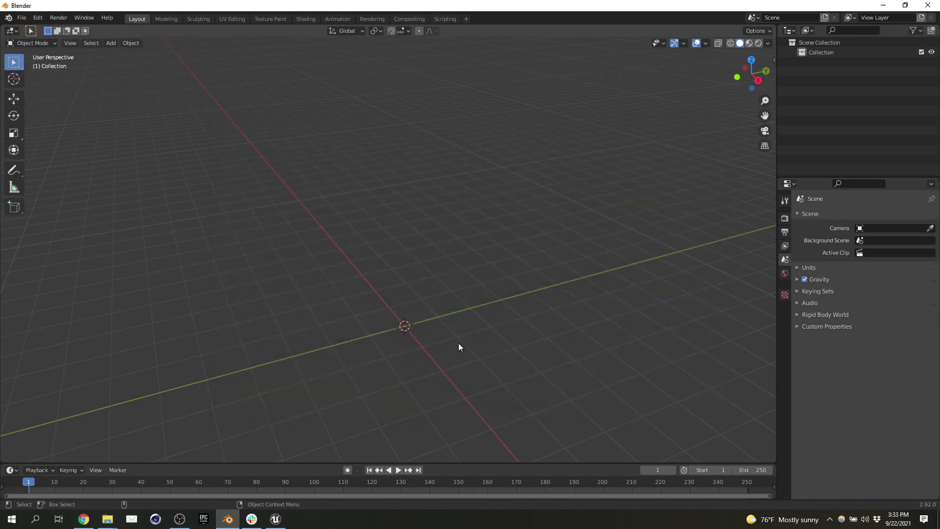
- Switch to Material Preview shading and frame the textured T-posed Doc figure from the front
alt+drag(472, 331, 481, 164)
alt+drag(468, 205, 434, 317)
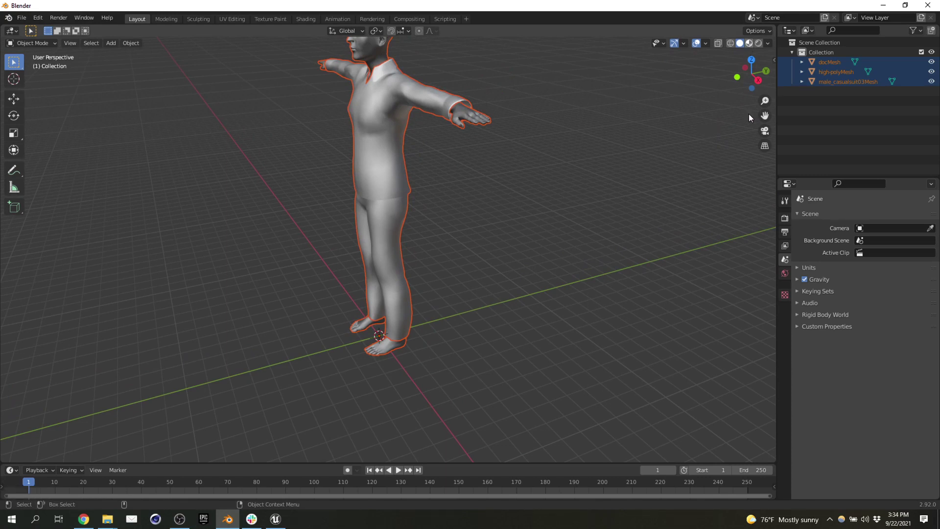
click(750, 42)
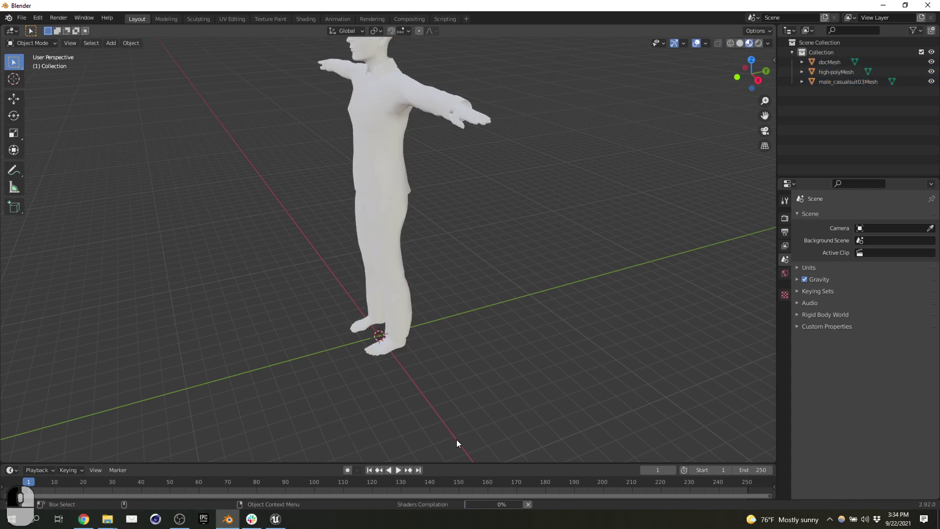
key(alt)
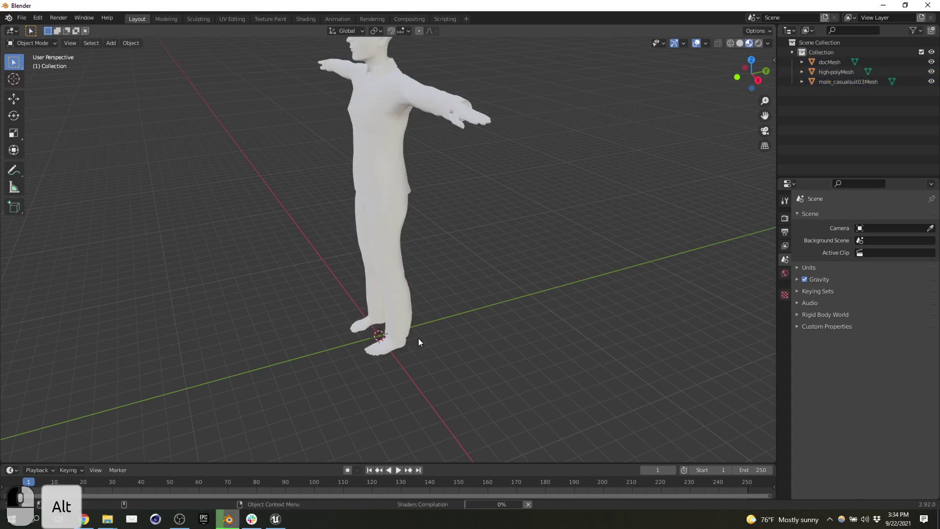
alt+middle_drag(413, 351, 391, 387)
alt+middle_drag(464, 219, 429, 222)
scroll(426, 221, down, 3)
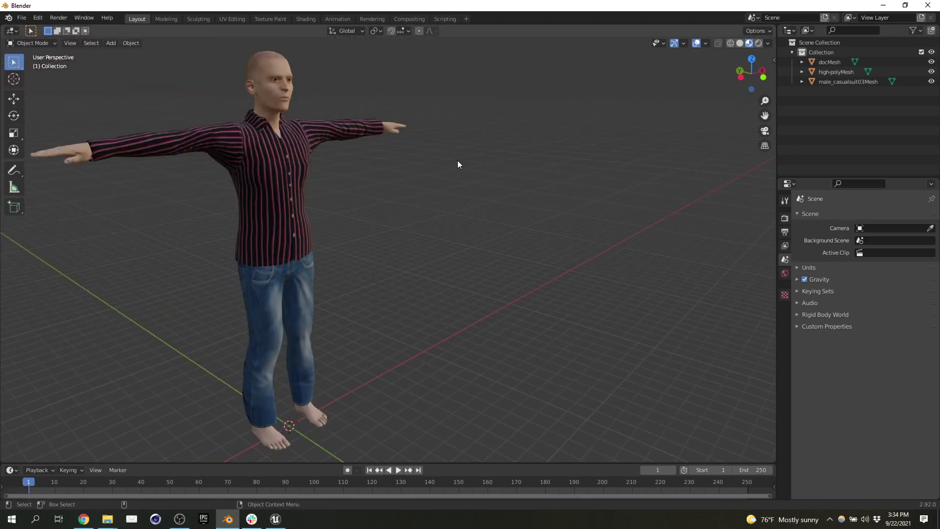
alt+middle_drag(520, 318, 355, 311)
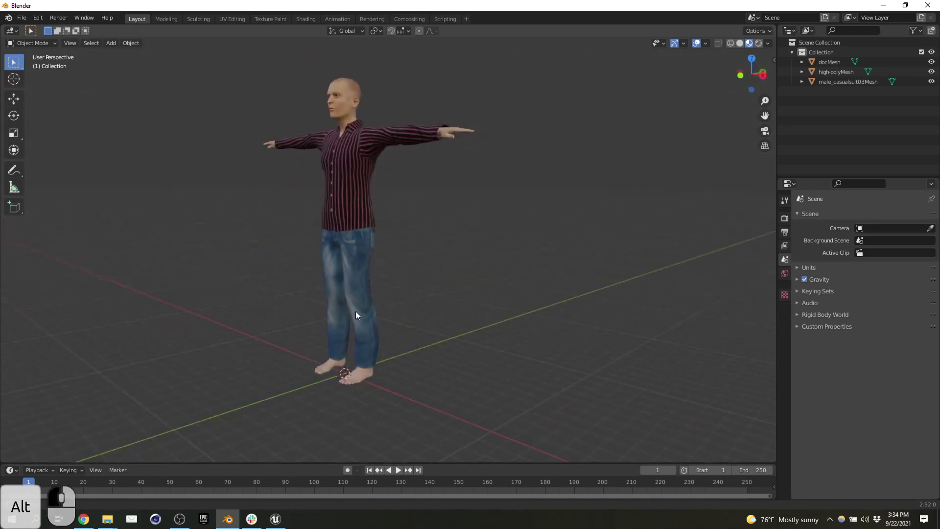
- Start an FBX export and set Path Mode to Copy so textures are included
click(20, 20)
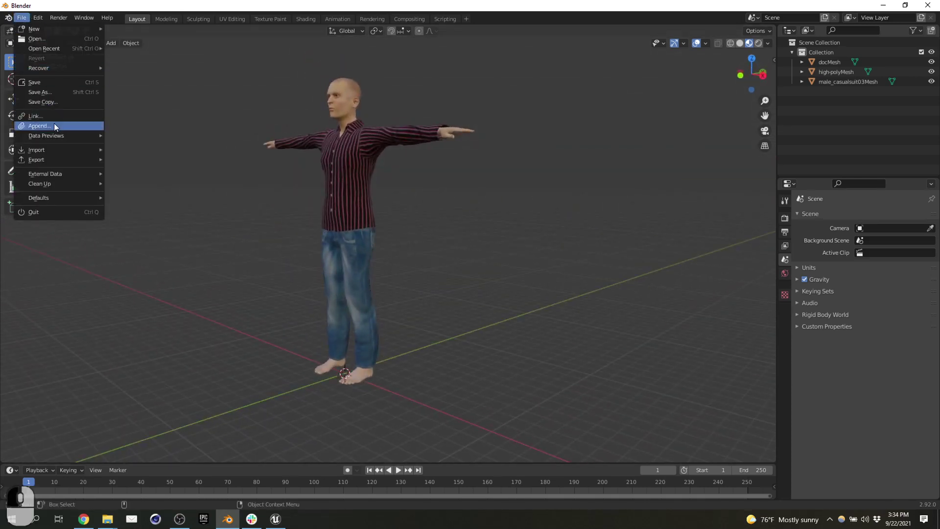
mouse_move(60, 155)
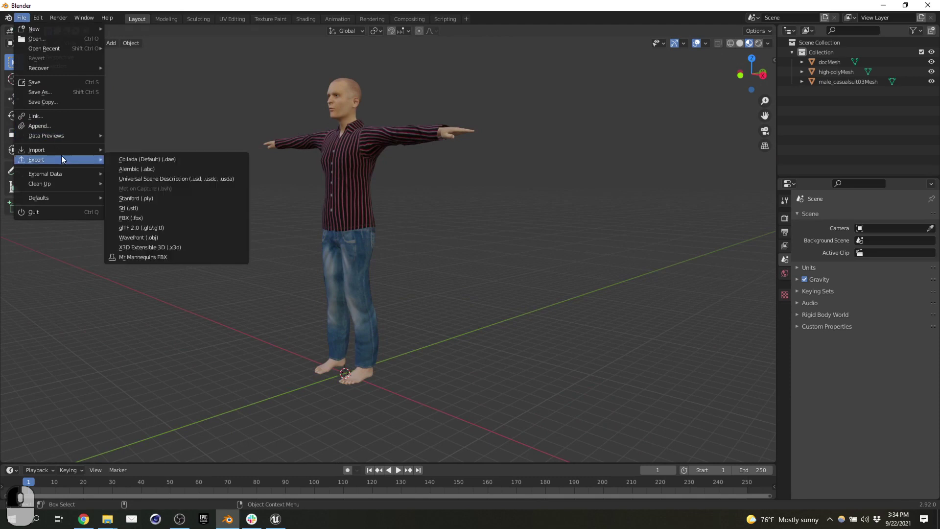
click(153, 216)
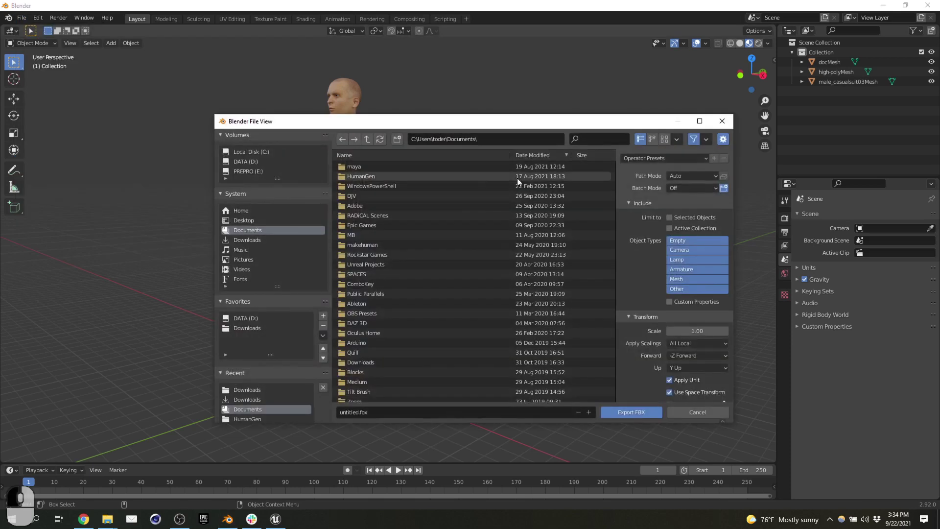
click(712, 174)
click(686, 240)
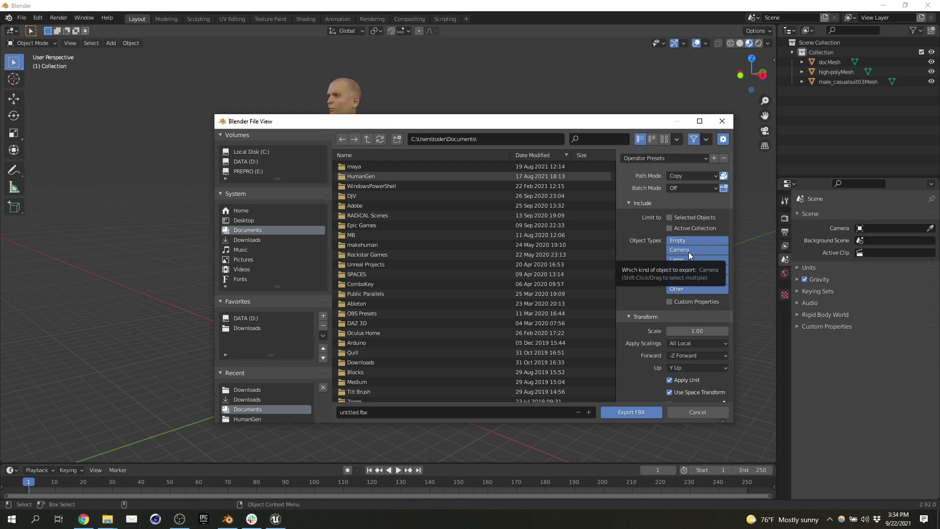
click(688, 177)
click(673, 177)
click(701, 176)
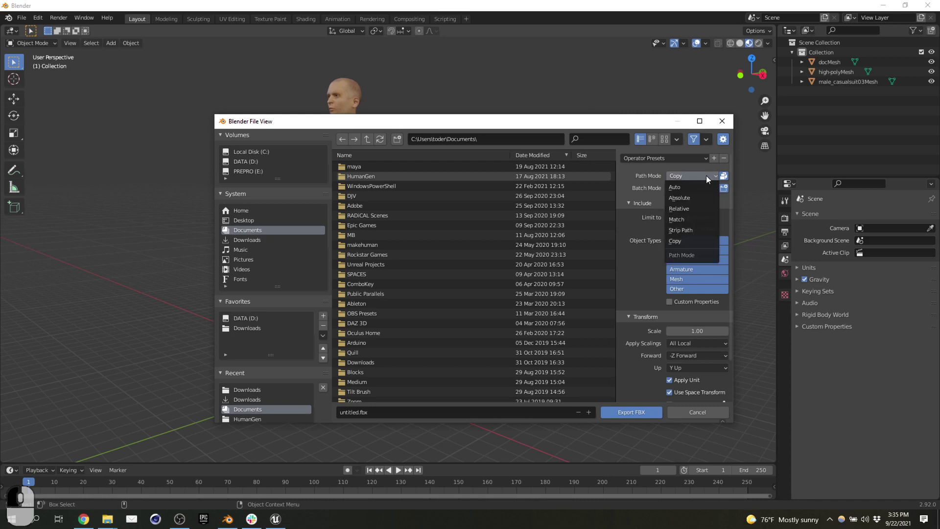
click(698, 242)
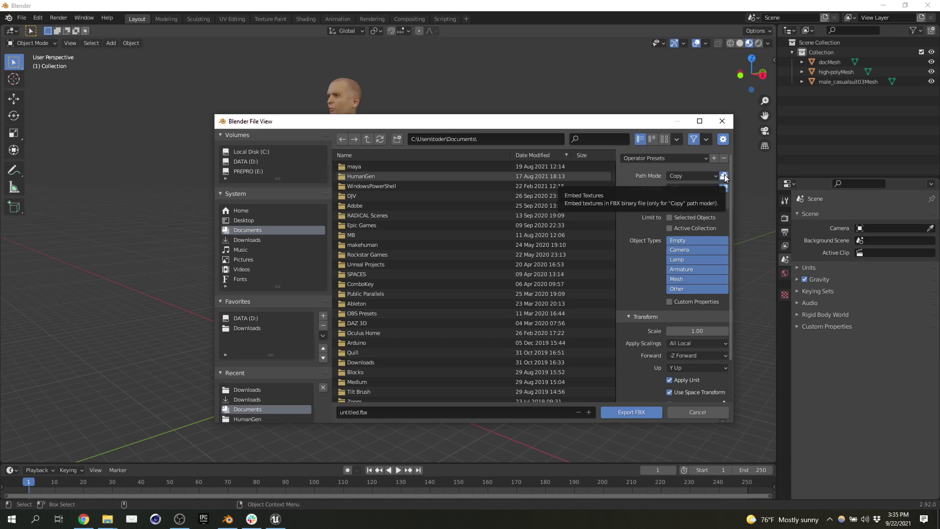
scroll(636, 303, down, 2)
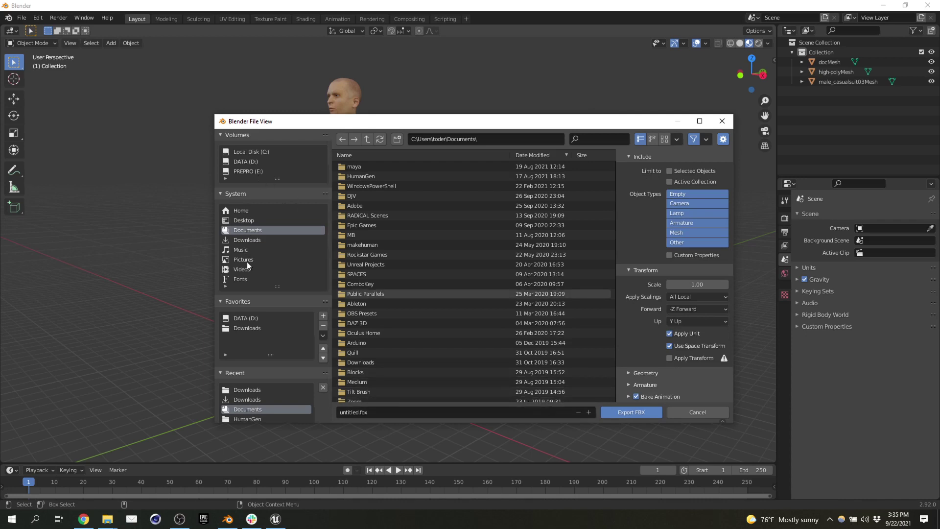
- Export the file as Doc4.fbx into D:\Downloads
click(250, 317)
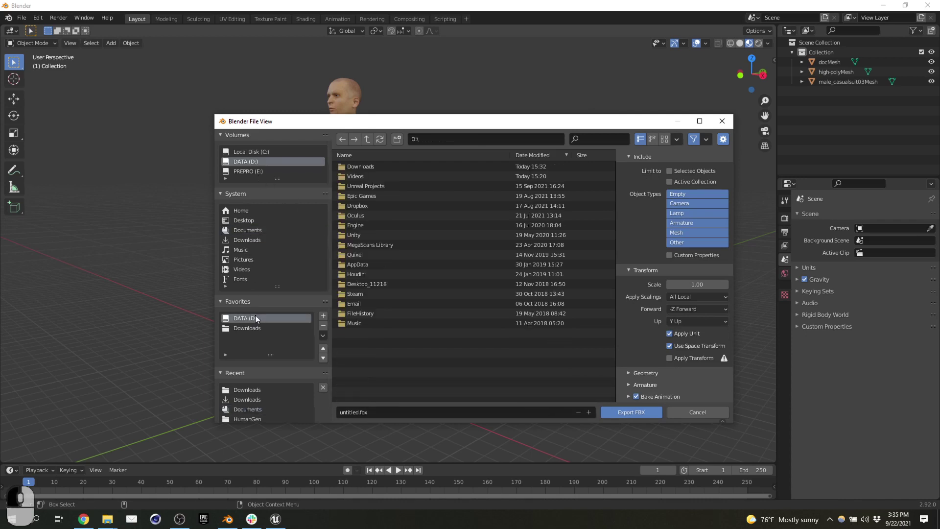
click(382, 412)
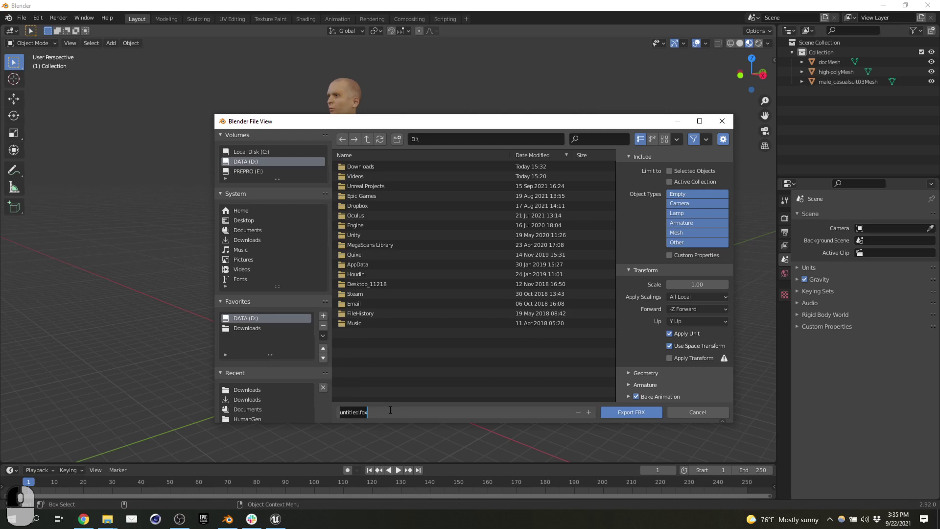
key(shift)
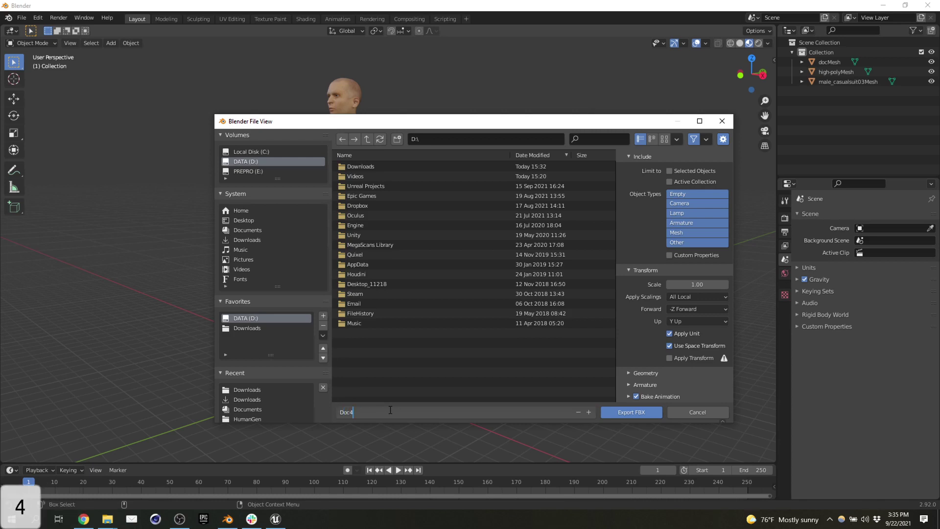
text(Doc4)
click(252, 328)
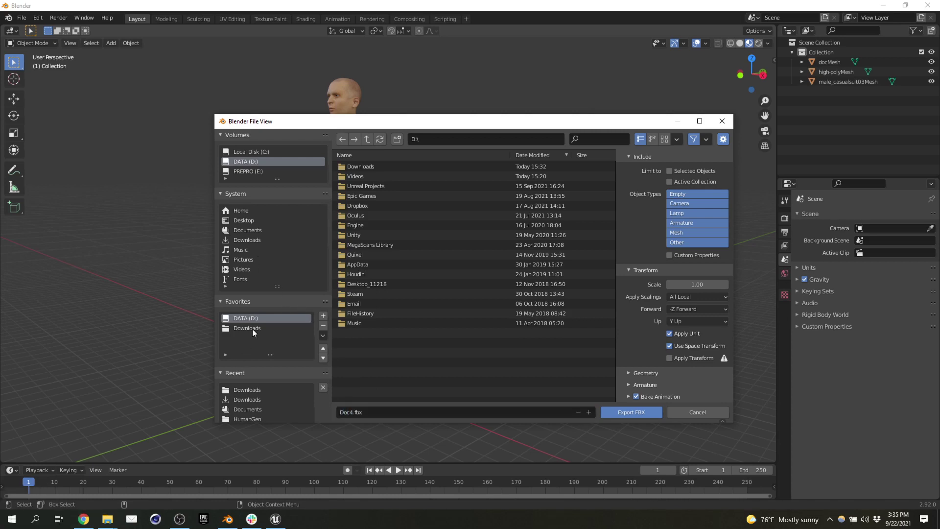
click(252, 328)
click(644, 413)
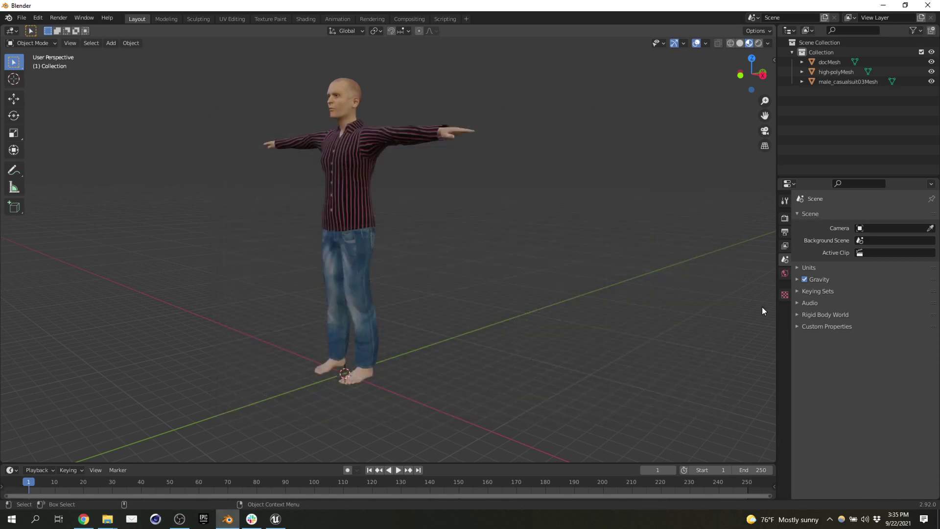
- Close the old Auto-Rigger in Mixamo and pick Doc4.fbx from Downloads for a new upload
click(893, 6)
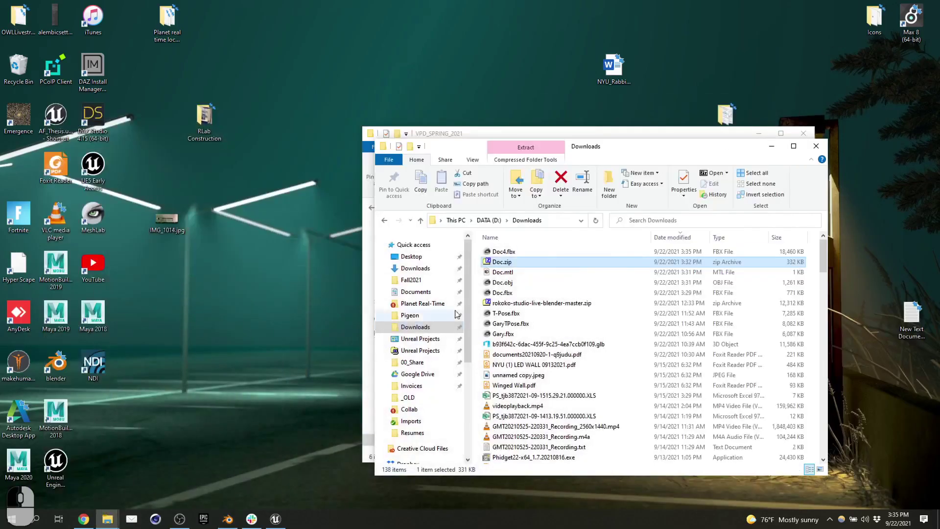
click(84, 519)
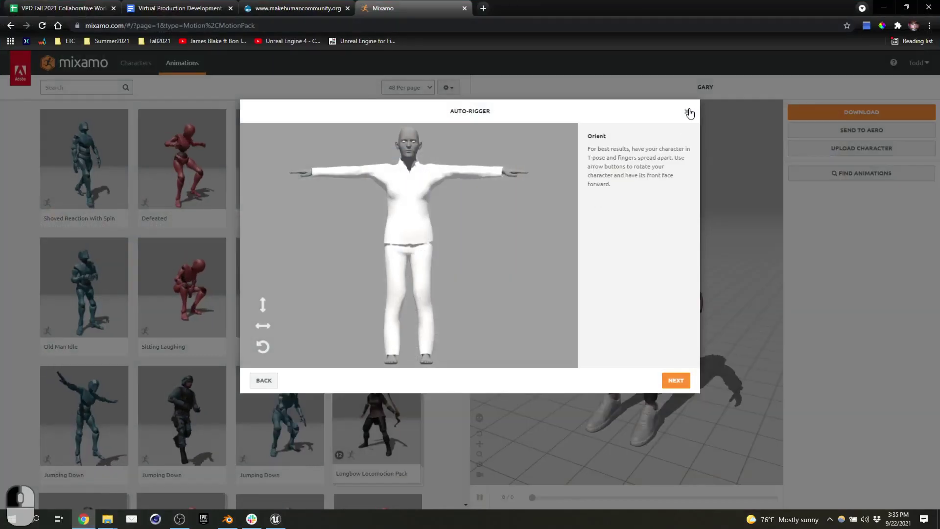
click(687, 111)
click(832, 148)
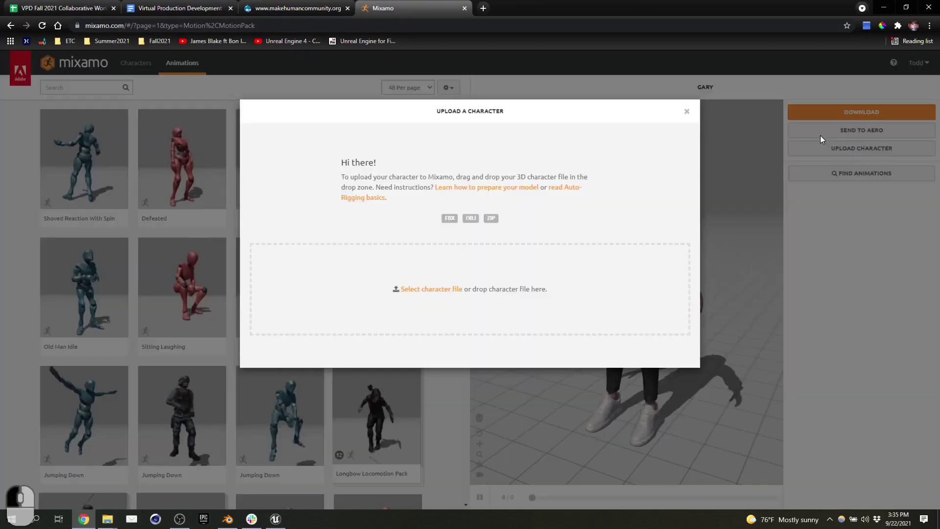
click(439, 288)
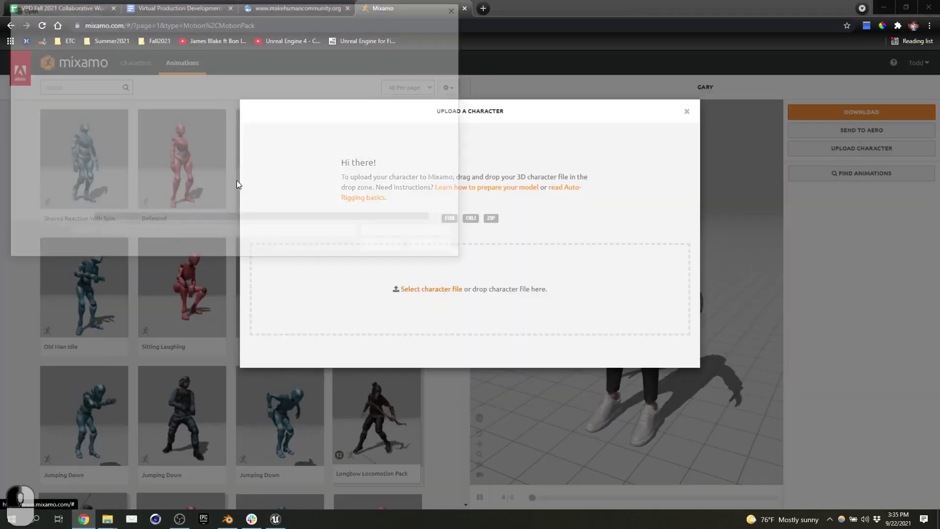
click(122, 71)
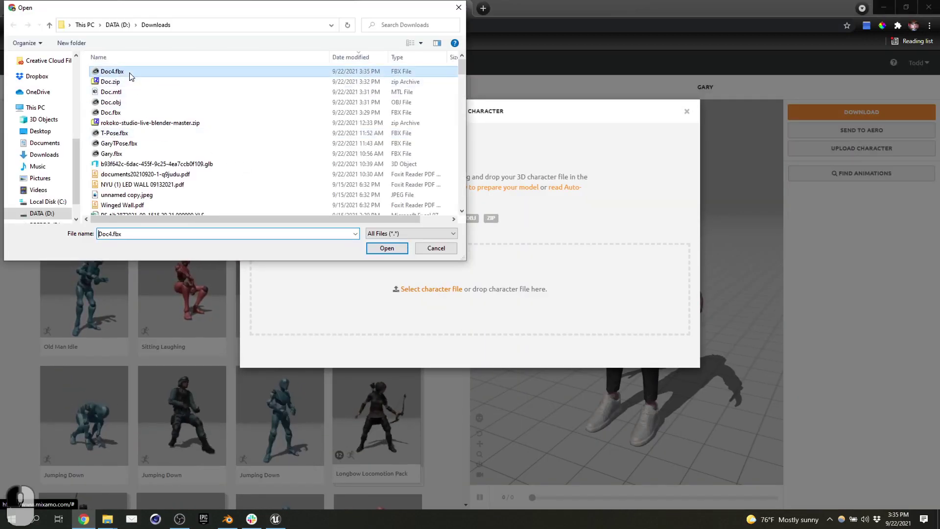
click(387, 248)
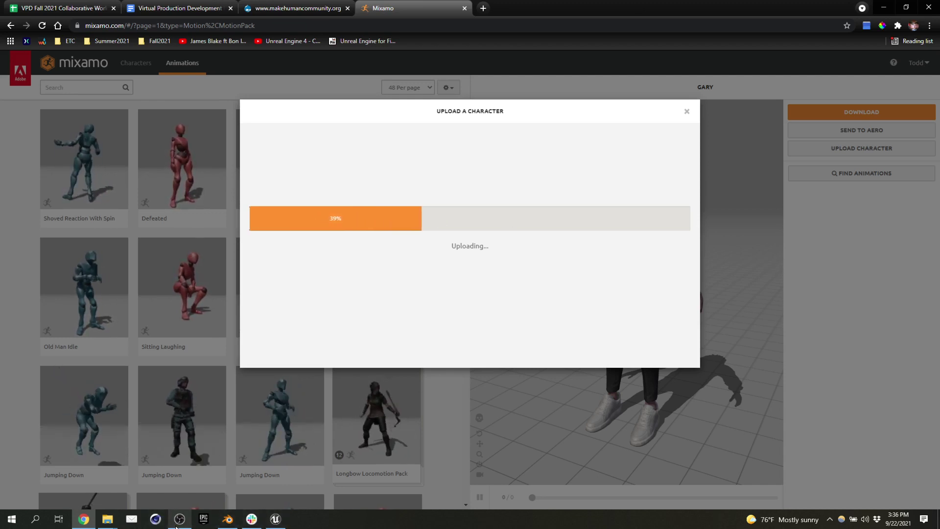
mouse_move(178, 524)
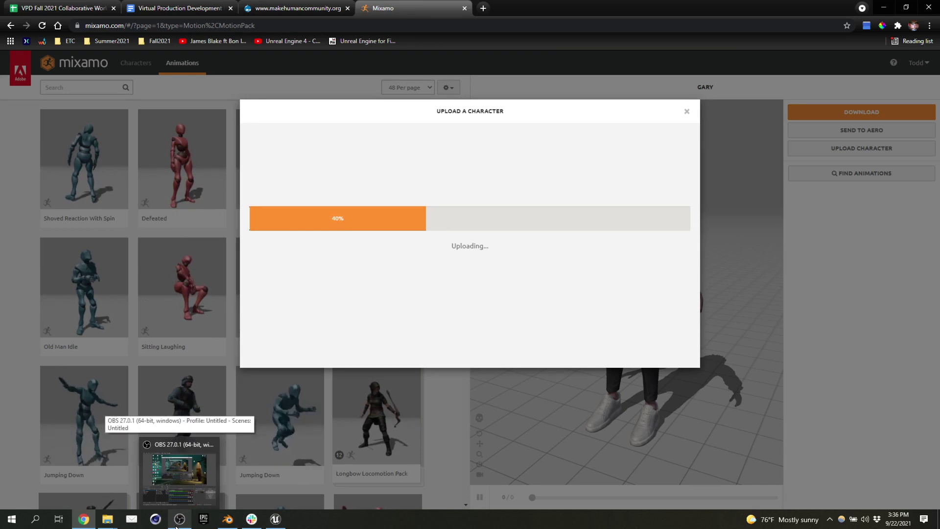
mouse_move(283, 524)
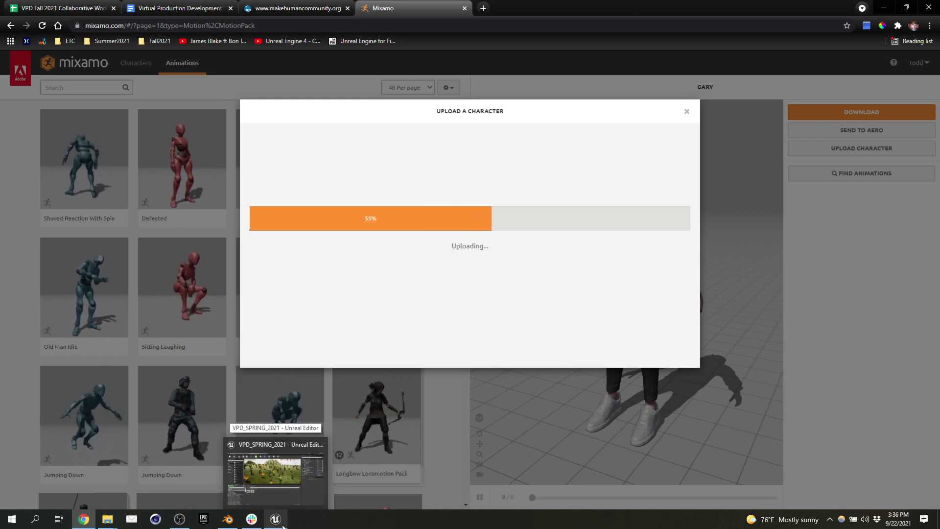
- Create a SkeletalMeshes folder inside Assets in the Content Browser
click(283, 525)
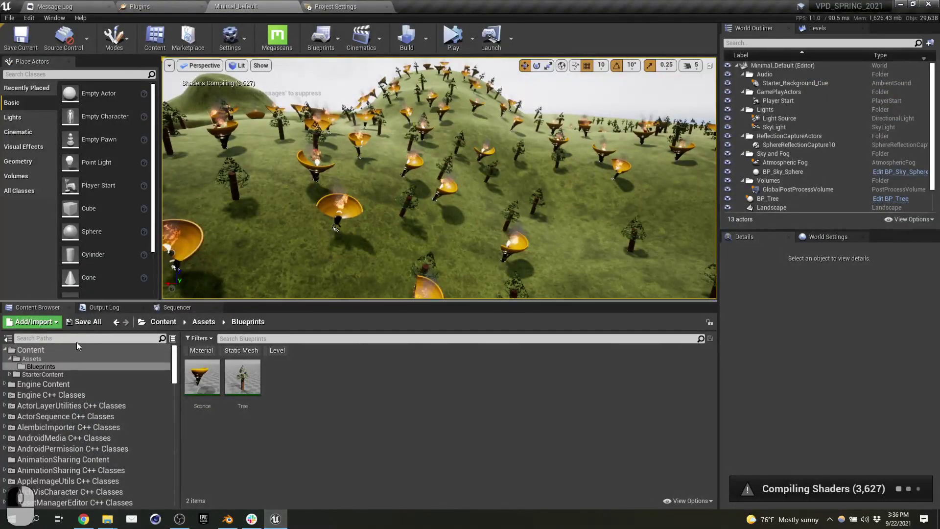
click(48, 357)
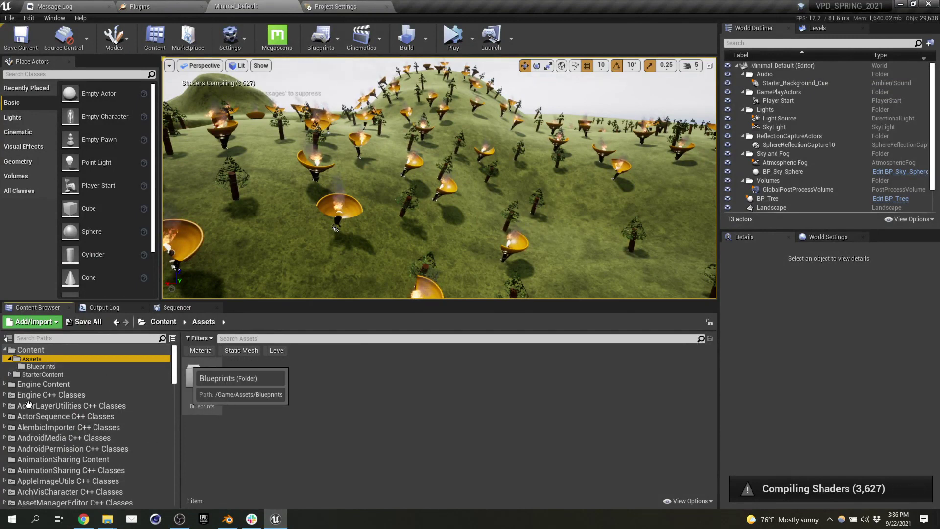
click(341, 387)
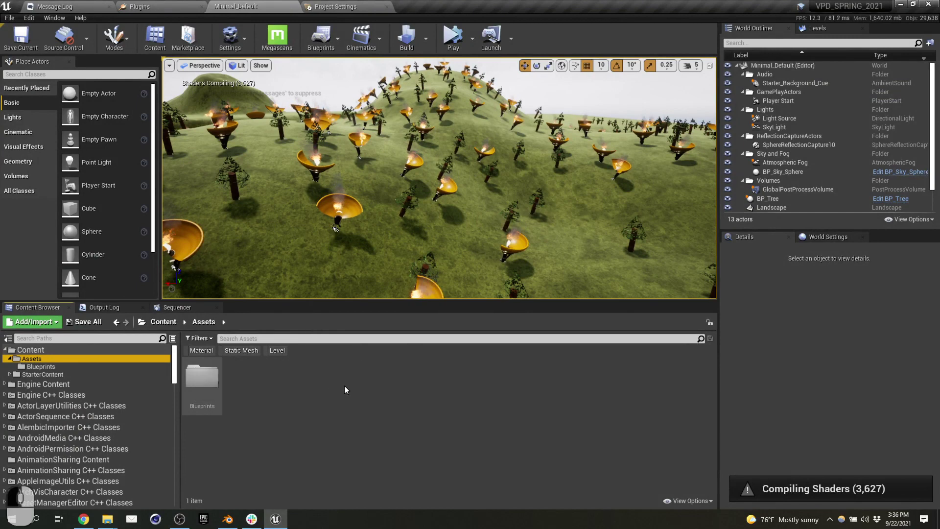
right_click(248, 383)
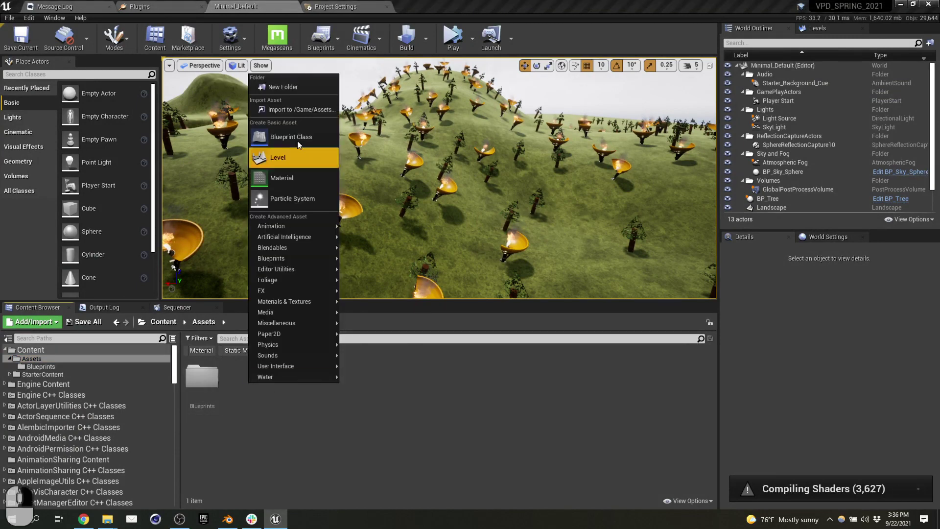
click(287, 92)
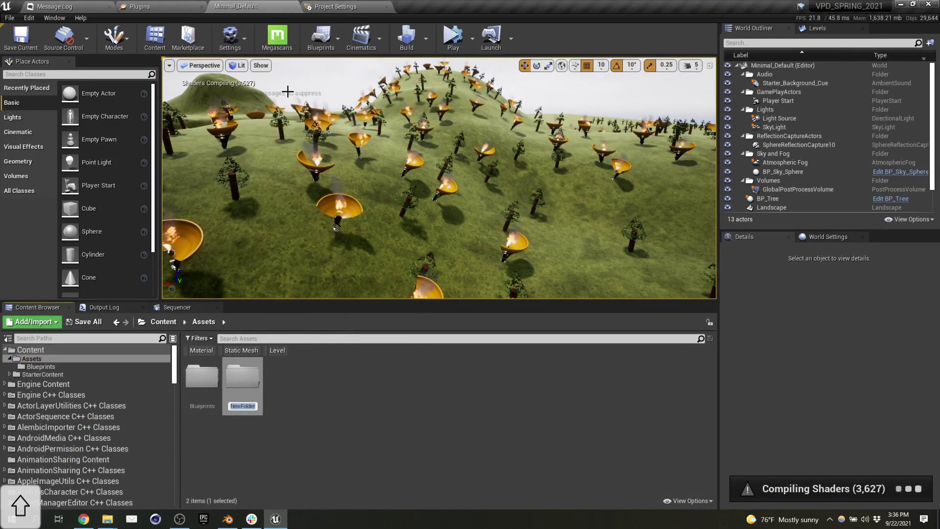
text(SkeletalMeshes)
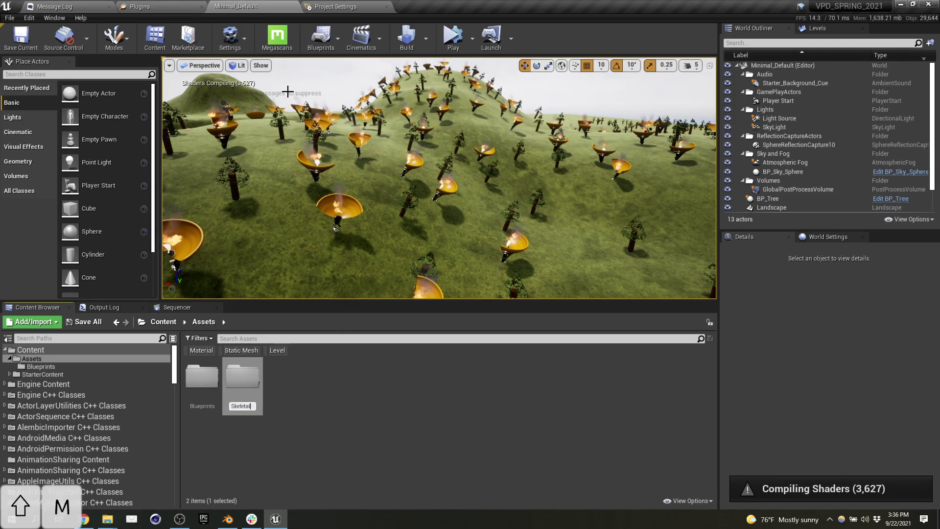
key(Return)
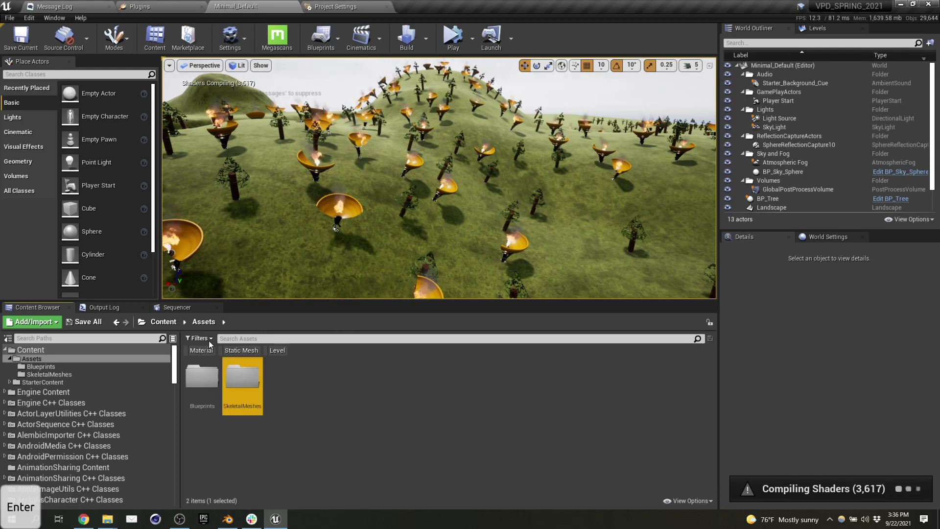
- Create a Doc folder inside SkeletalMeshes and return to the Mixamo upload in Chrome
double_click(241, 386)
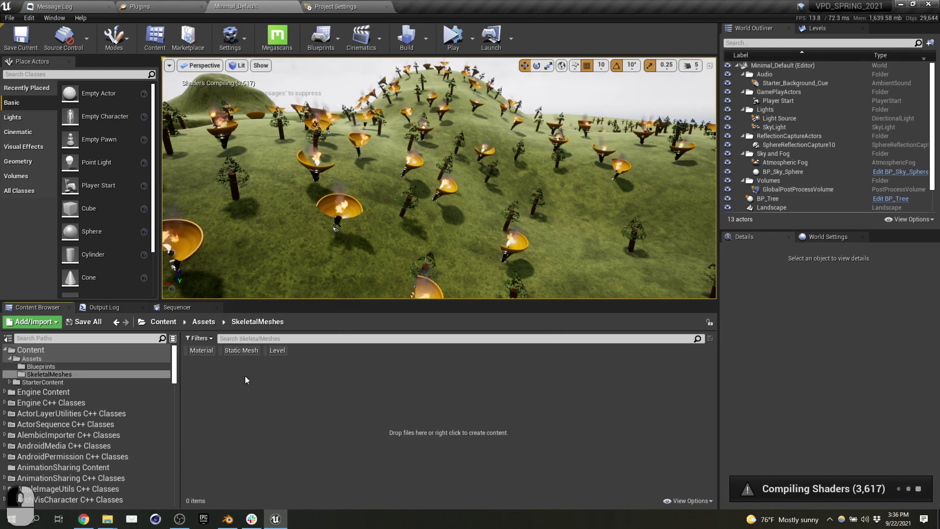
right_click(244, 375)
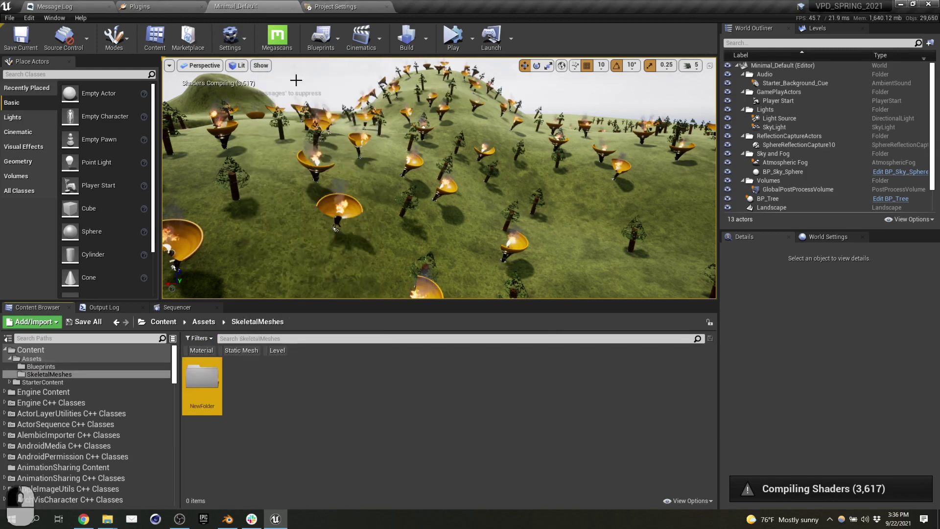
text(Doc)
key(Return)
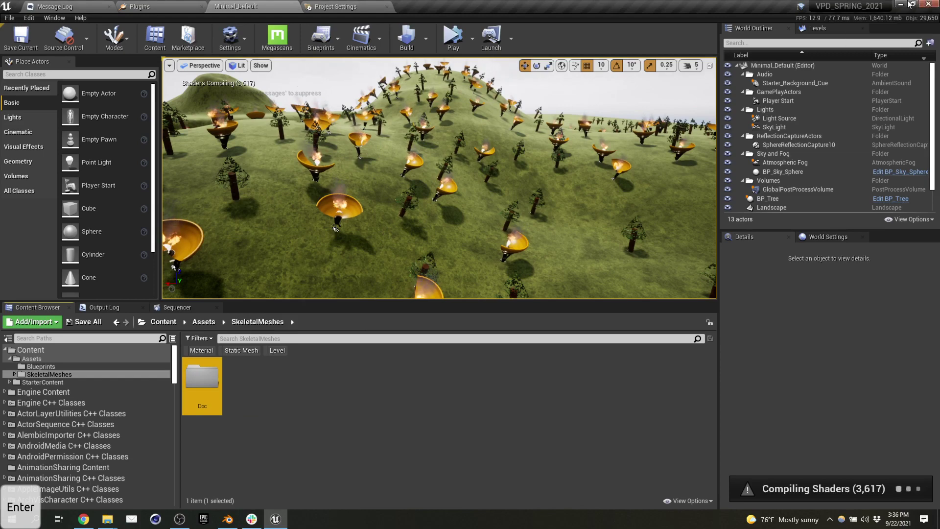
click(900, 4)
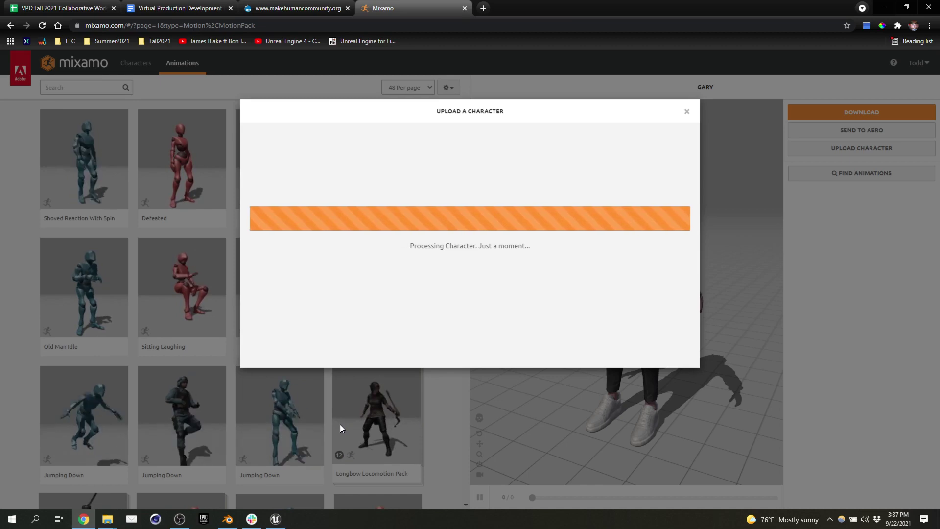
- Wait for Mixamo to finish processing Doc4.fbx, briefly showing the desktop and returning
key(super+d)
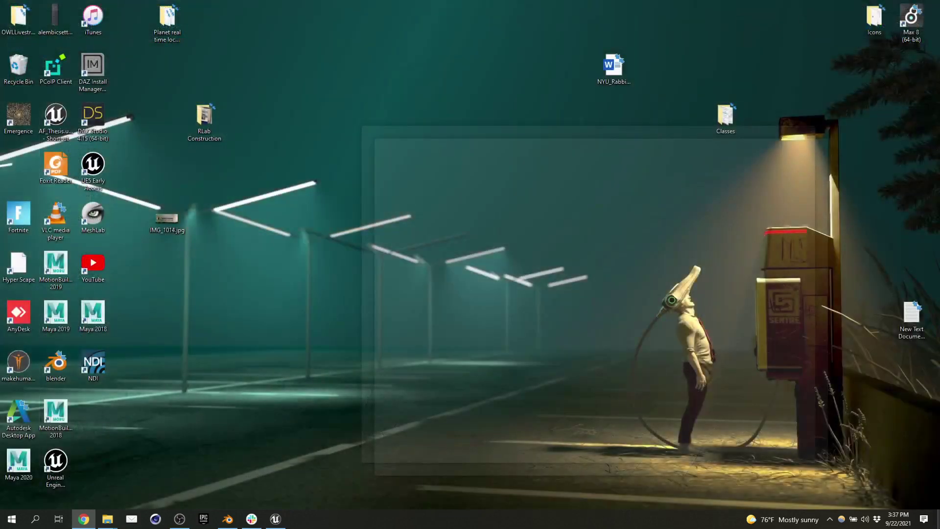
key(super+d)
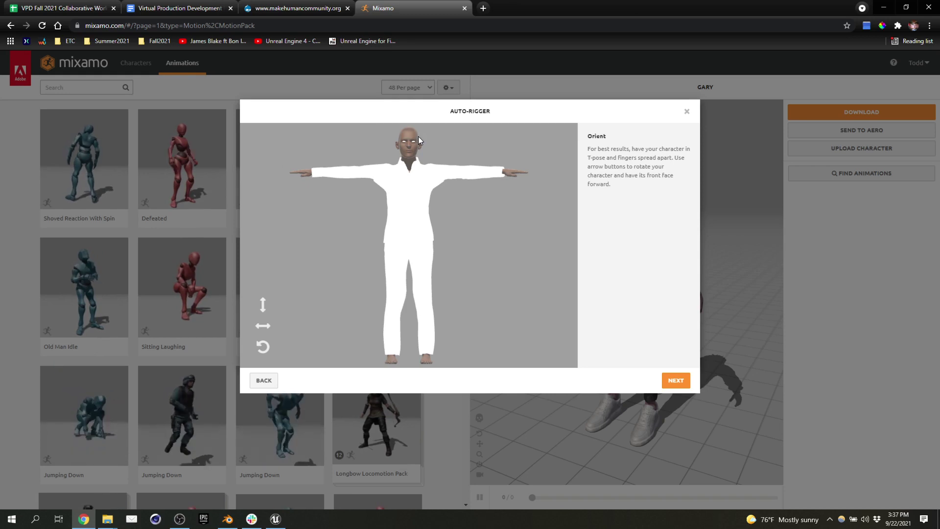
- Advance to marker placement and drag the chin, wrist, knee, groin and elbow markers onto Doc
click(683, 381)
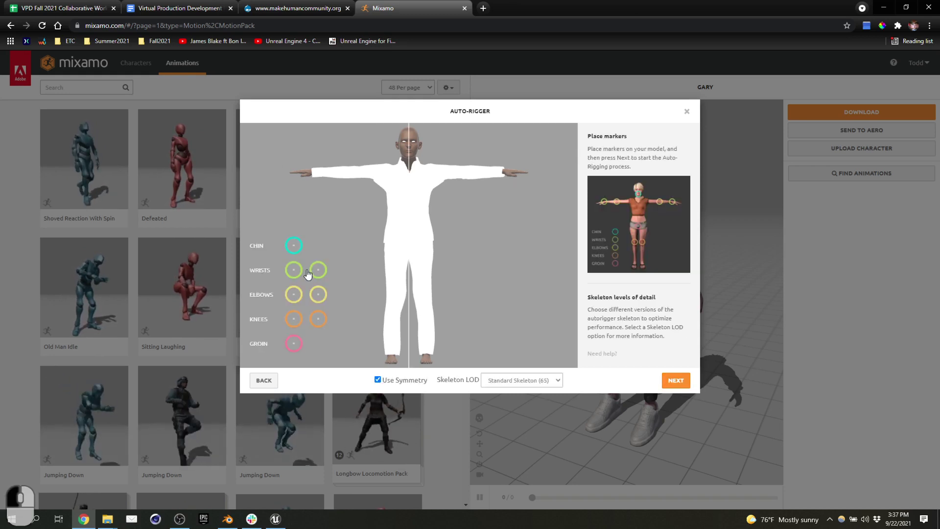
mouse_move(293, 246)
mouse_down()
mouse_move(393, 210)
mouse_move(418, 162)
mouse_move(410, 159)
mouse_up()
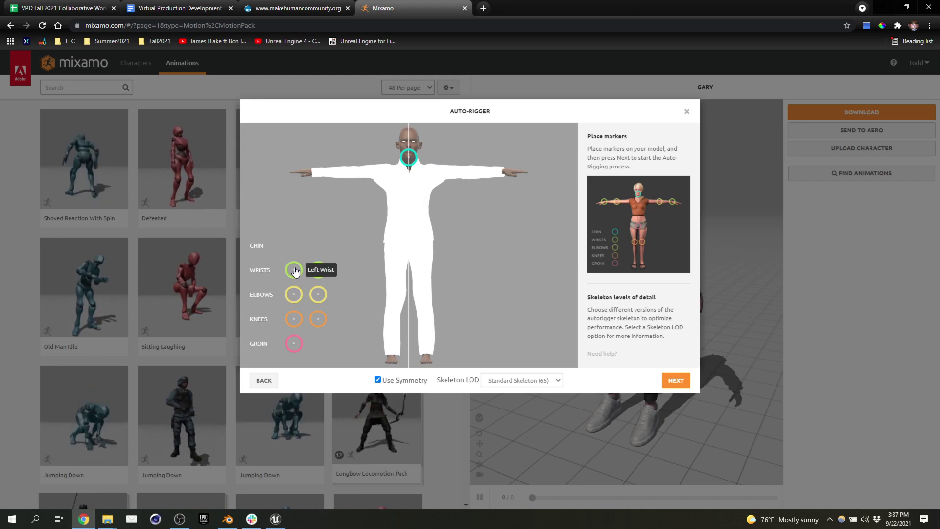
mouse_move(294, 270)
mouse_down()
mouse_move(319, 215)
mouse_move(314, 171)
mouse_up()
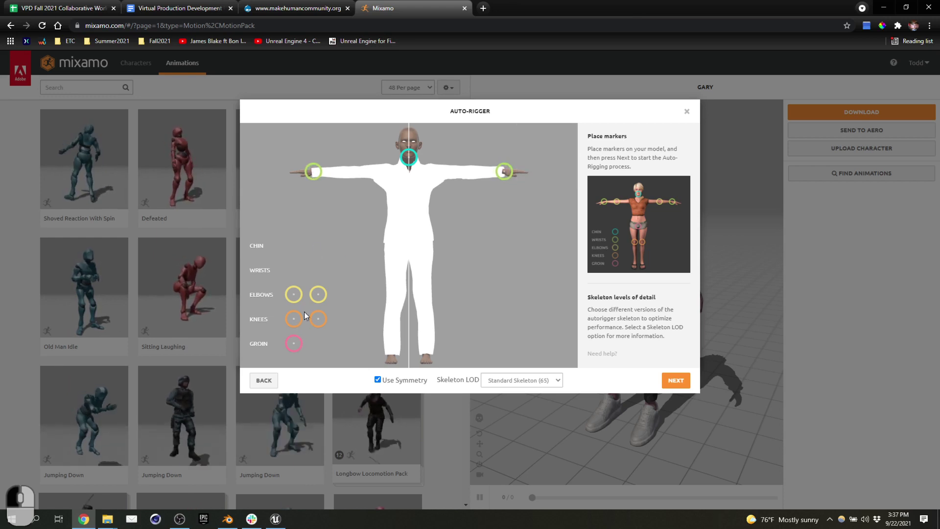
drag(318, 319, 396, 296)
mouse_move(294, 344)
mouse_down()
mouse_move(363, 309)
mouse_move(409, 247)
mouse_up()
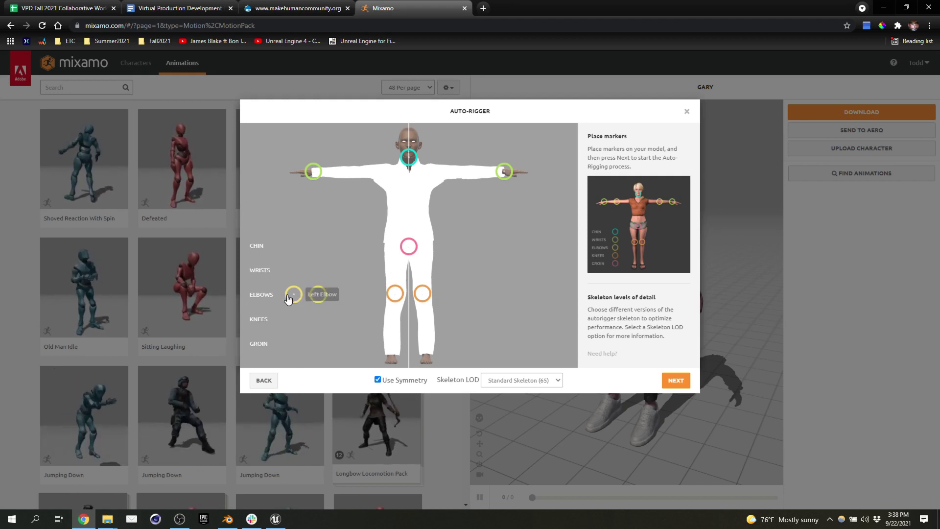
mouse_move(295, 295)
mouse_down()
mouse_move(332, 191)
mouse_move(353, 172)
mouse_up()
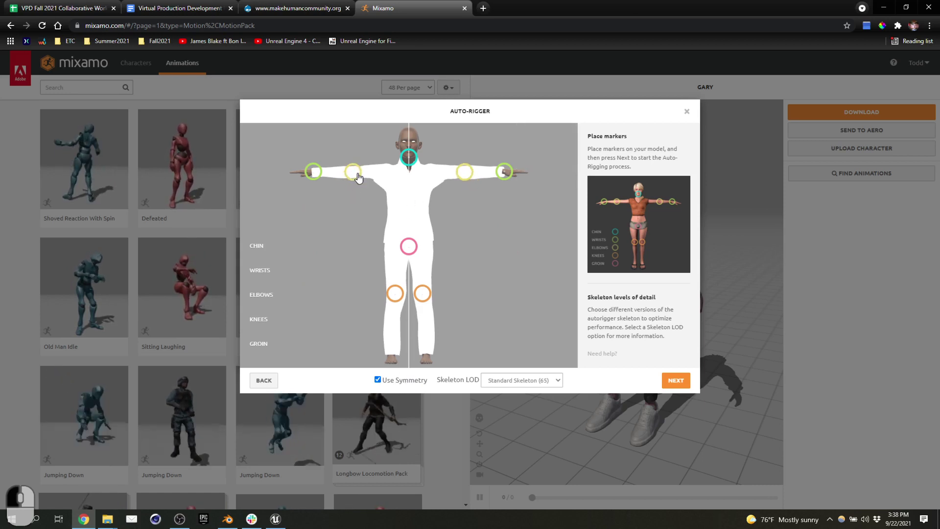
mouse_move(354, 172)
mouse_down()
mouse_move(376, 178)
mouse_move(353, 175)
mouse_up()
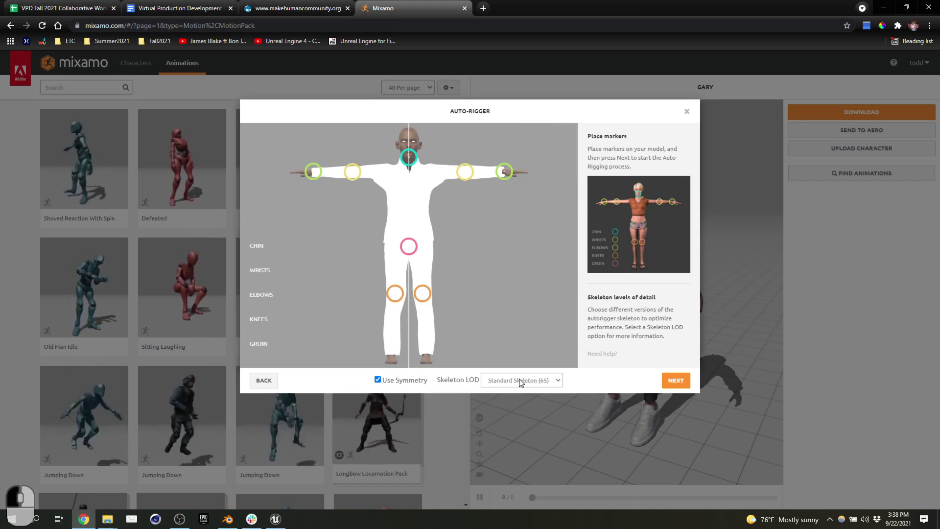
- Run the Auto-Rigger with the placed markers and wait for the walking preview at Review
click(684, 383)
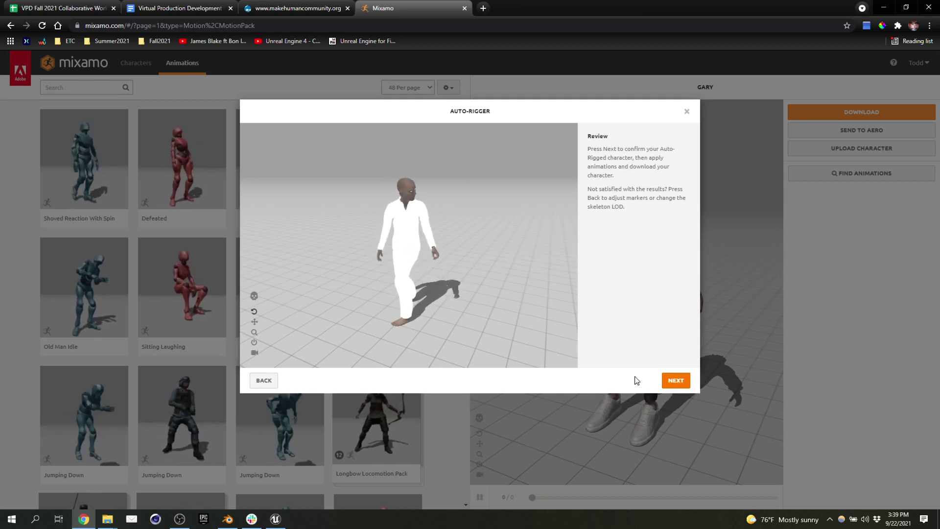
- Finish auto-rigging DOC4 and download the rigged character as an FBX in T-pose
click(678, 380)
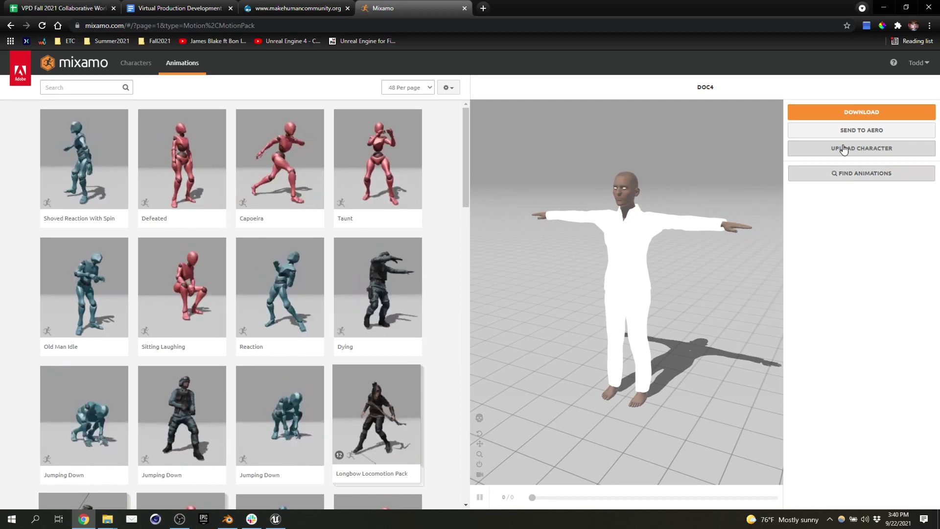
click(840, 112)
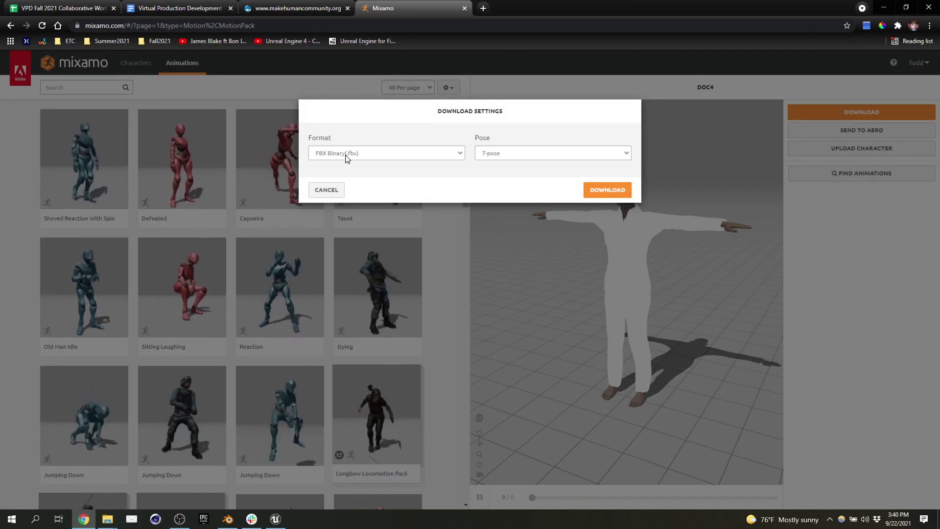
click(605, 189)
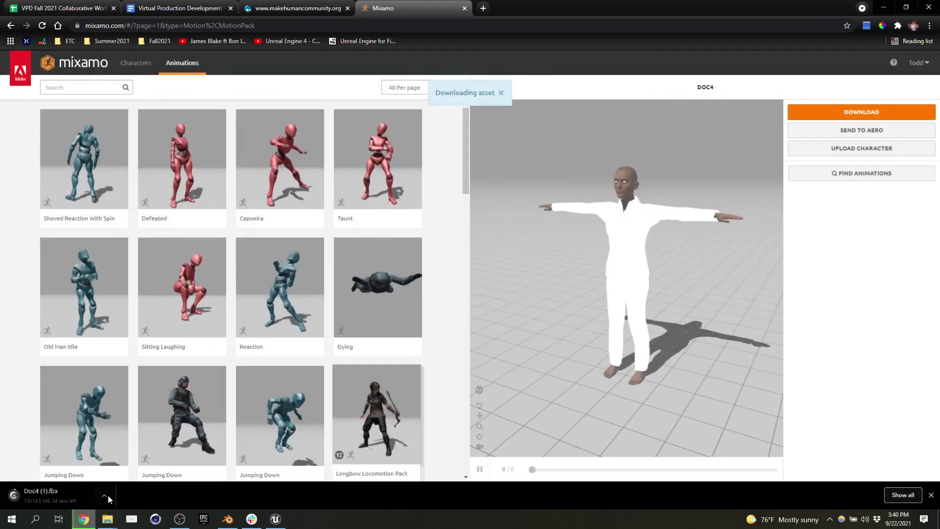
click(100, 495)
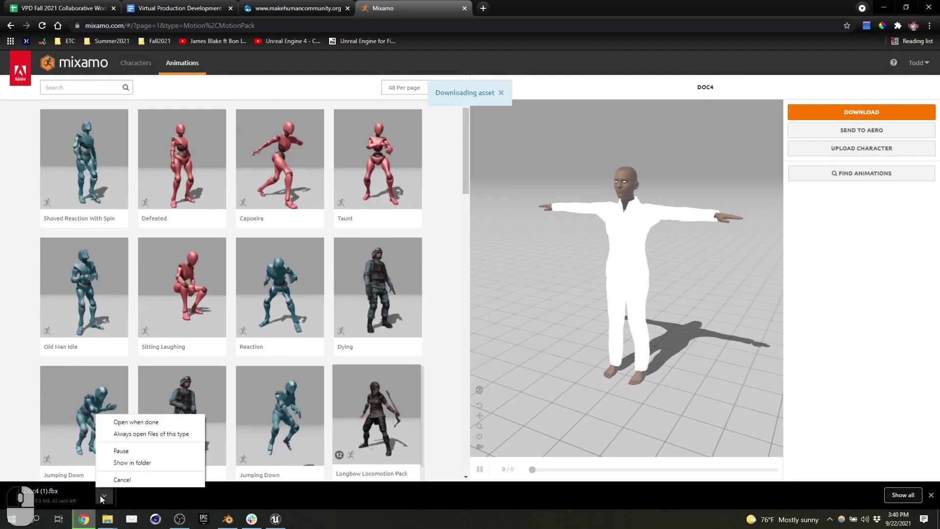
click(240, 490)
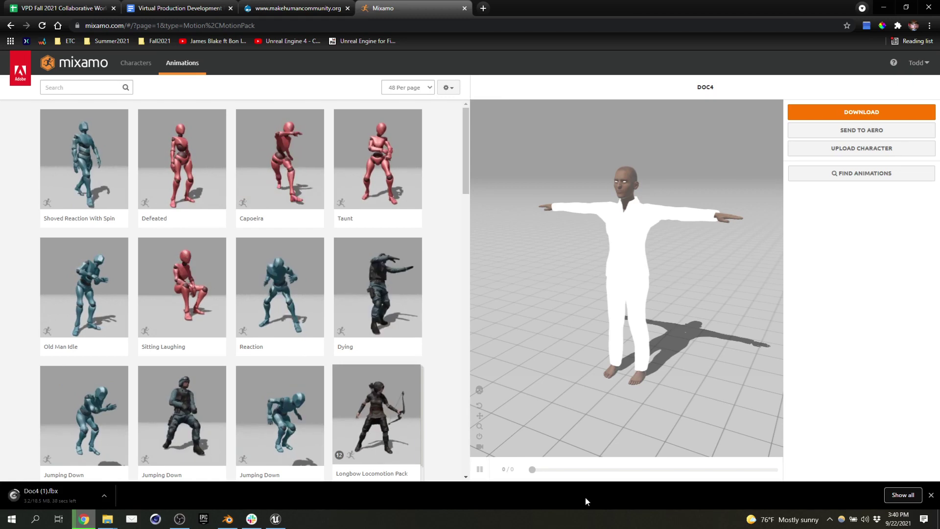
- Dismiss the Wi-Fi network list opened from the hidden tray icons
click(830, 521)
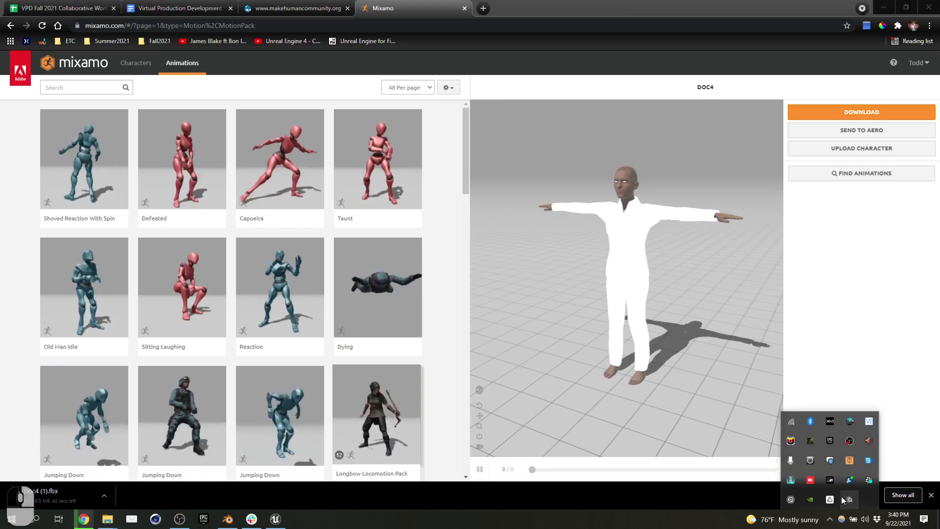
click(793, 438)
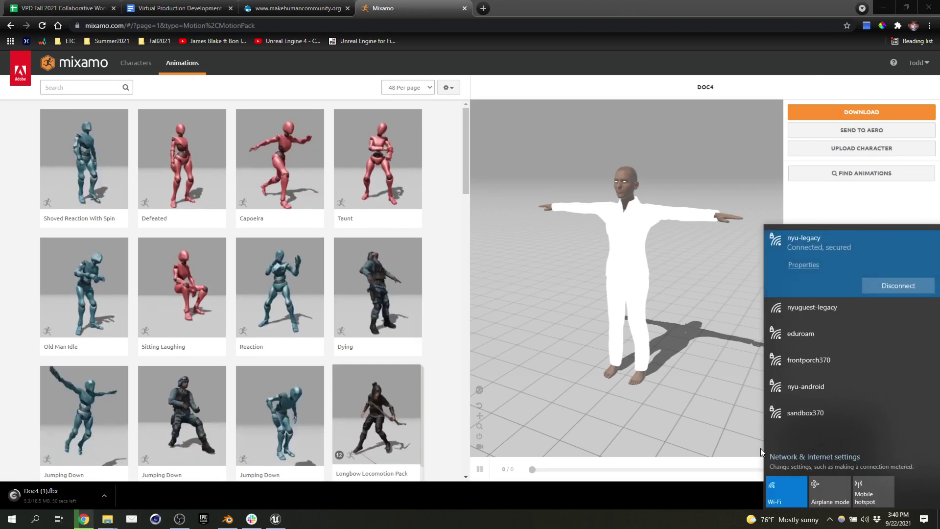
click(594, 511)
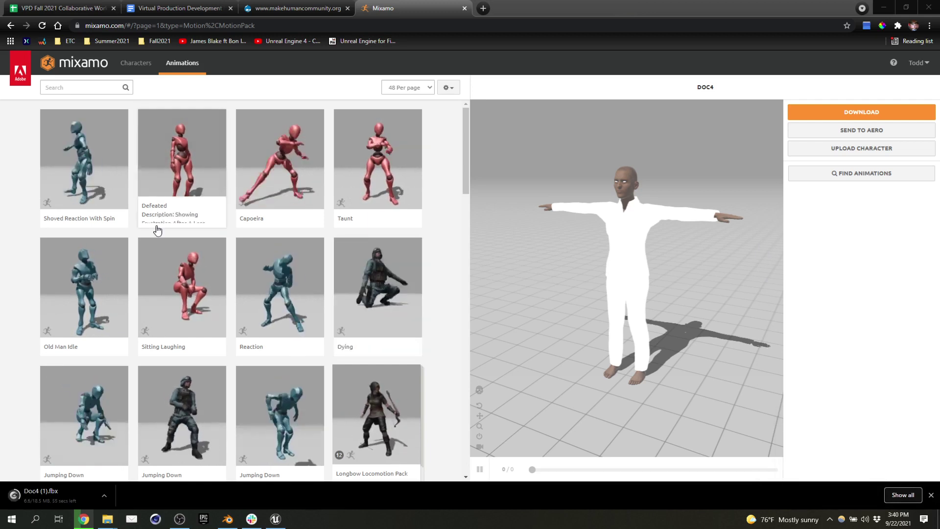
- Search the Mixamo animation library for 'flip' animations
click(107, 87)
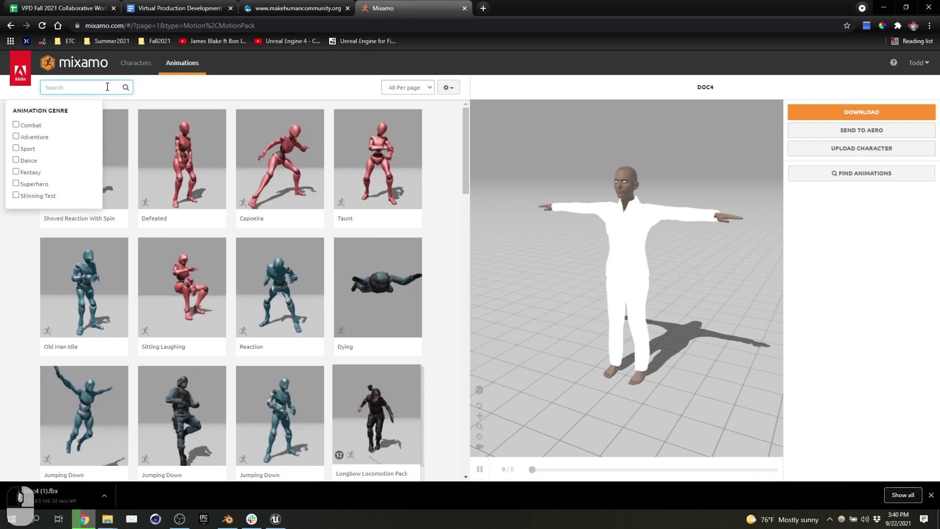
click(182, 87)
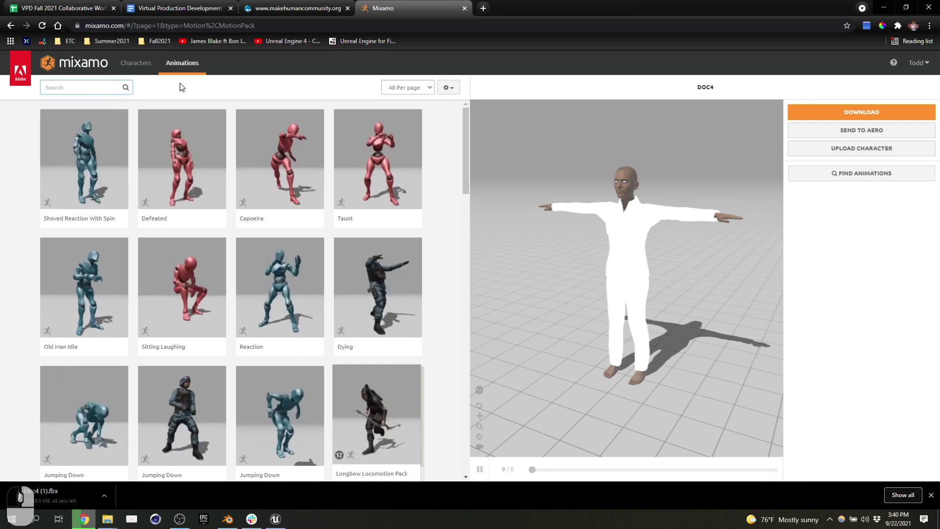
click(69, 86)
text(flip)
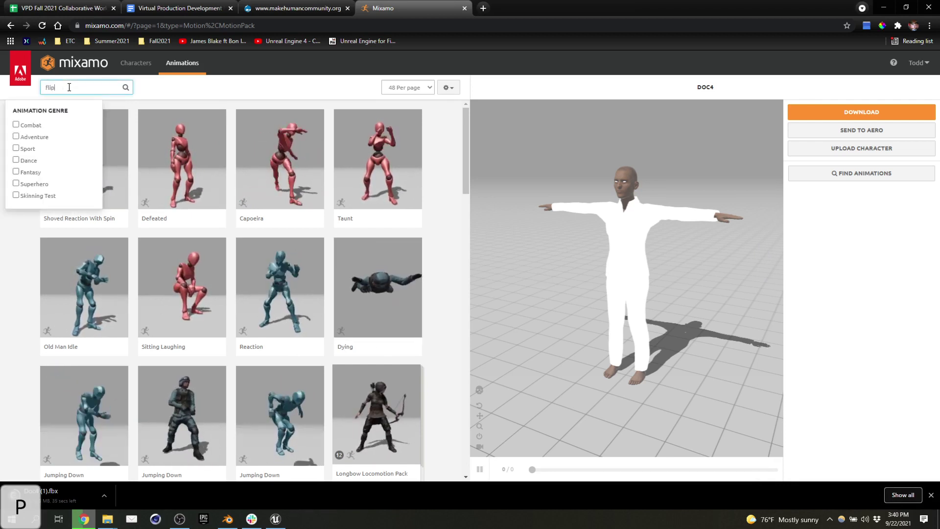
key(Return)
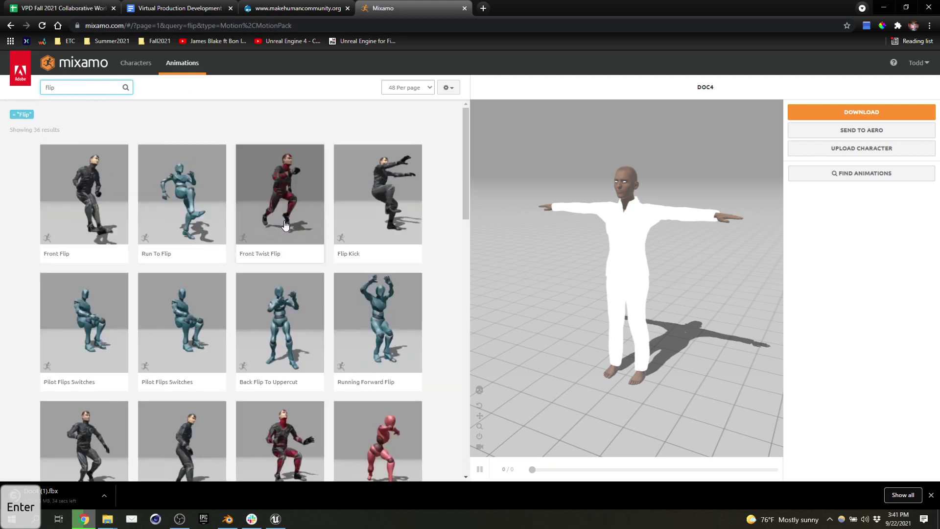
- Apply Run To Flip to DOC4 with Character Arm-Space set to 51
click(177, 197)
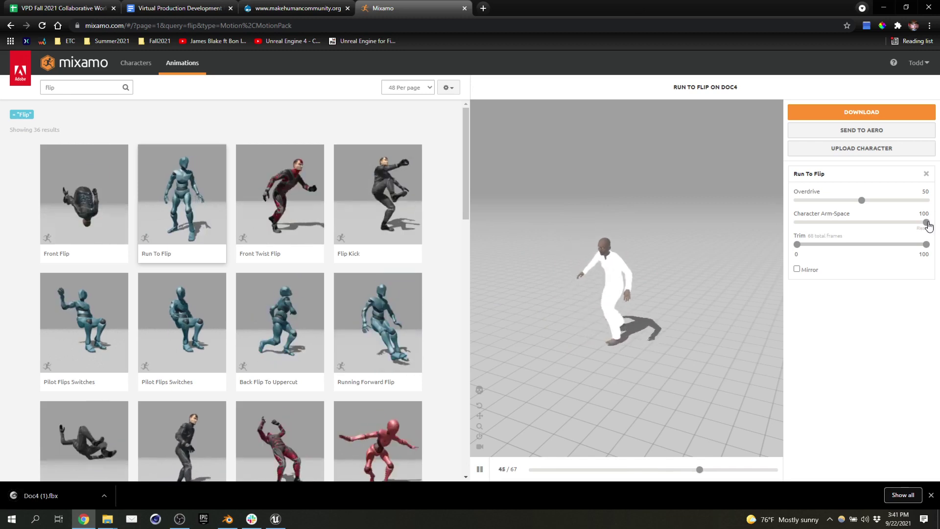
drag(866, 226, 768, 228)
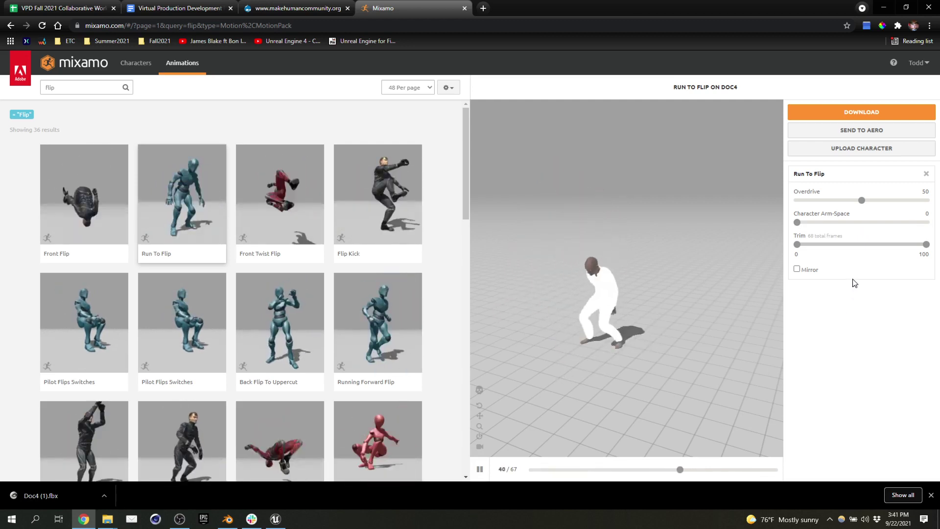
click(866, 223)
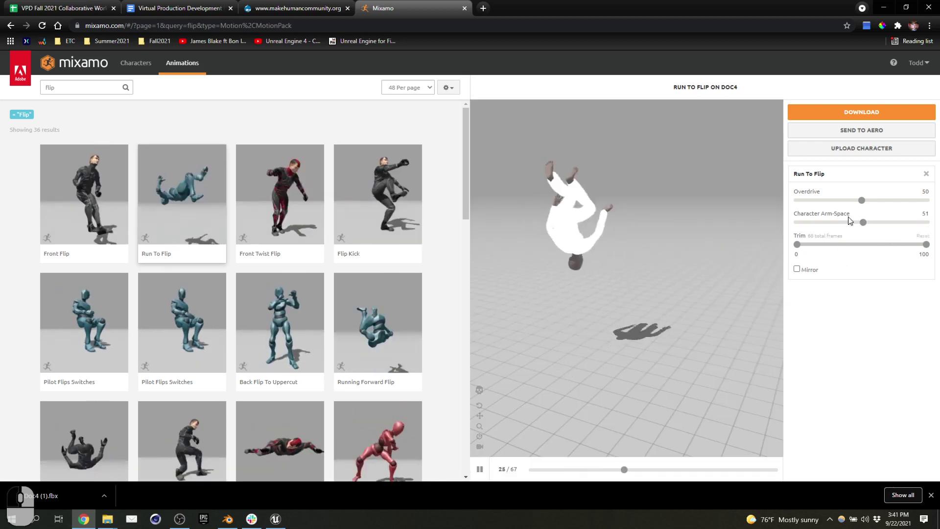
- Download Run To Flip as an FBX Binary file, Without Skin, at 30 fps
click(881, 112)
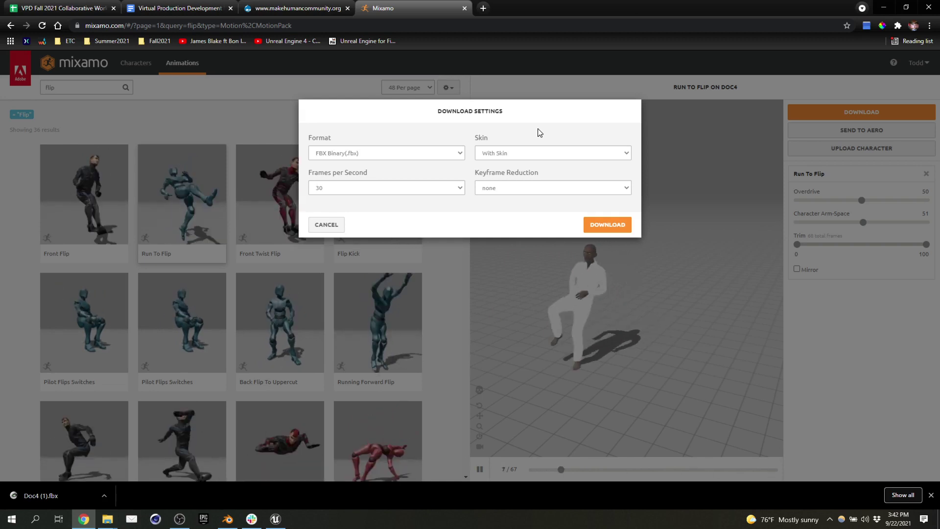
click(526, 153)
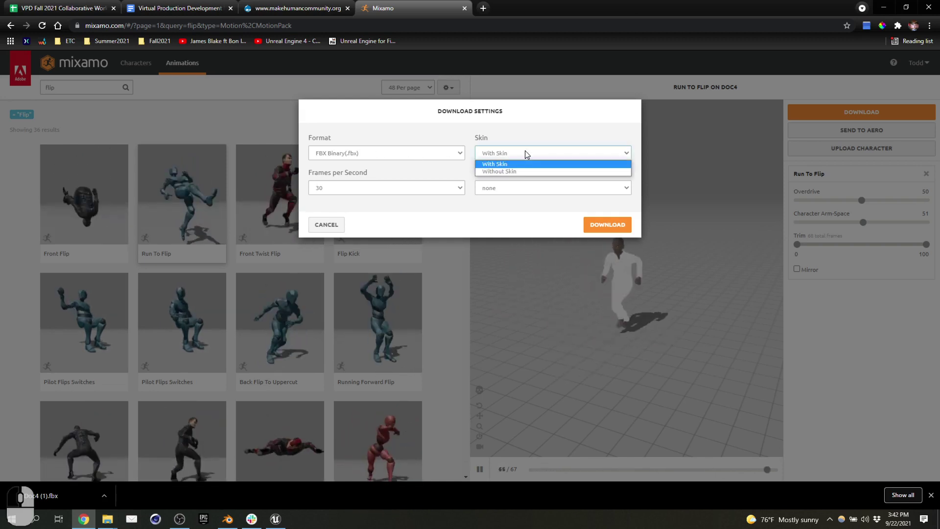
click(521, 170)
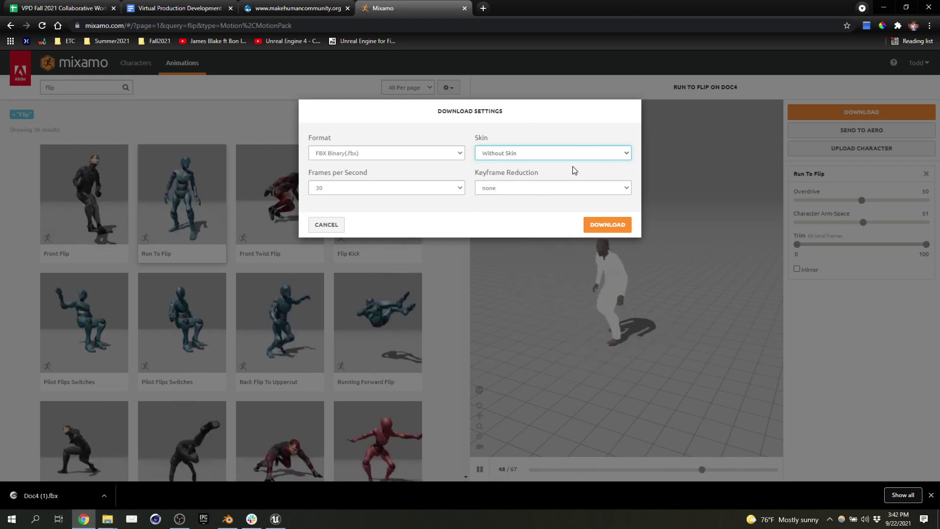
click(619, 225)
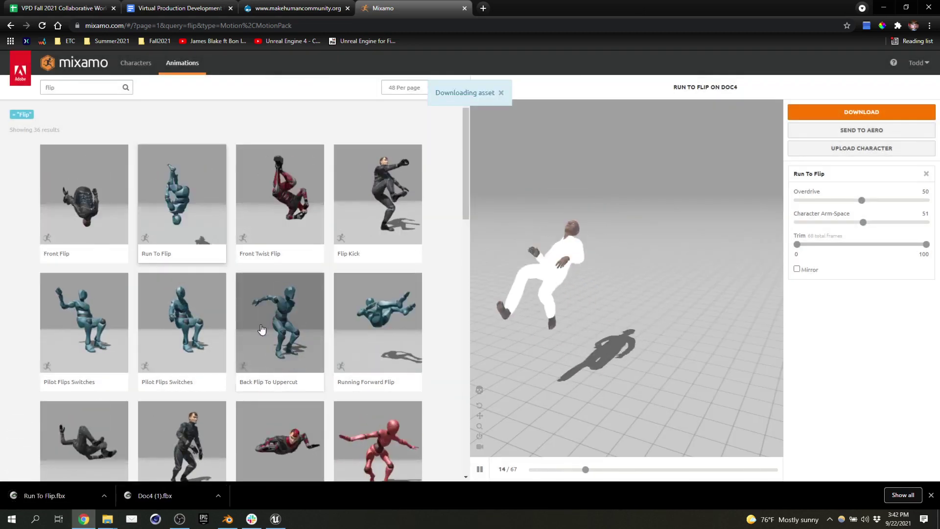
- Rename the downloaded Doc4 (1).fbx to DocTPoseThe4th.fbx in Downloads, then return to Unreal Editor
click(218, 494)
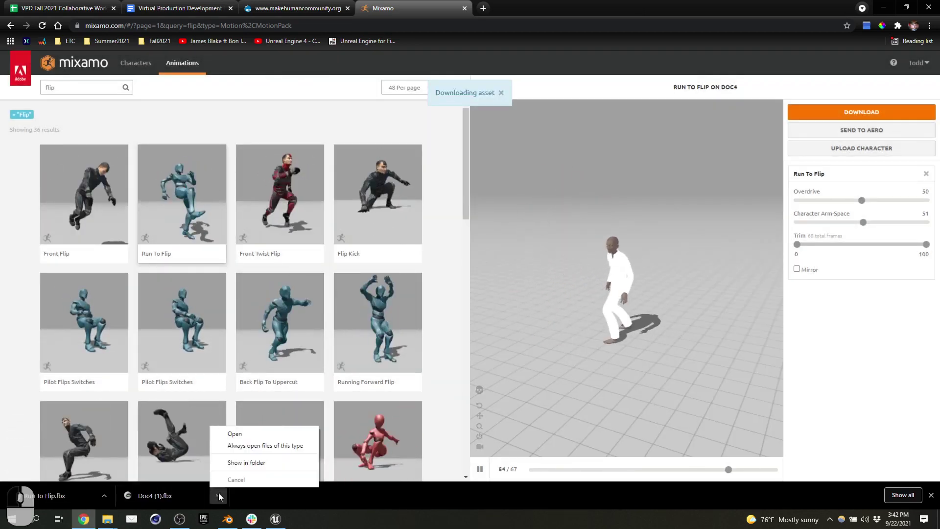
click(241, 463)
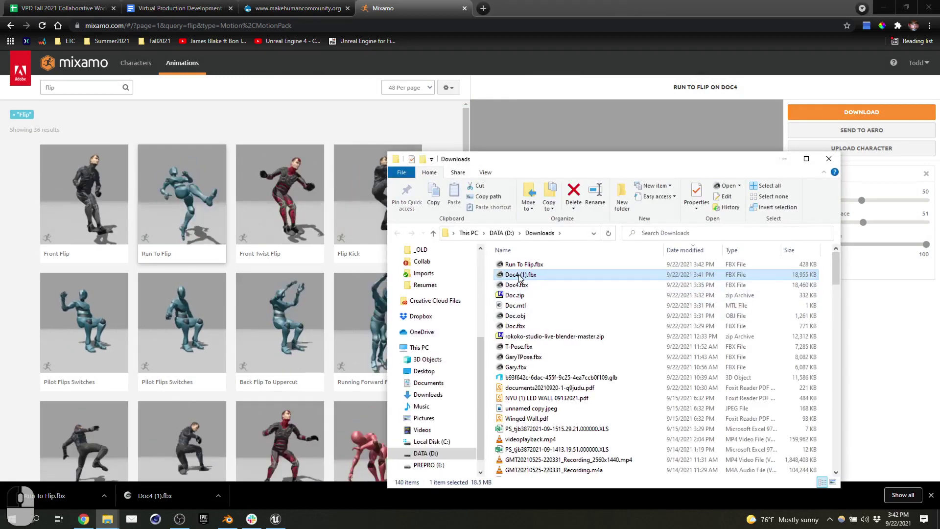
click(521, 277)
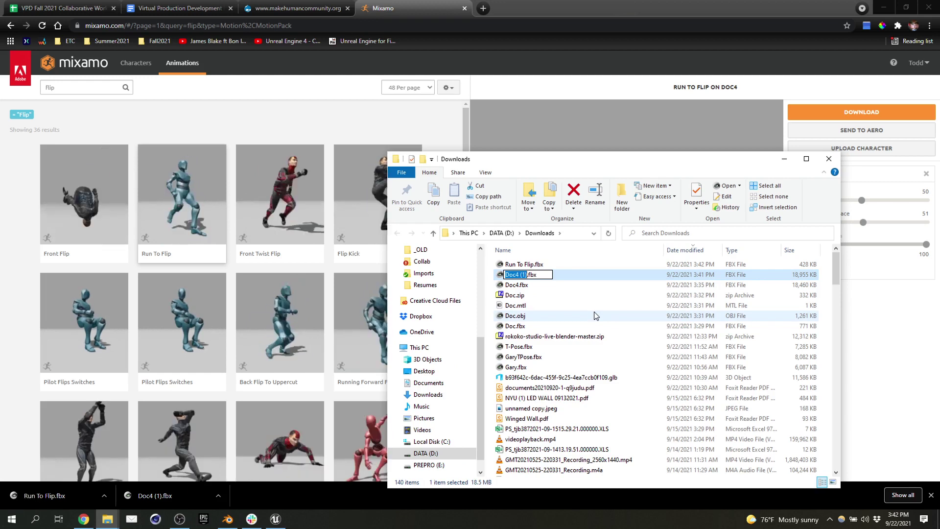
text(Doc)
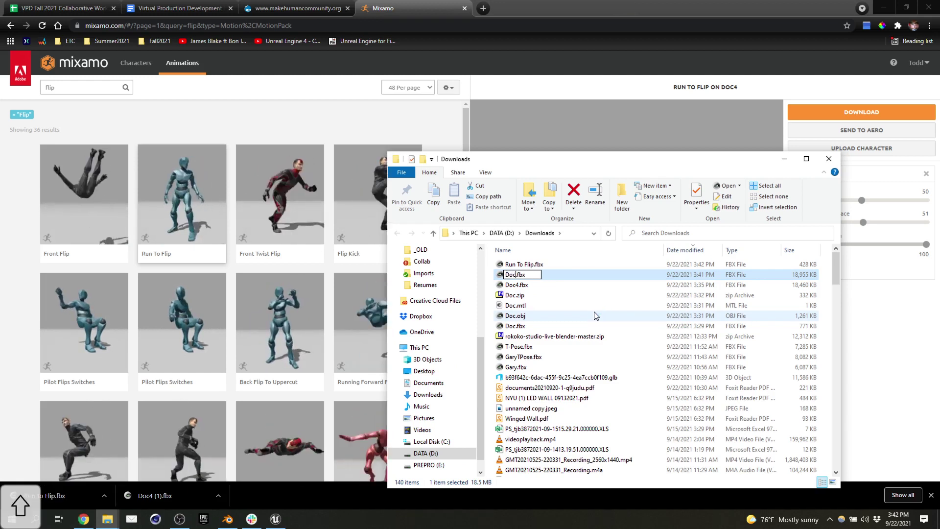
text(TPoseT)
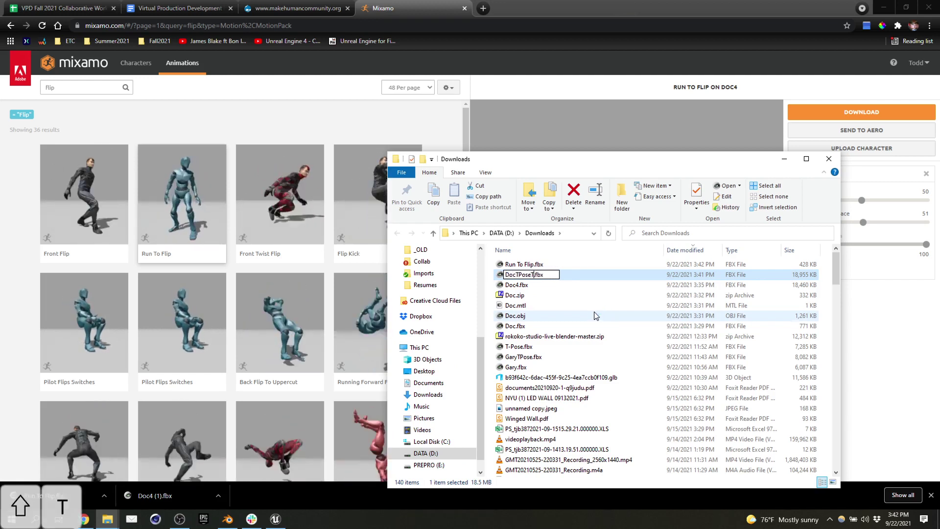
text(he4th)
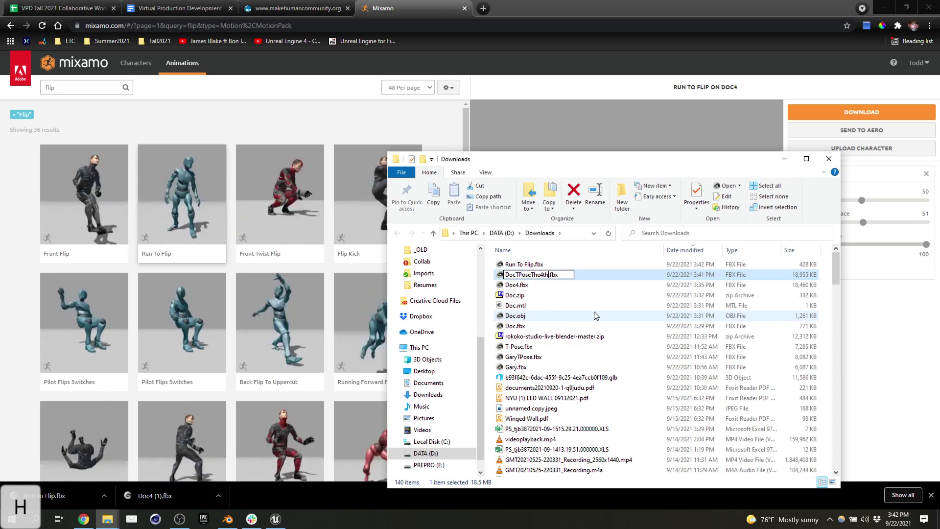
key(Return)
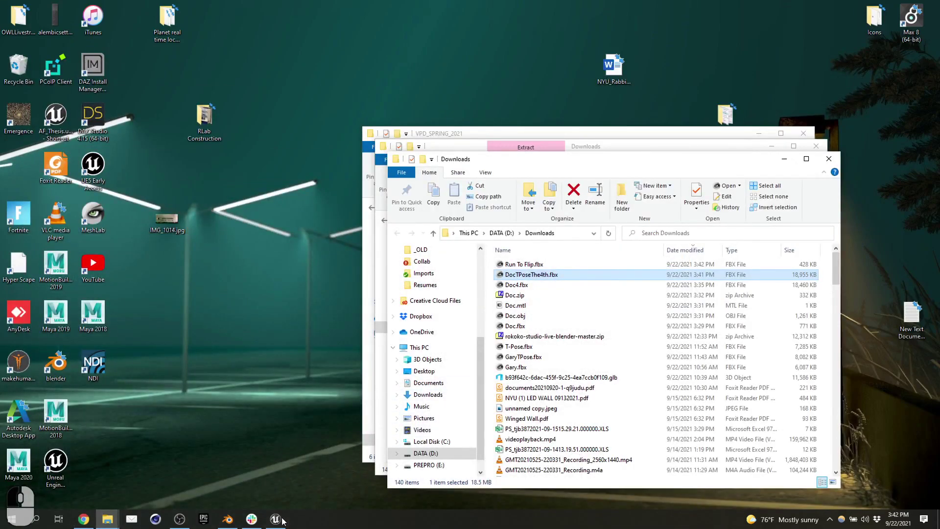
click(281, 519)
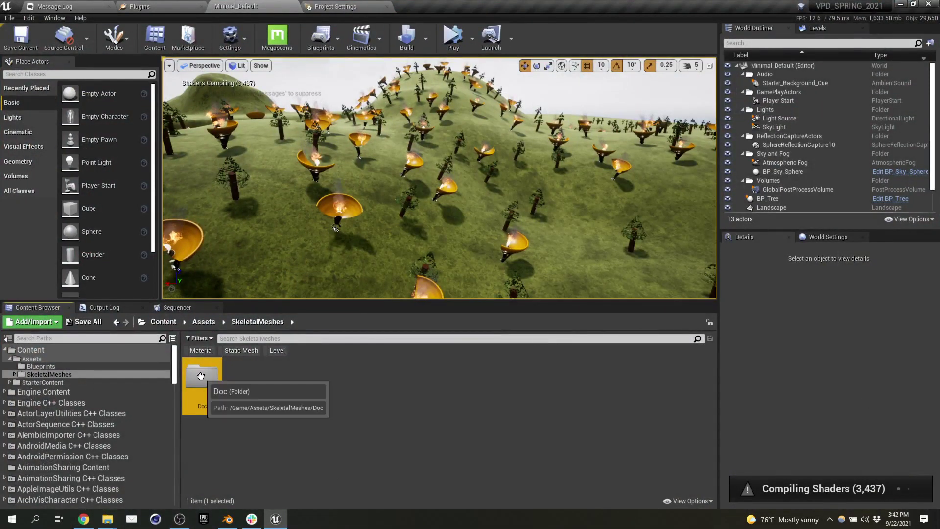
- Import DocTPoseThe4th.fbx from Downloads into the SkeletalMeshes/Doc folder with Import All
double_click(202, 389)
key(alt+Tab)
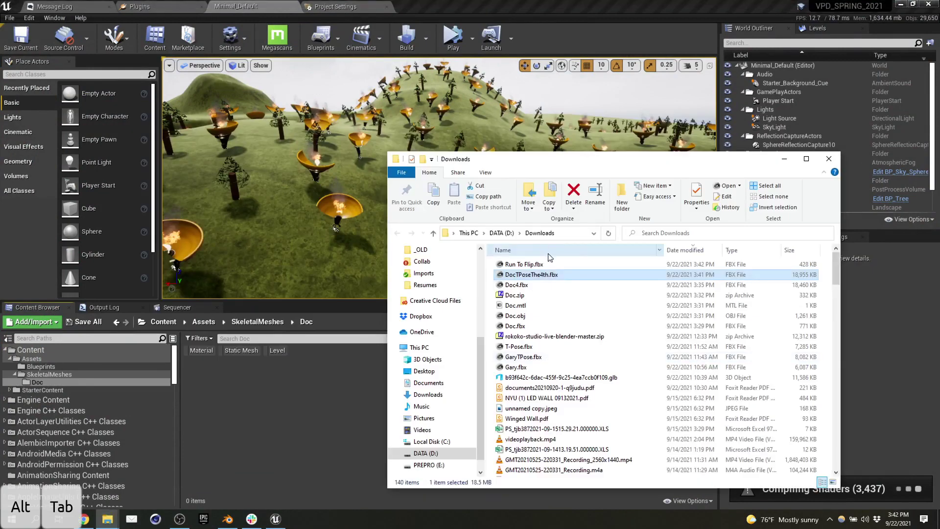
drag(536, 278, 306, 402)
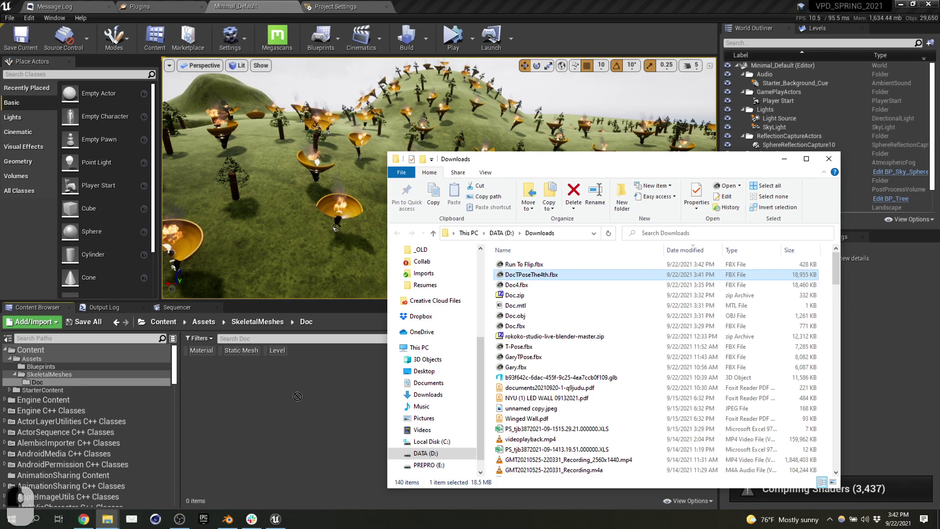
drag(304, 397, 304, 396)
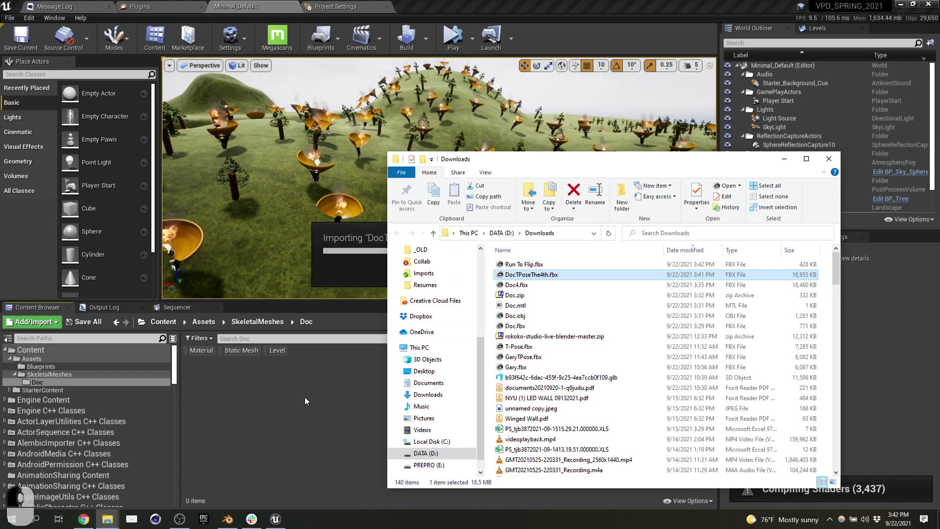
click(784, 158)
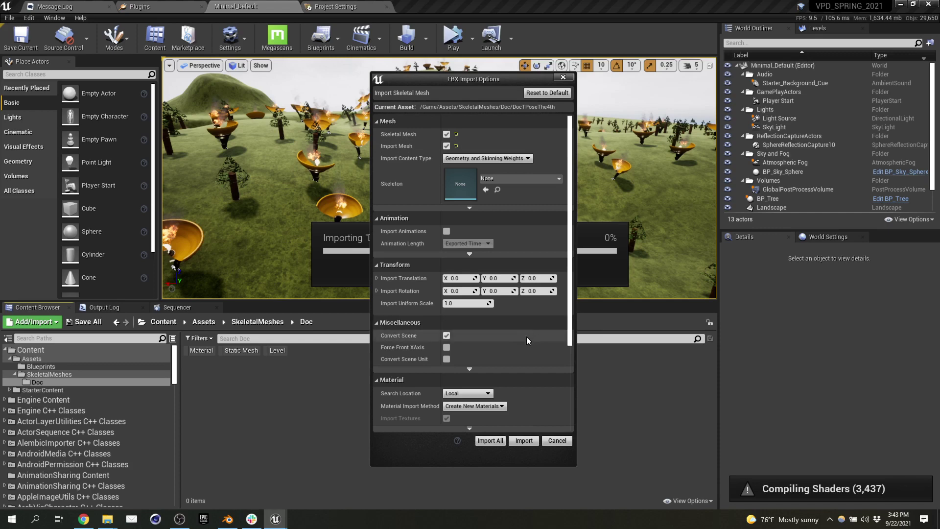
click(494, 440)
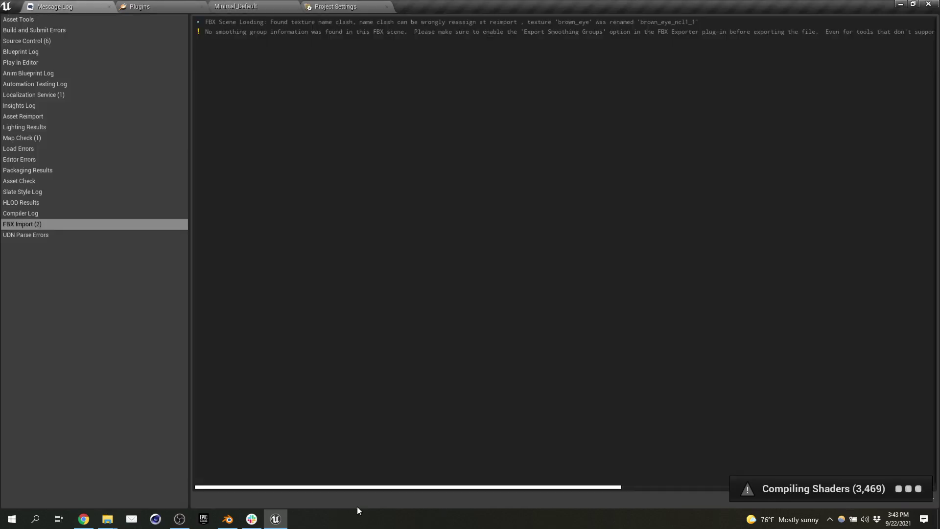
- Inspect the missing smoothing groups FBX Import warning, then switch to Blender
click(267, 32)
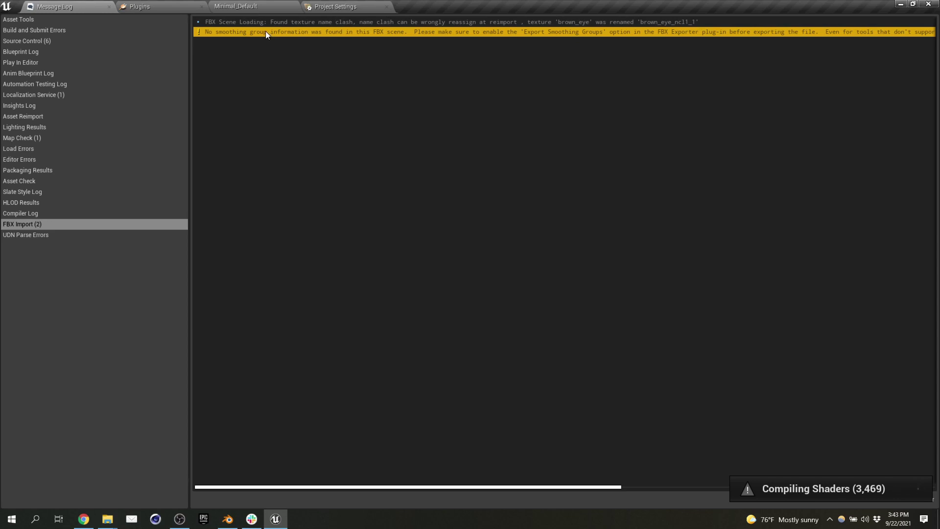
click(228, 519)
- Set Blender's FBX export smoothing to Face, then cancel the export without exporting
click(22, 18)
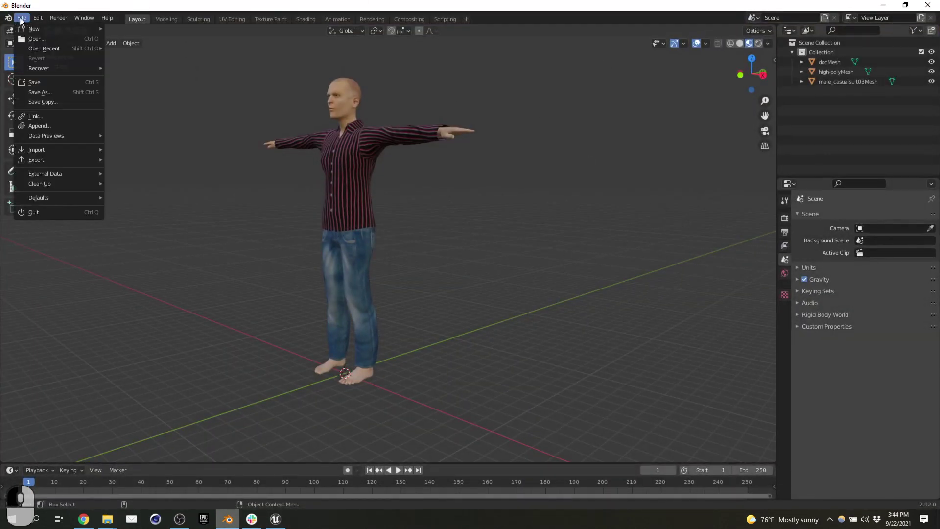
mouse_move(45, 160)
click(142, 216)
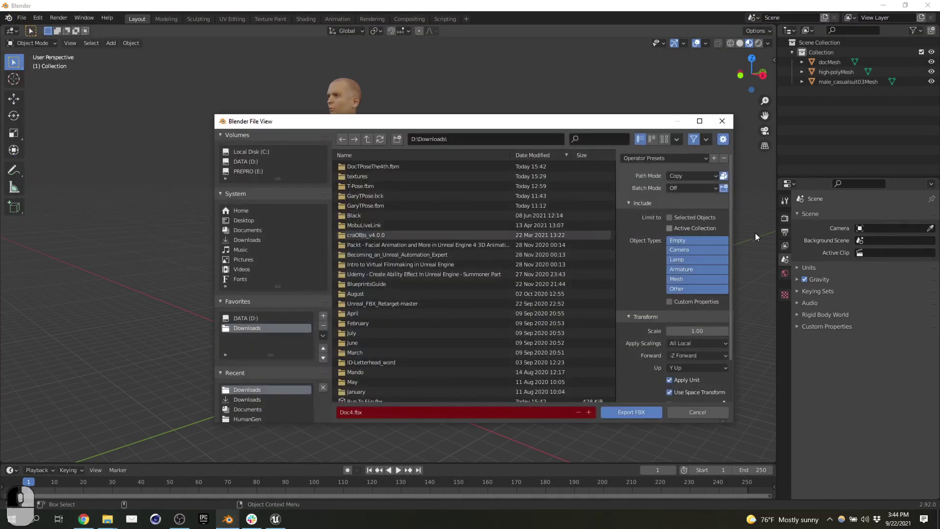
scroll(676, 231, down, 2)
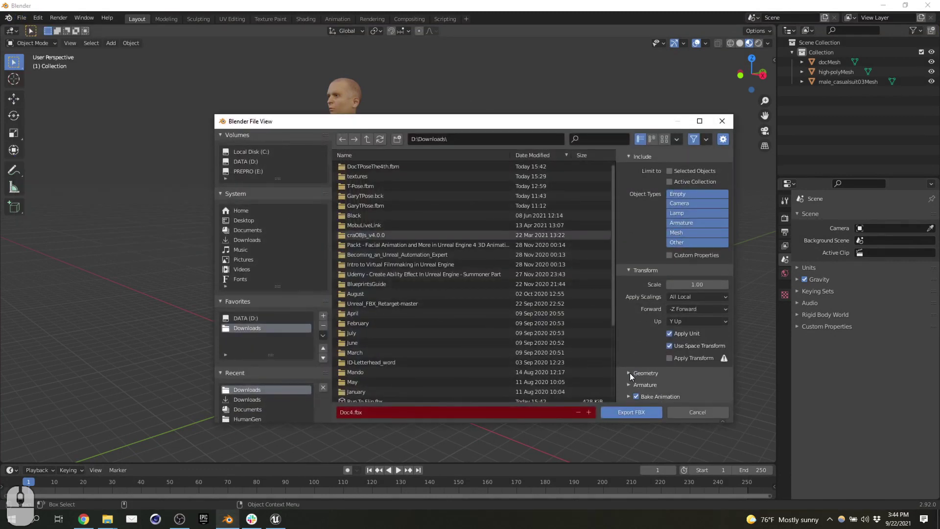
scroll(661, 329, down, 3)
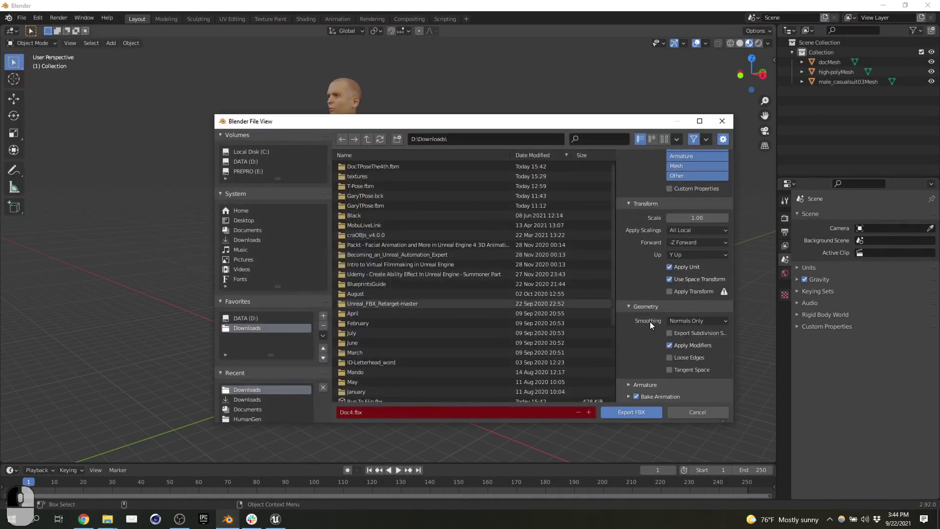
click(711, 321)
click(689, 338)
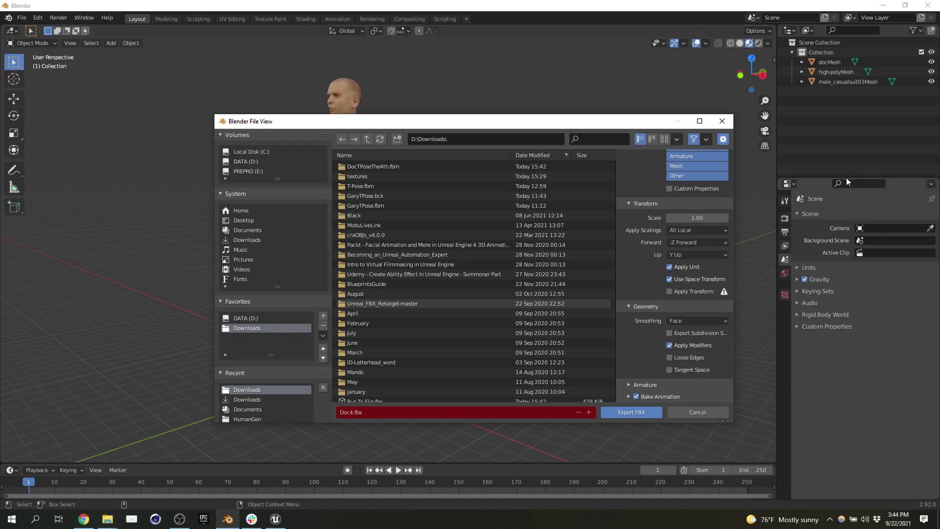
click(722, 121)
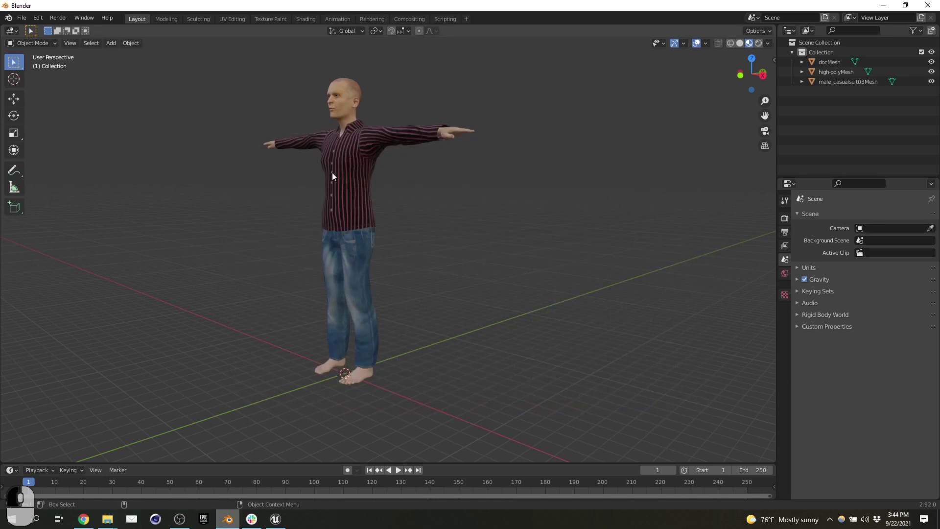
- Bring Unreal Editor back to the Minimal_Default level and its Content Browser
click(275, 518)
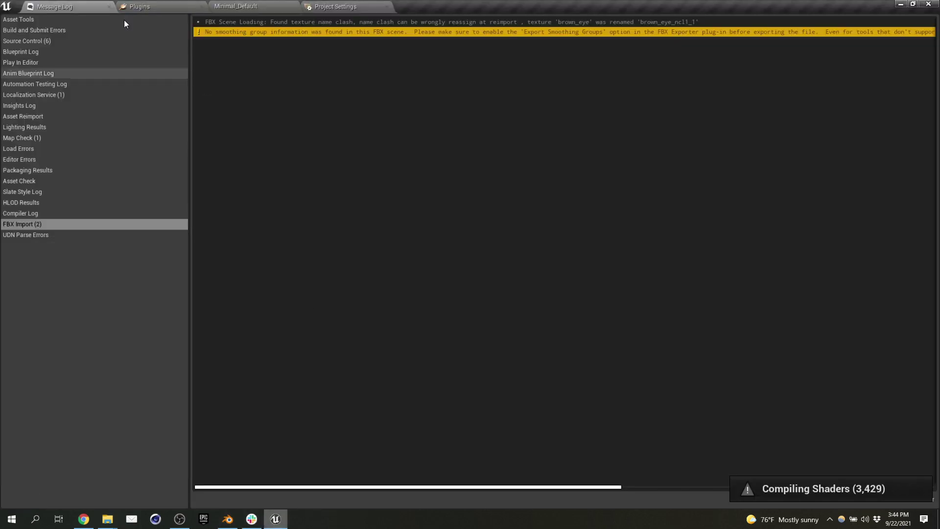
click(235, 6)
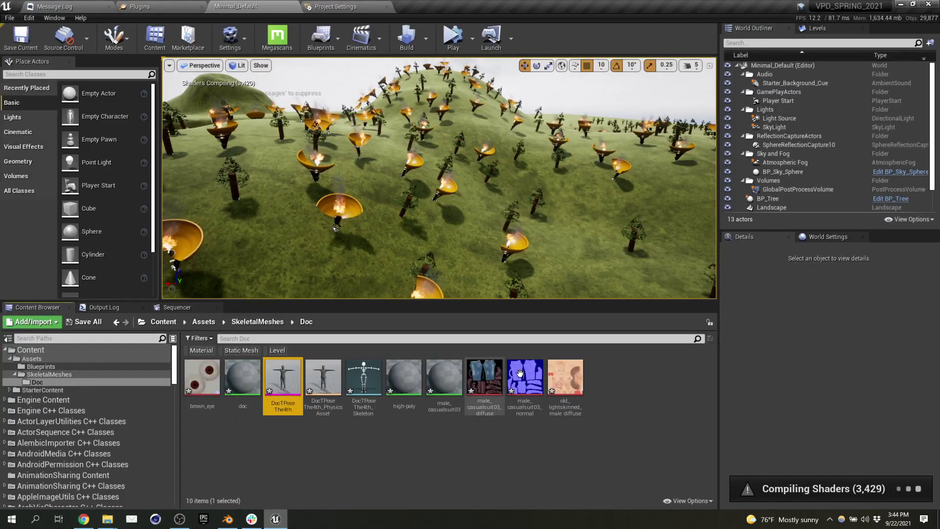
mouse_move(574, 379)
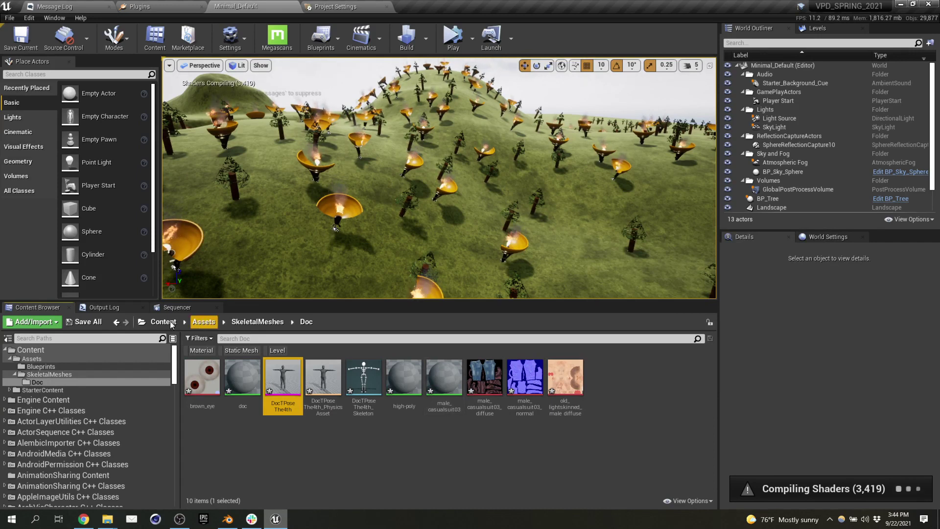
- Save all ten Doc assets in Unreal and close Blender without saving its scene
click(96, 324)
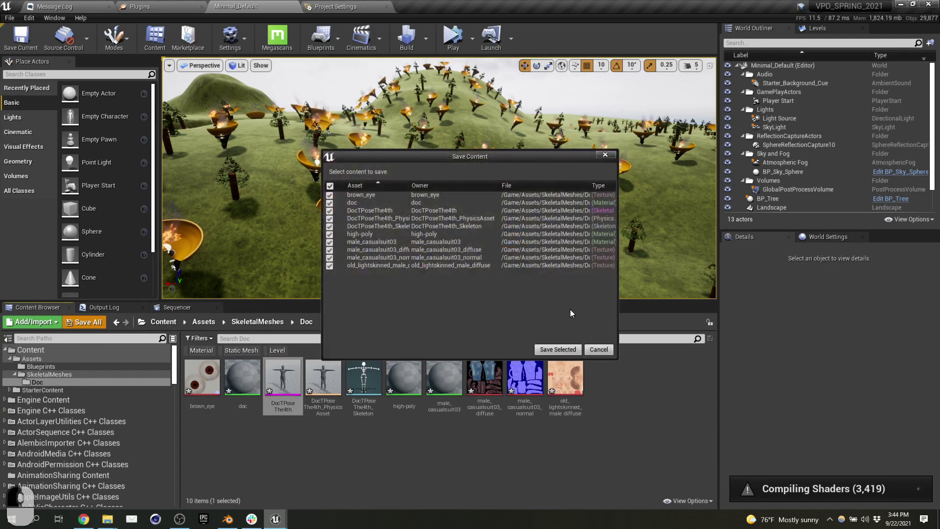
click(564, 351)
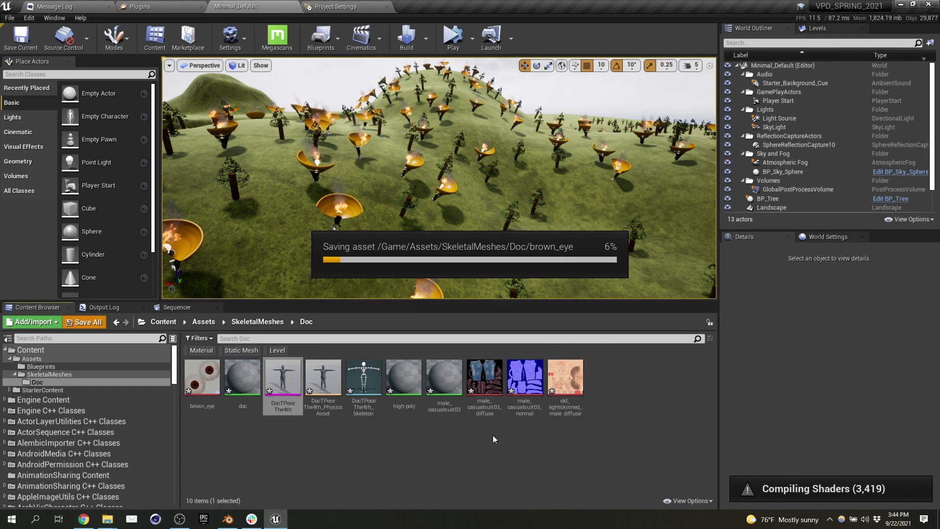
click(227, 519)
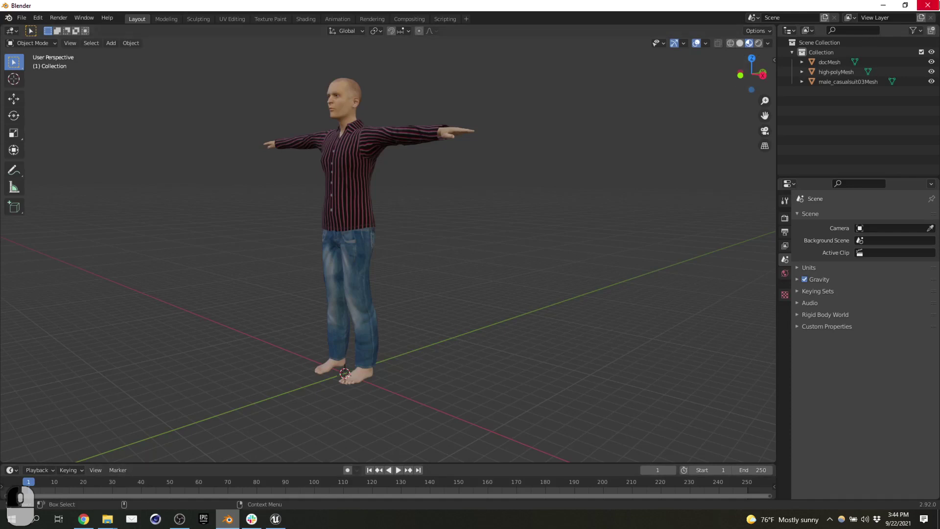
click(927, 9)
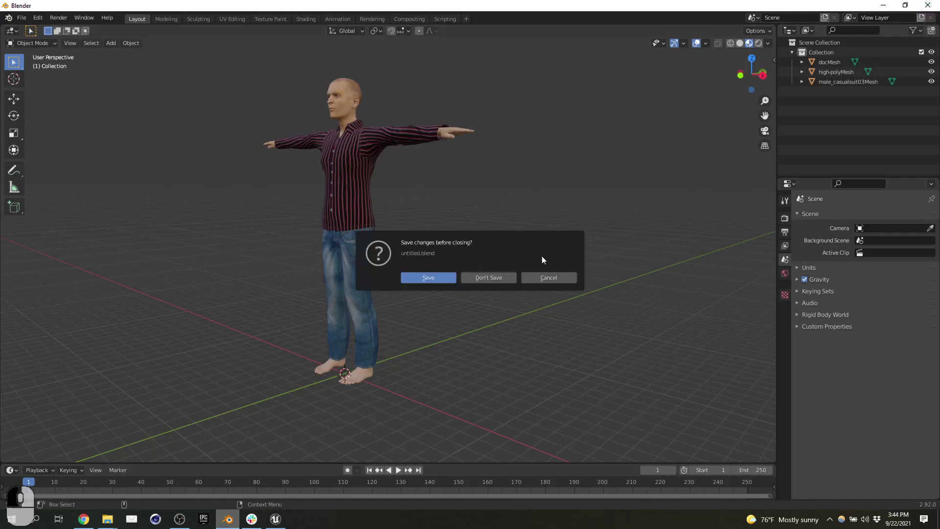
click(501, 281)
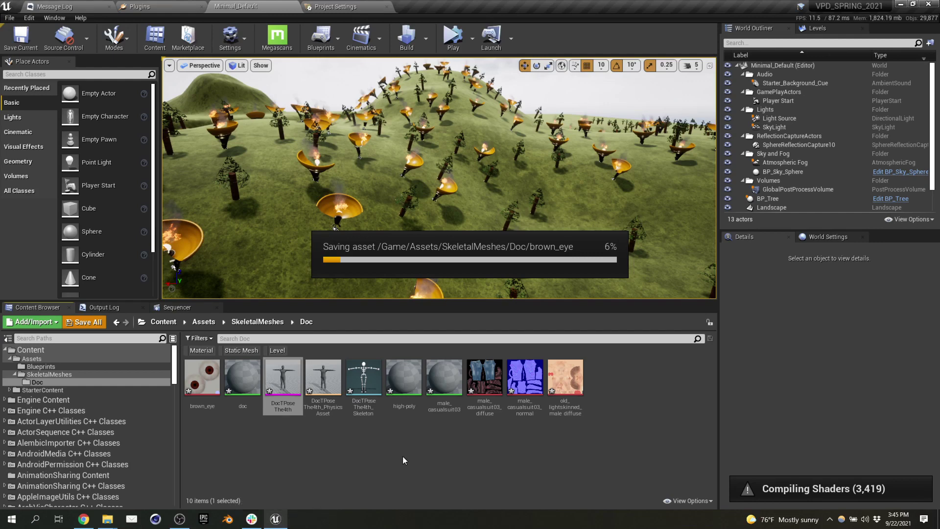
- Open and close Slack, then return to Chrome
click(259, 523)
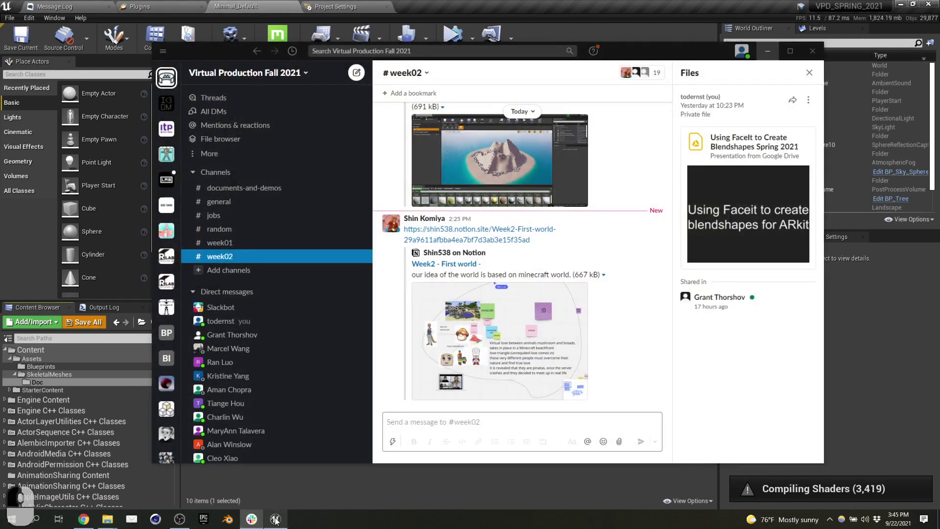
click(812, 51)
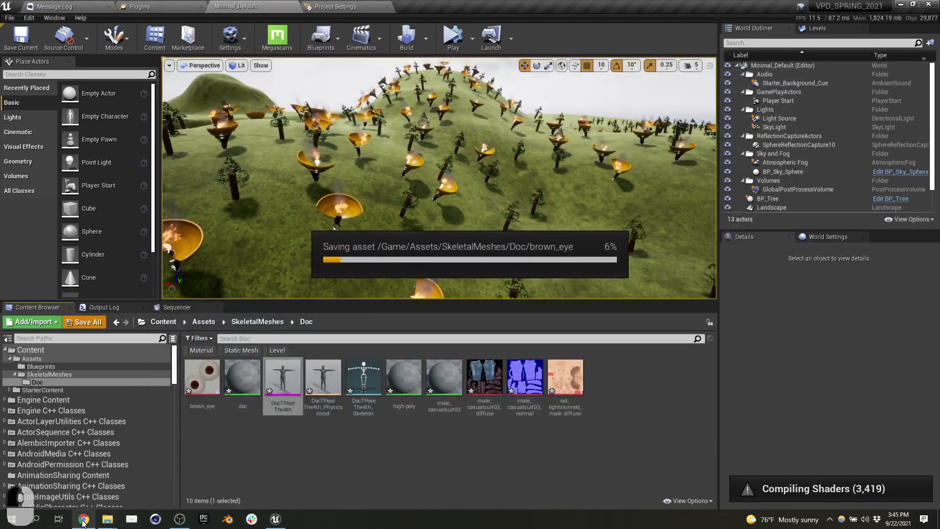
click(83, 520)
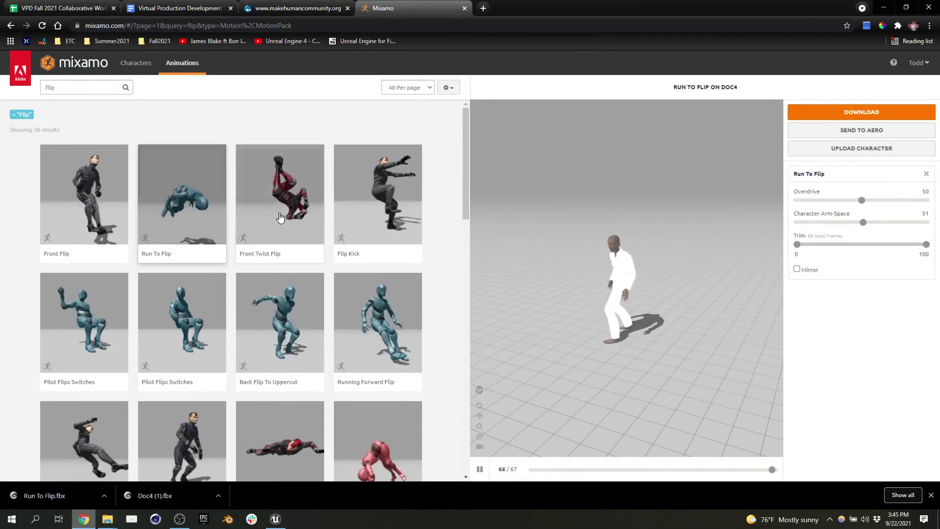
- Download Running Forward Flip for Doc4 as FBX without skin
scroll(284, 245, down, 4)
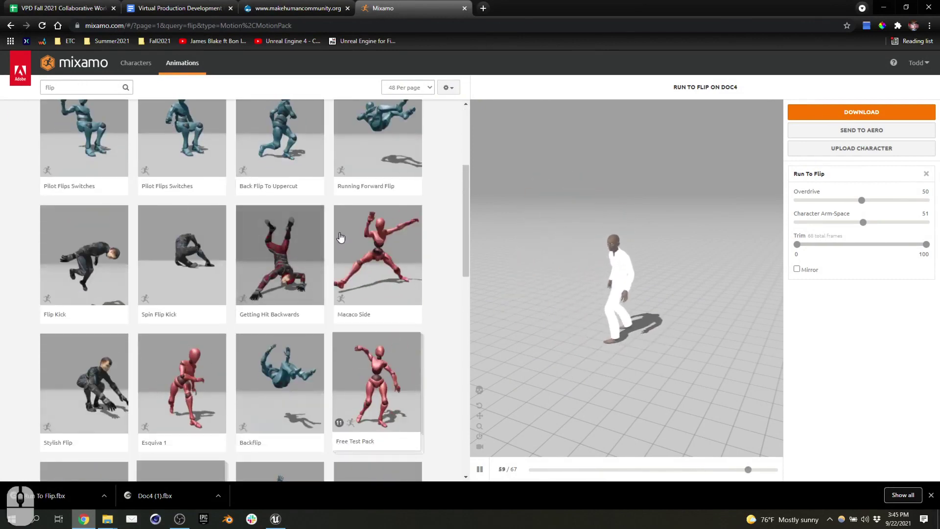
scroll(340, 239, up, 3)
click(382, 263)
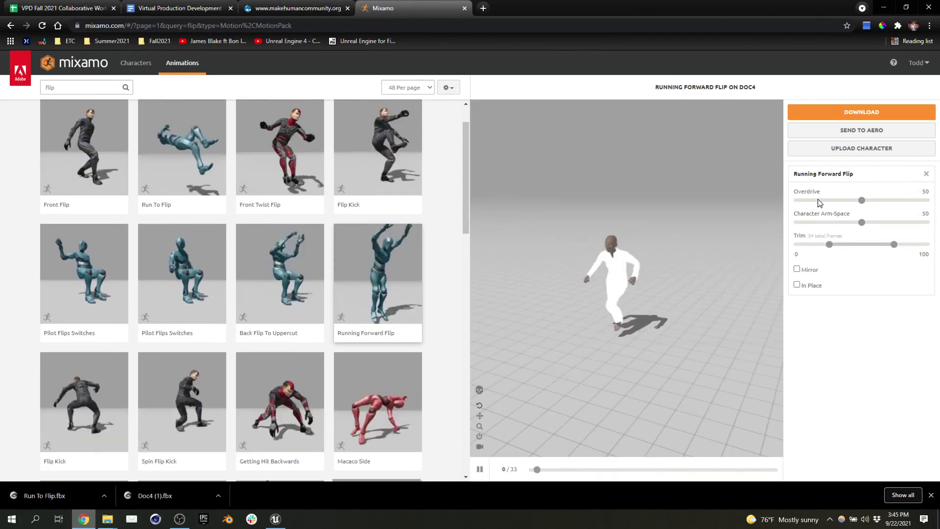
click(898, 114)
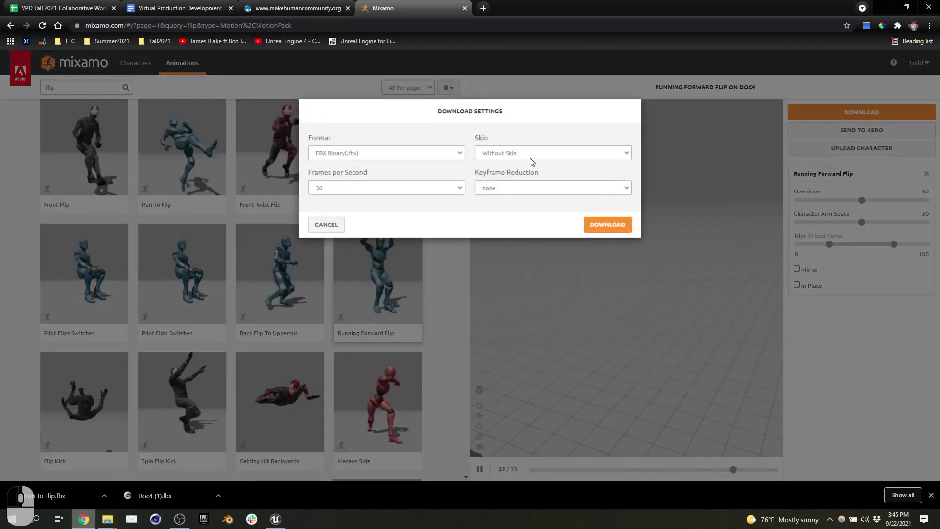
click(590, 226)
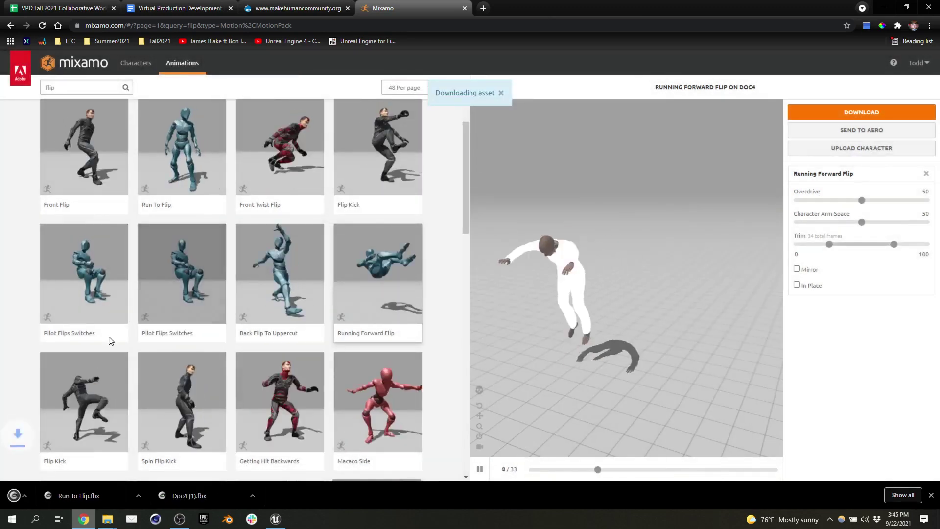
- Download the Flip Kick animation the same way, then minimize Chrome
click(93, 379)
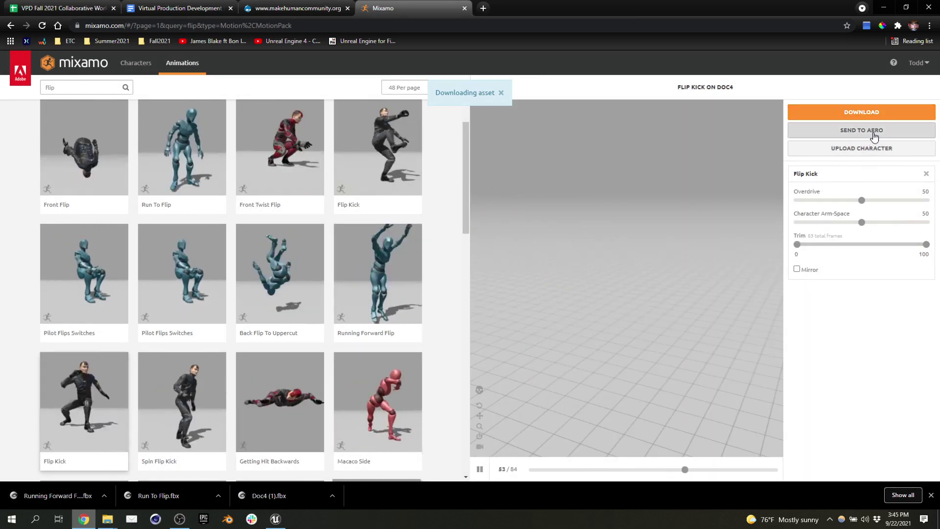
click(876, 112)
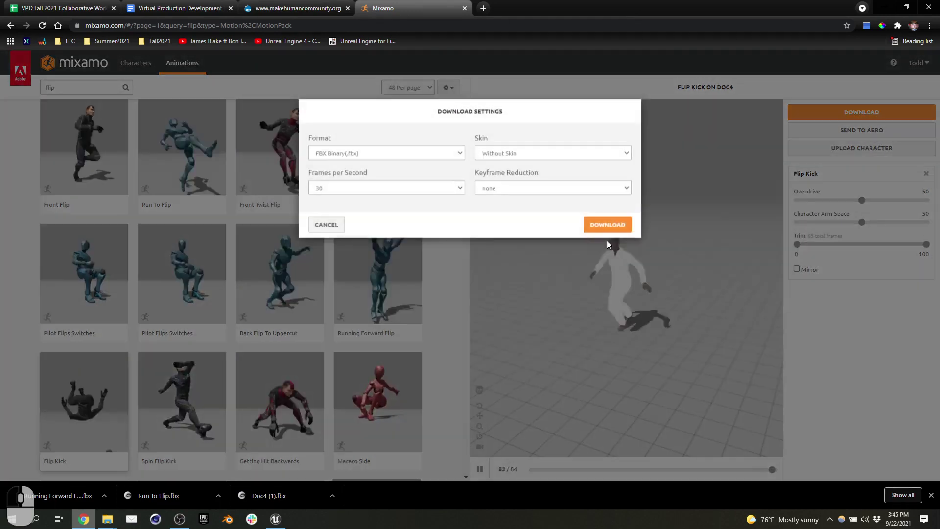
click(586, 227)
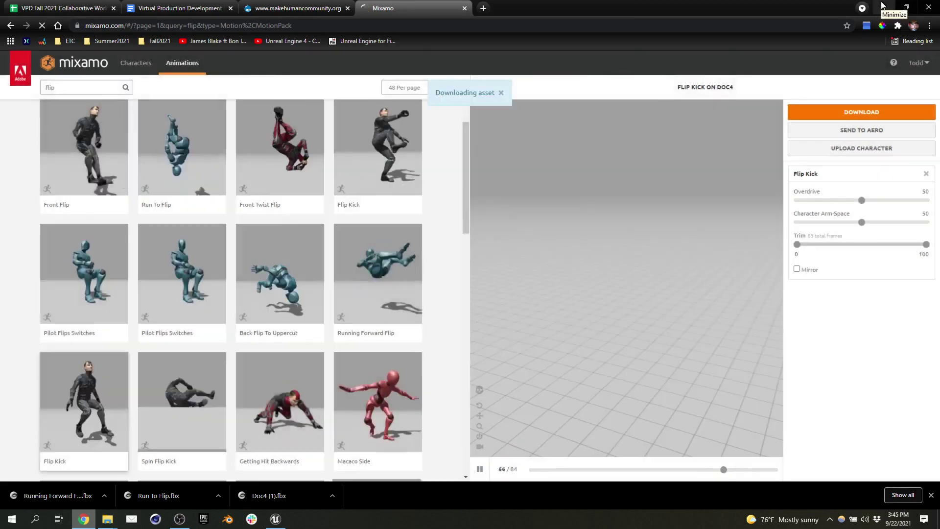
click(883, 6)
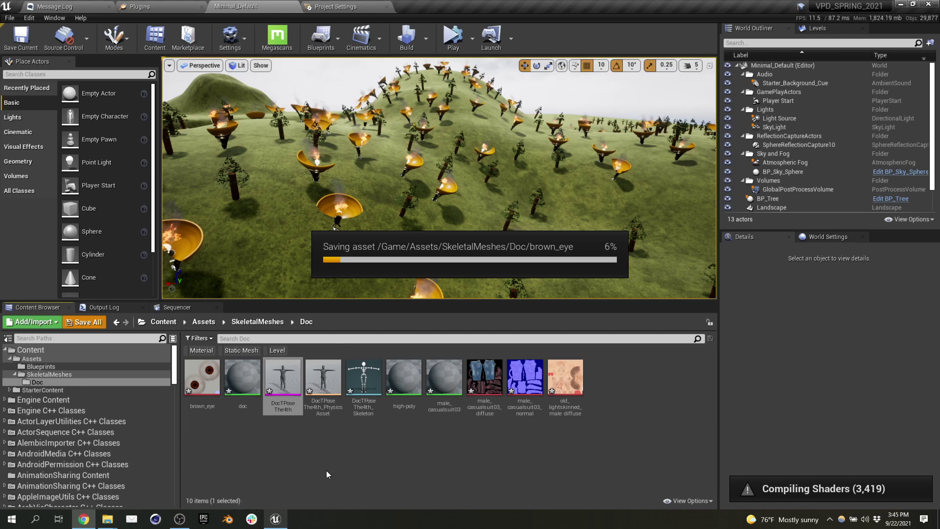
- Open Task Manager enlarged to show the GPU and power columns, then bring OBS Studio forward
key(ctrl+shift+Escape)
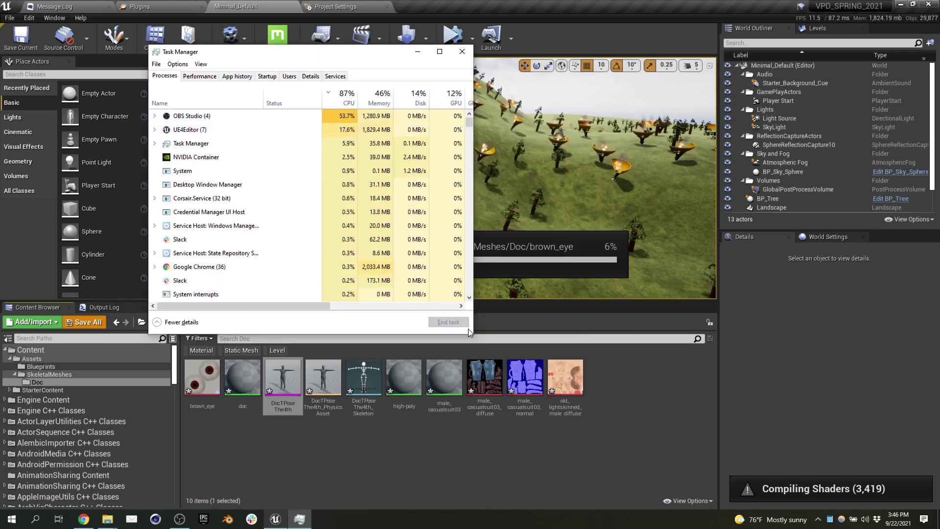
drag(472, 333, 739, 459)
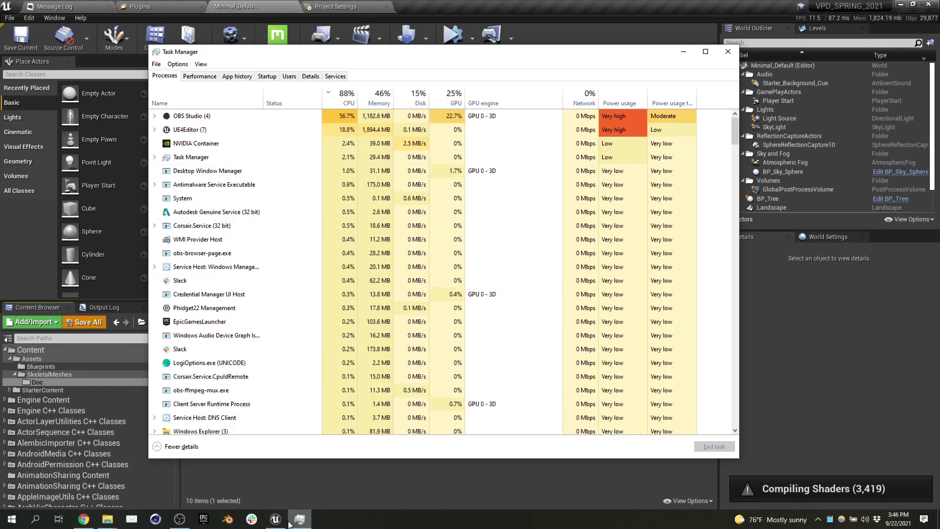
click(179, 519)
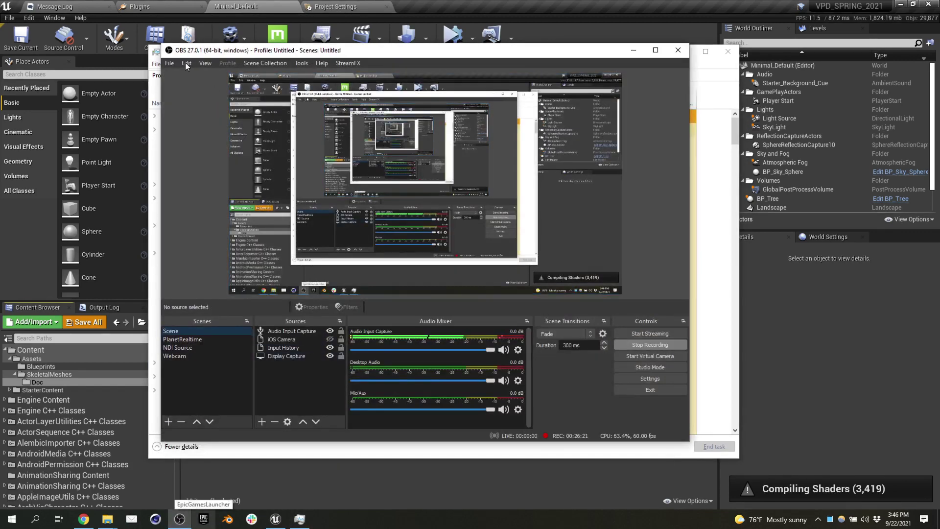
click(169, 63)
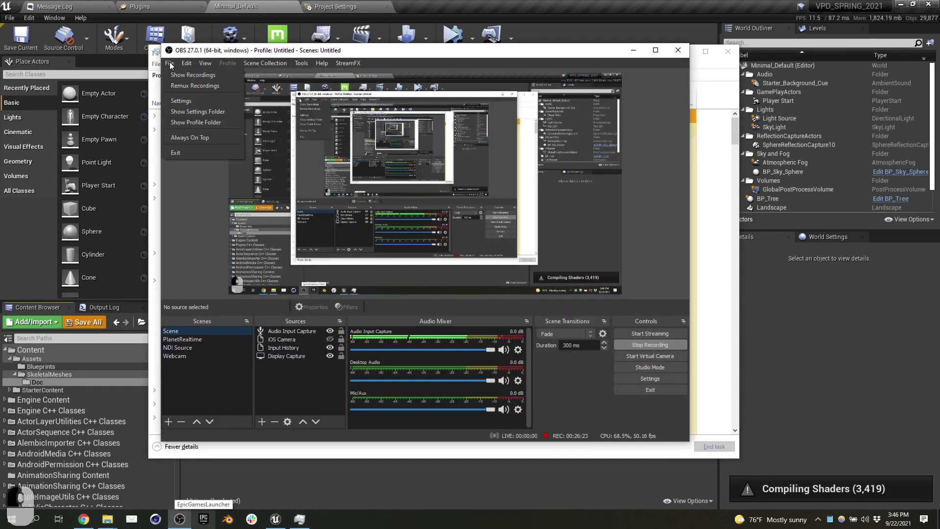
click(181, 101)
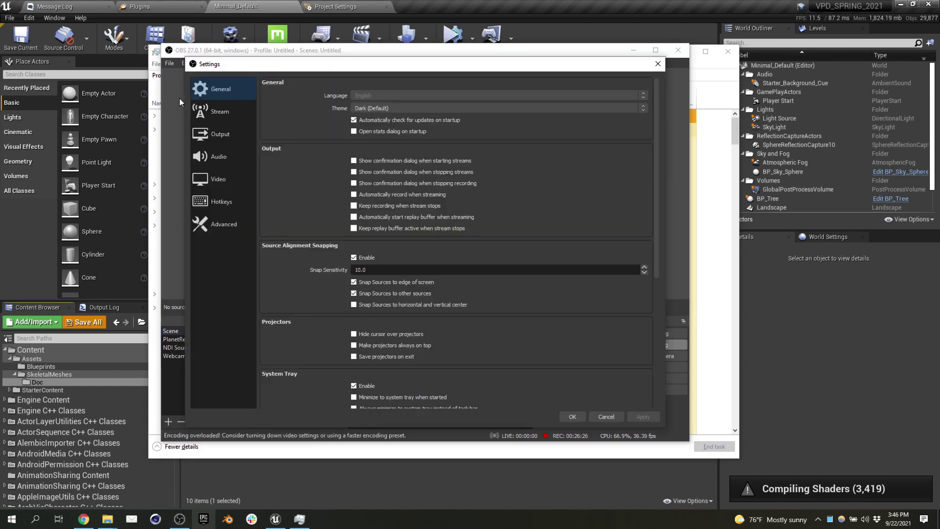
click(217, 111)
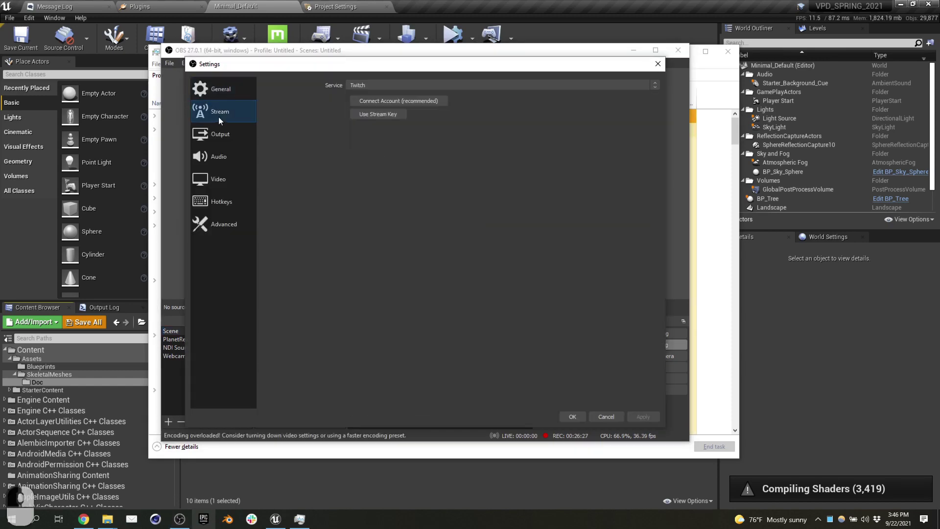
click(225, 131)
click(222, 146)
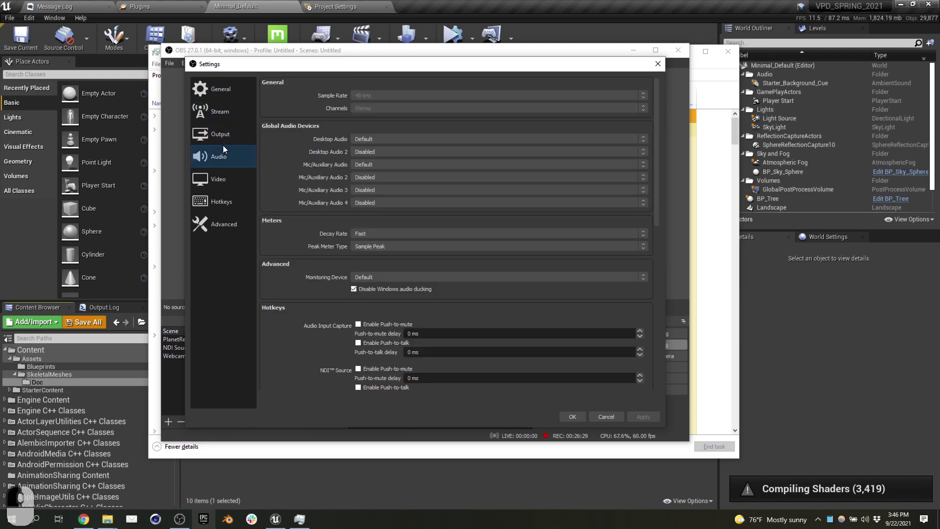
click(228, 178)
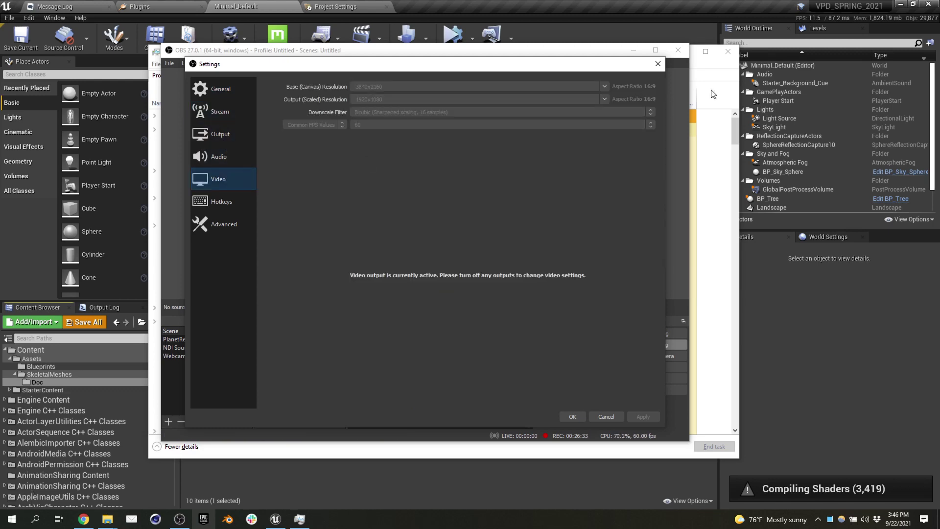
click(658, 65)
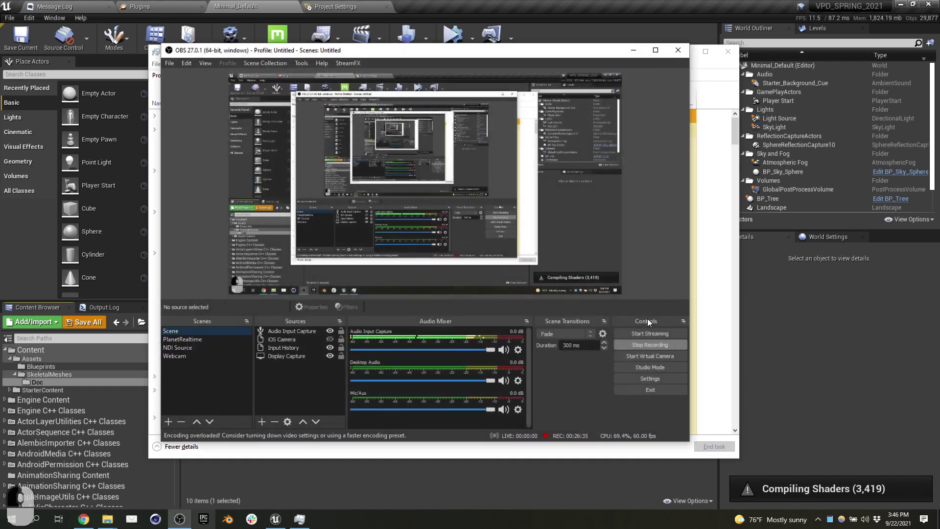